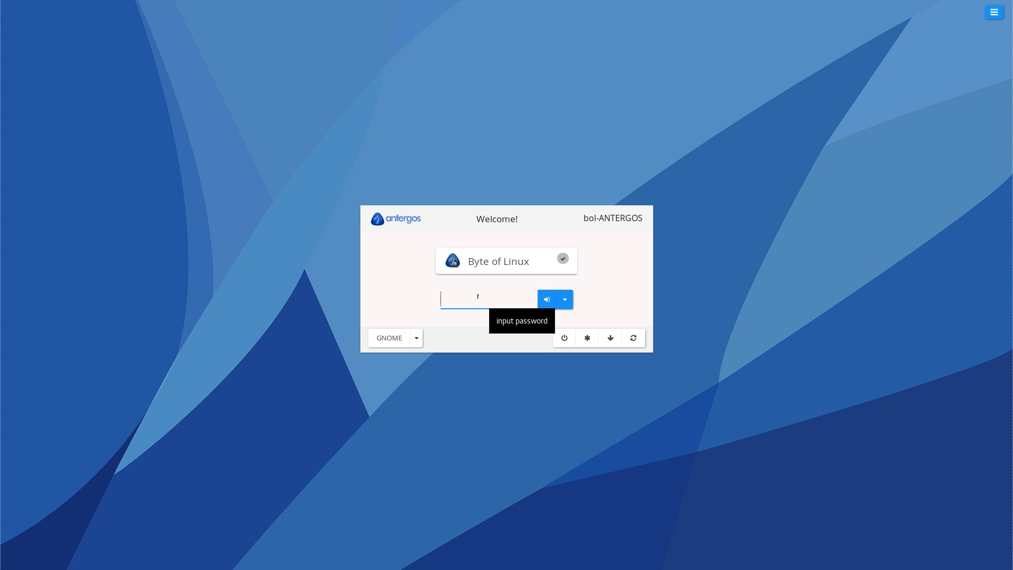
- Log in to the GNOME session with the account password
{"action": "type", "text": "*********"}
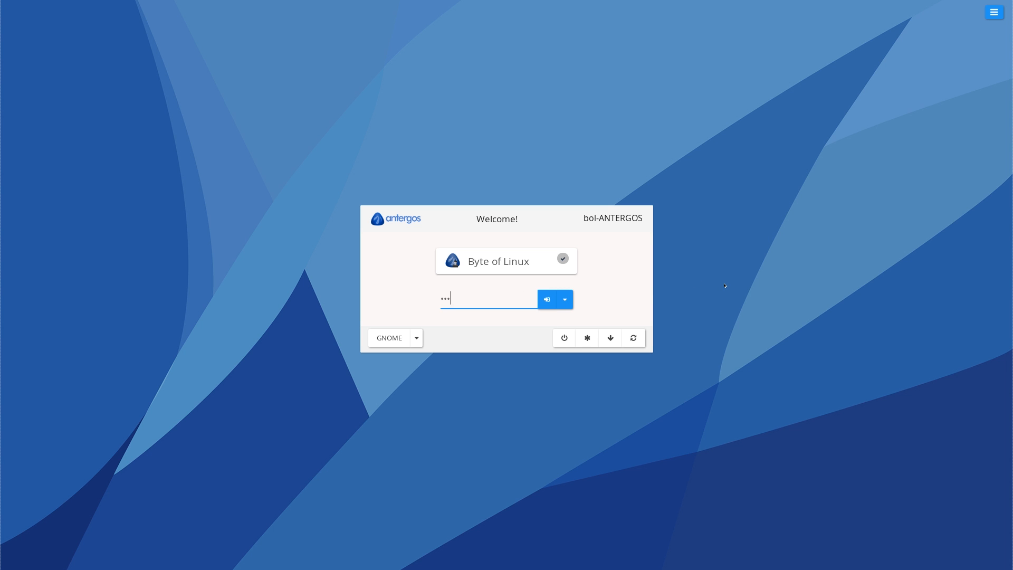
{"action": "key", "text": "Return"}
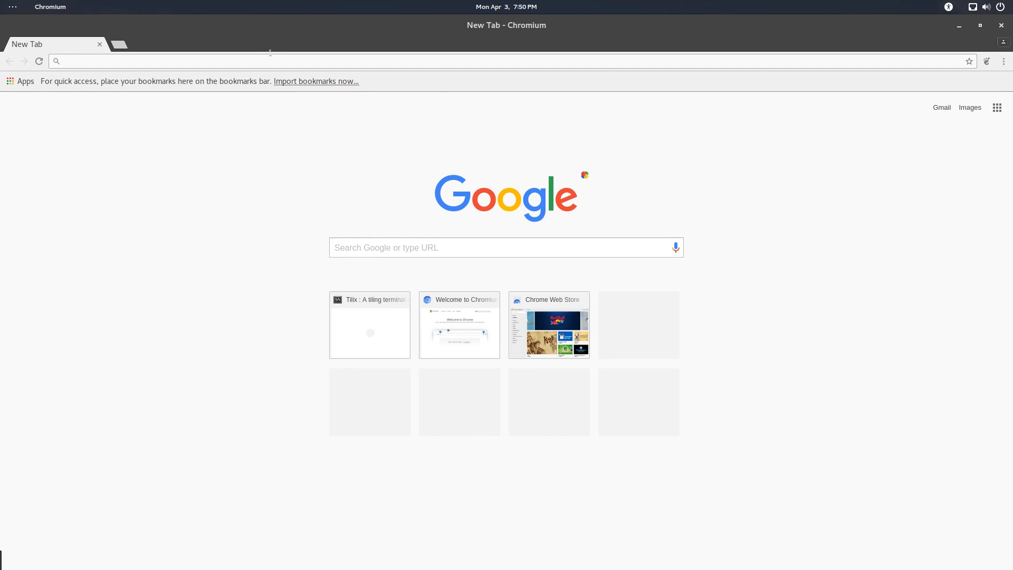
- Open openshot.org in the browser and look over the OpenShot home page down to its footer
{"action": "type", "text": "openshot"}
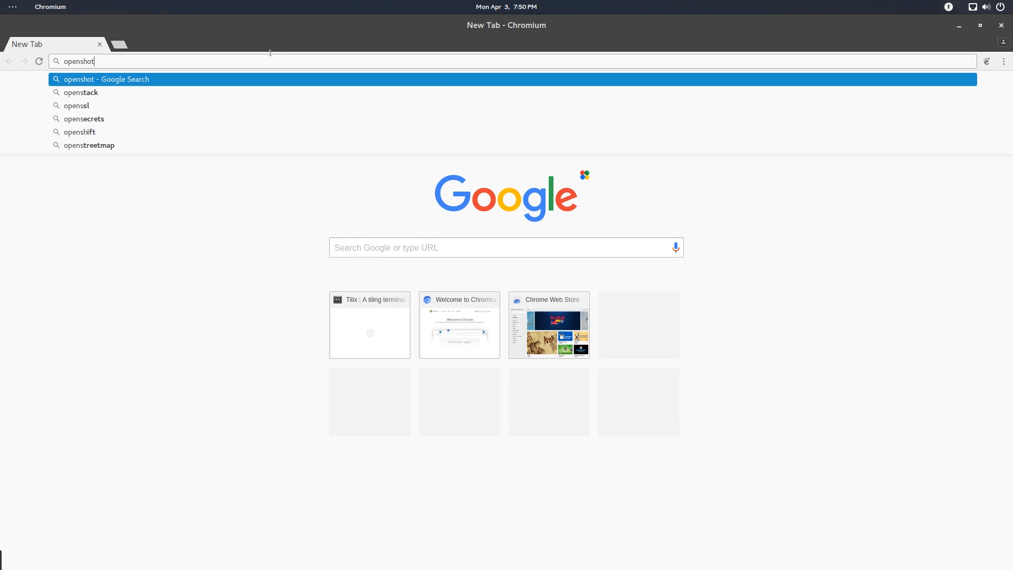
{"action": "type", "text": ".org"}
{"action": "key", "text": "Return"}
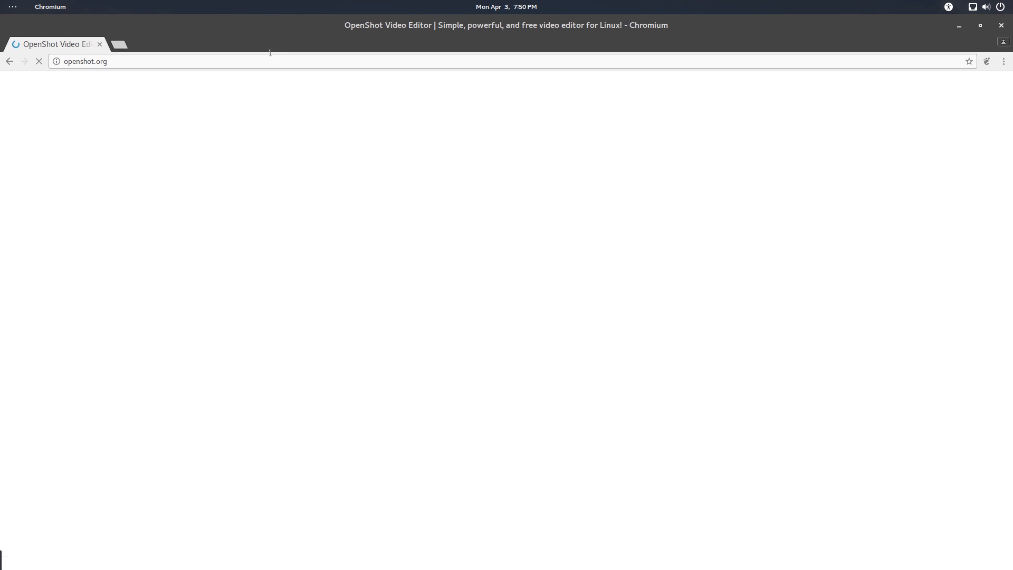
{"action": "scroll", "coordinate": [447, 174], "scroll_direction": "down", "scroll_amount": 5}
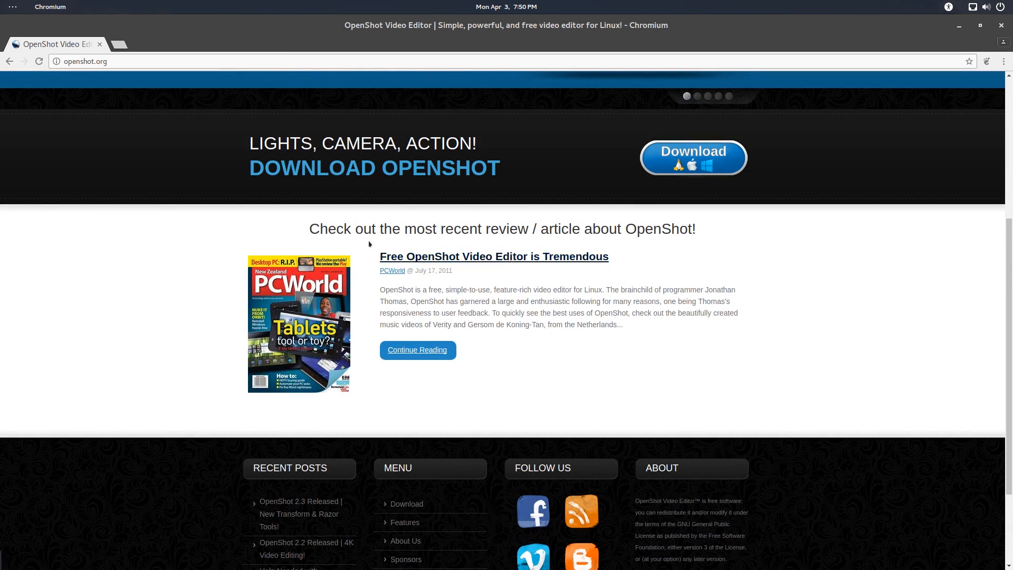
{"action": "scroll", "coordinate": [583, 397], "scroll_direction": "down", "scroll_amount": 3}
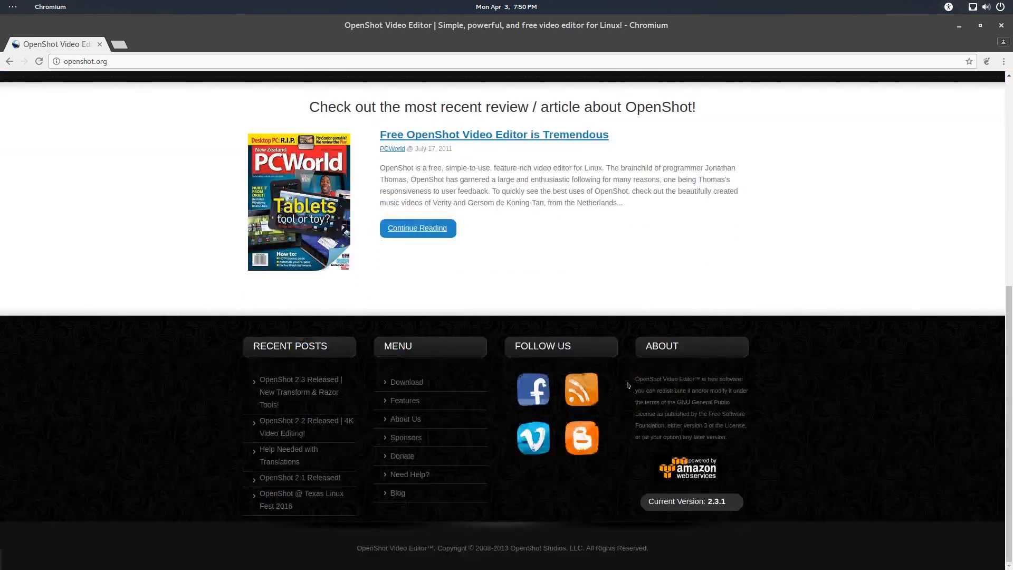
{"action": "scroll", "coordinate": [629, 382], "scroll_direction": "up", "scroll_amount": 7}
{"action": "scroll", "coordinate": [505, 158], "scroll_direction": "up", "scroll_amount": 1}
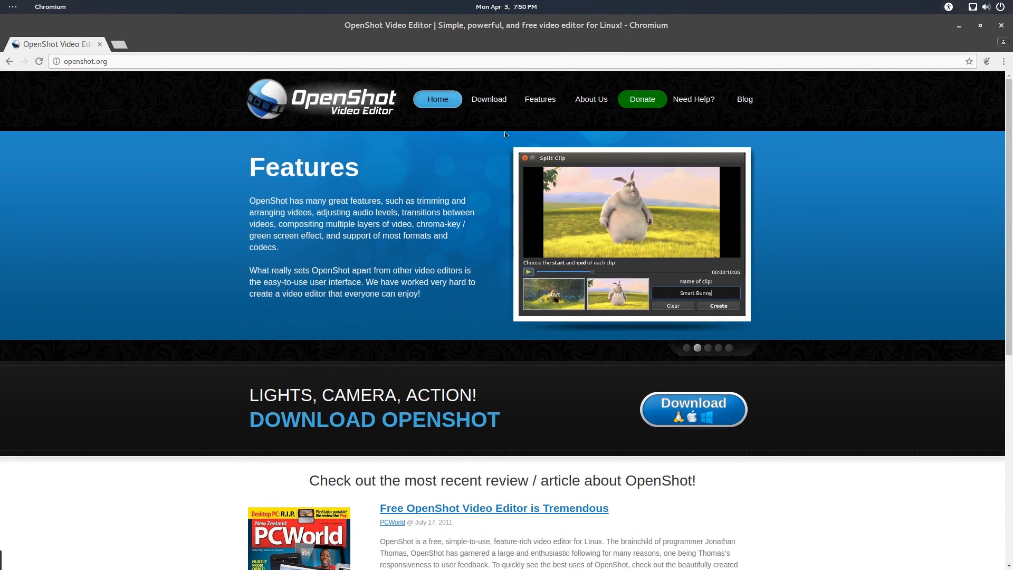
- On OpenShot's download page, expand the other Linux downloads and download the main Linux 64-bit AppImage
{"action": "left_click", "coordinate": [482, 98]}
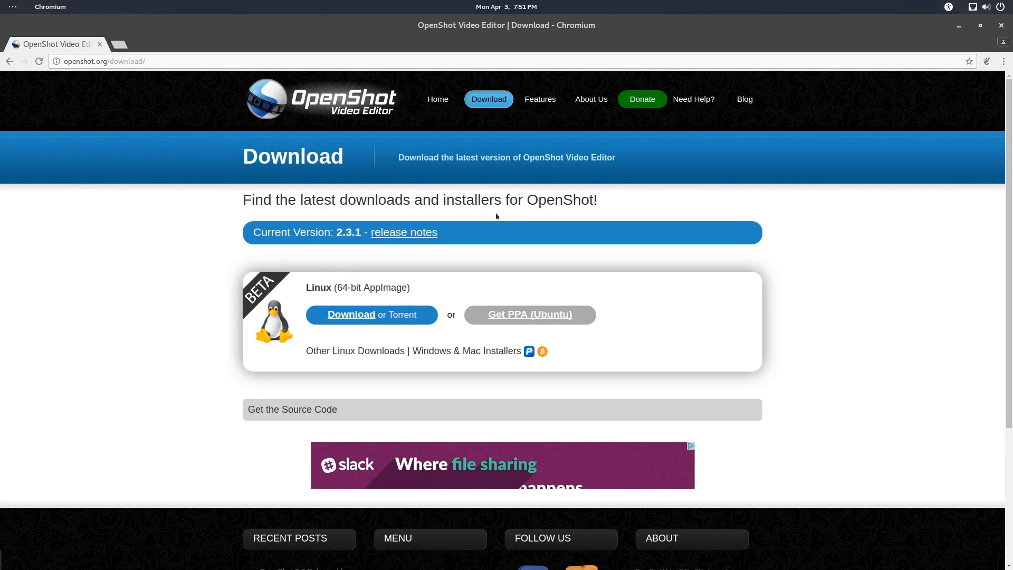
{"action": "left_click_drag", "start_coordinate": [302, 284], "coordinate": [405, 285]}
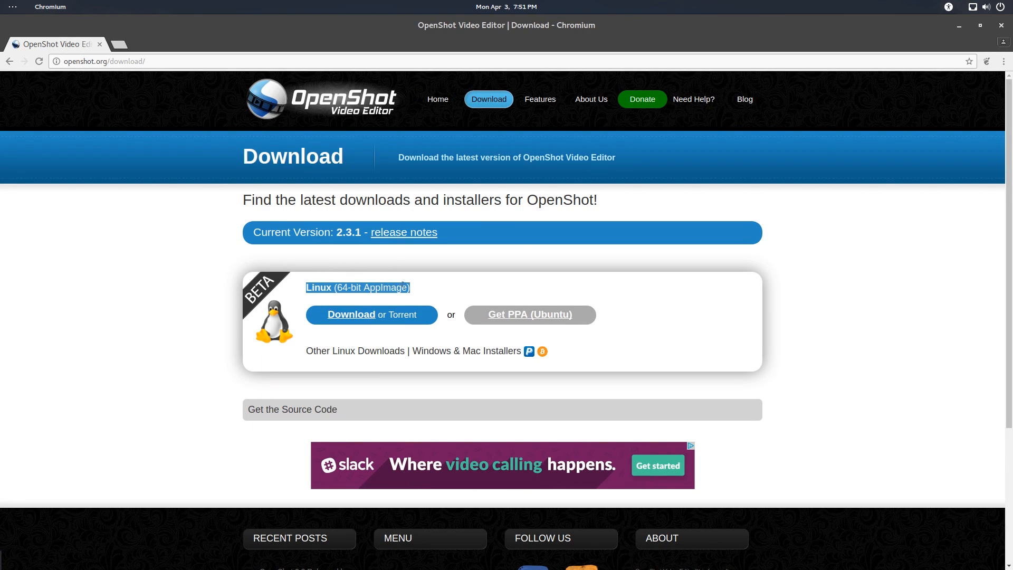
{"action": "left_click", "coordinate": [340, 287]}
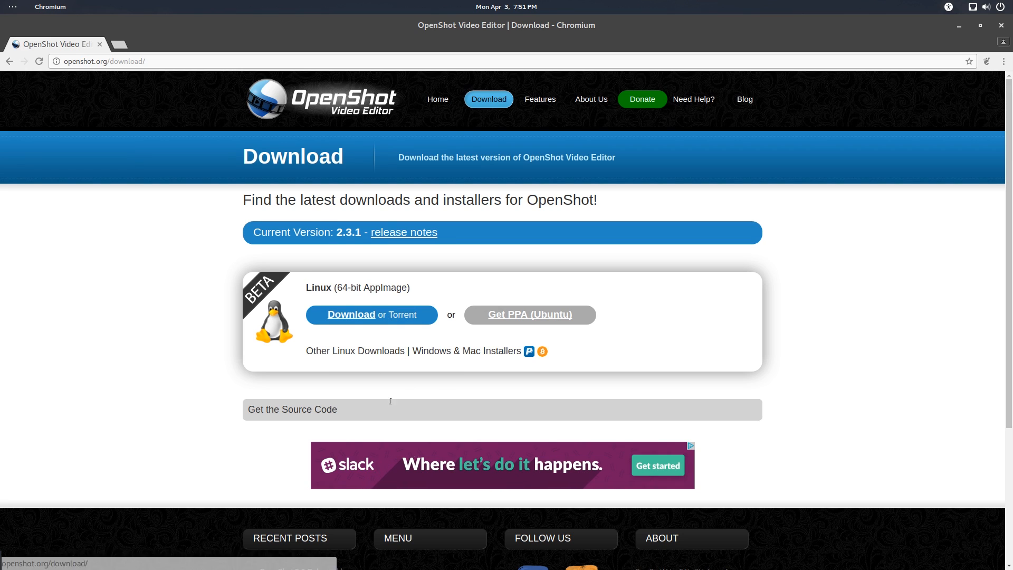
{"action": "left_click", "coordinate": [368, 353]}
{"action": "scroll", "coordinate": [504, 401], "scroll_direction": "down", "scroll_amount": 1}
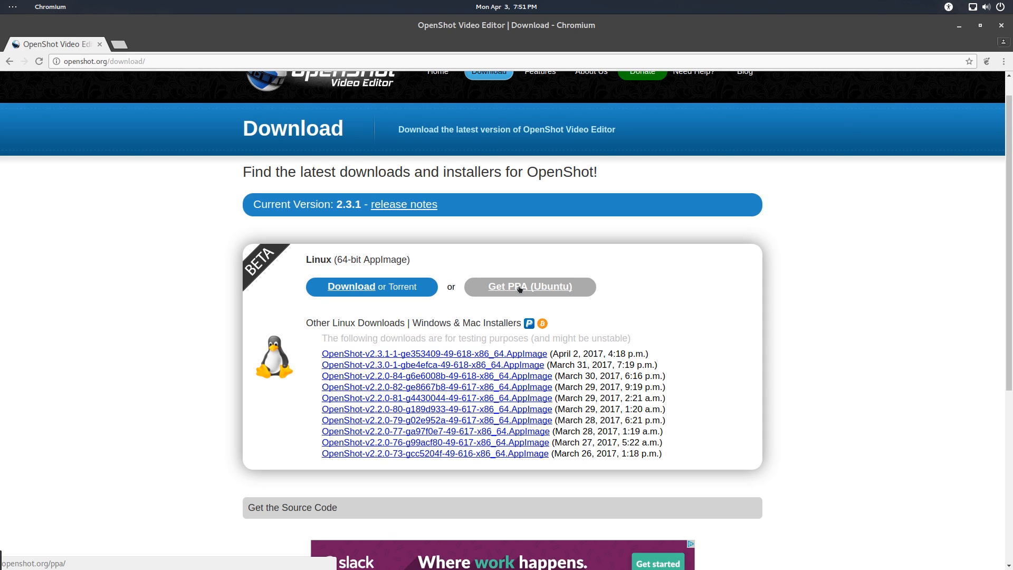
{"action": "left_click", "coordinate": [349, 290]}
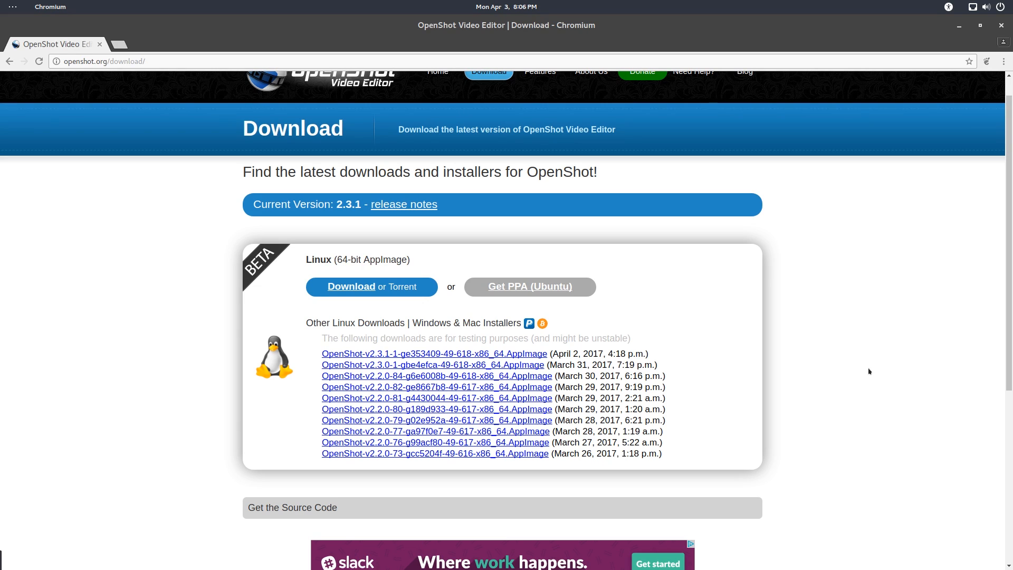
- Open appimage.org in a new browser tab
{"action": "key", "text": "ctrl+t"}
{"action": "type", "text": "apps"}
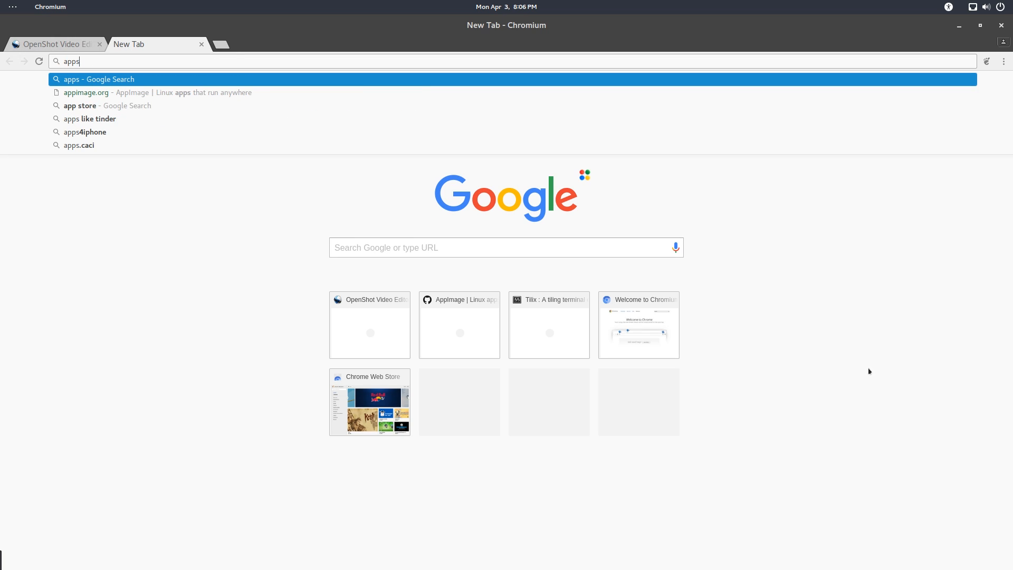
{"action": "key", "text": "BackSpace"}
{"action": "key", "text": "Down"}
{"action": "key", "text": "Return"}
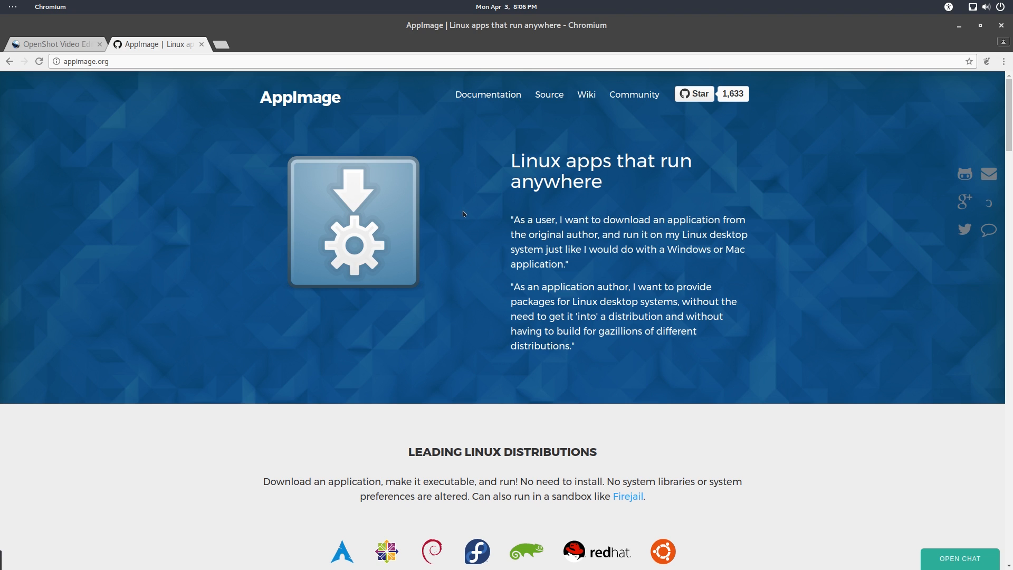
- Read through the AppImage page to the run instructions and highlight the chmod a+x command
{"action": "scroll", "coordinate": [462, 217], "scroll_direction": "down", "scroll_amount": 3}
{"action": "scroll", "coordinate": [462, 217], "scroll_direction": "down", "scroll_amount": 8}
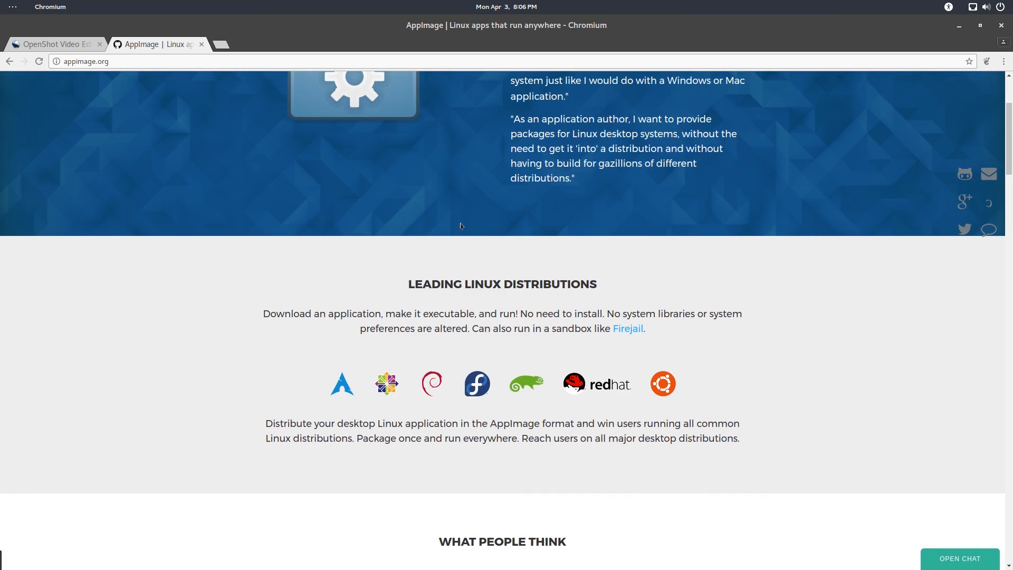
{"action": "scroll", "coordinate": [462, 226], "scroll_direction": "down", "scroll_amount": 9}
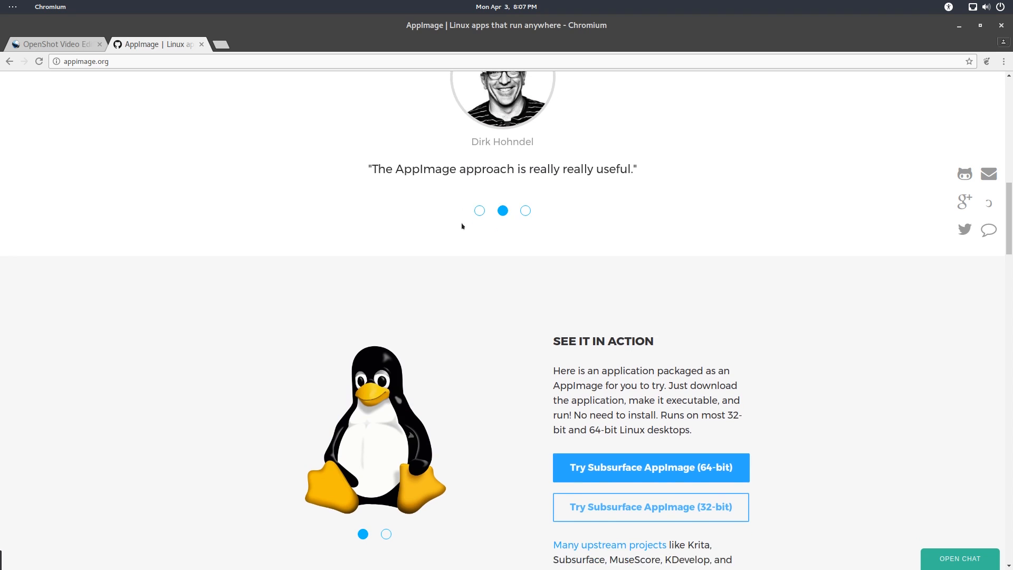
{"action": "scroll", "coordinate": [516, 257], "scroll_direction": "down", "scroll_amount": 3}
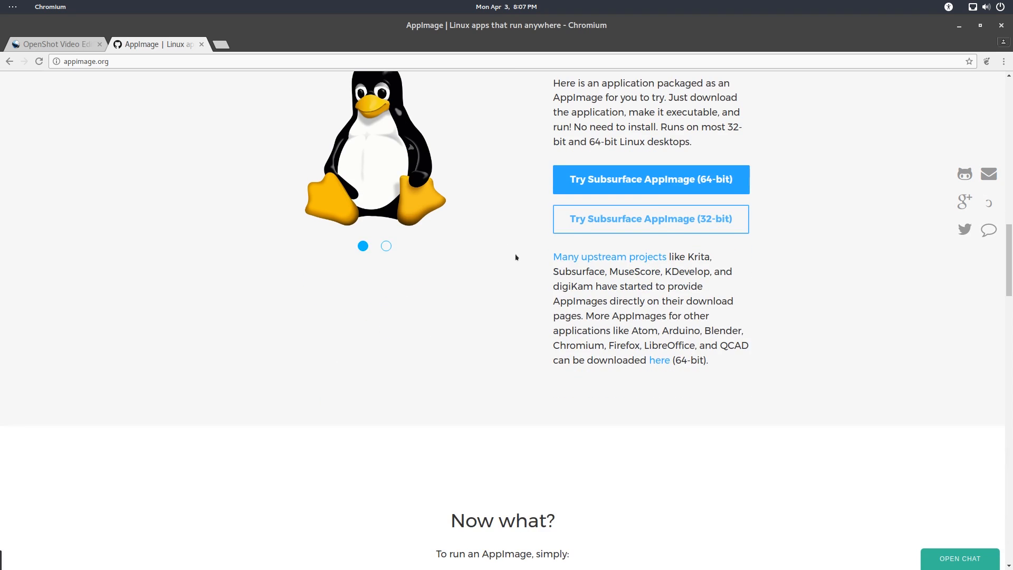
{"action": "scroll", "coordinate": [516, 257], "scroll_direction": "up", "scroll_amount": 4}
{"action": "scroll", "coordinate": [516, 262], "scroll_direction": "down", "scroll_amount": 9}
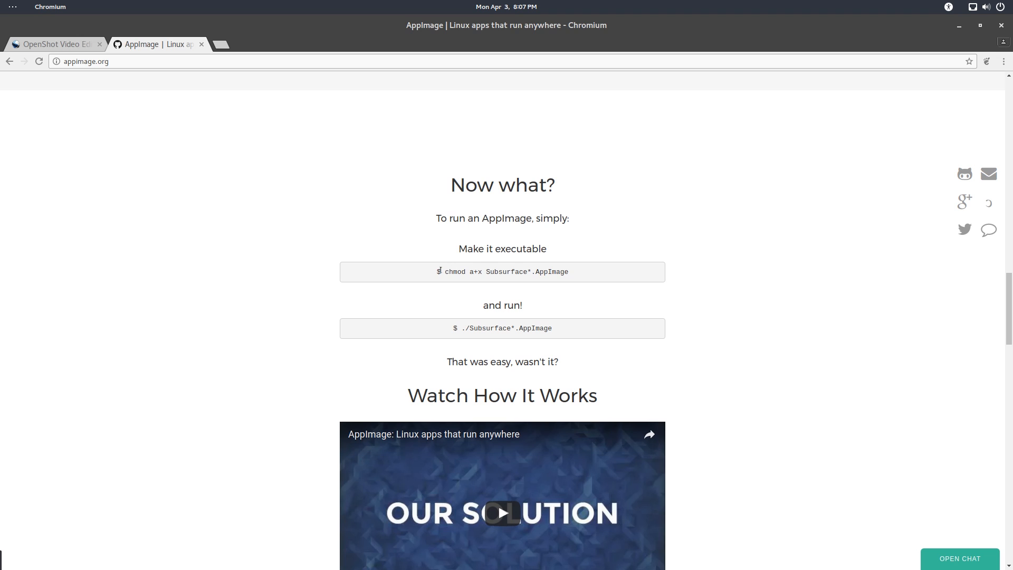
{"action": "left_click_drag", "start_coordinate": [441, 269], "coordinate": [569, 272]}
- Launch the Tilix terminal beside the web page, change to the Downloads folder and list its contents
{"action": "key", "text": "super"}
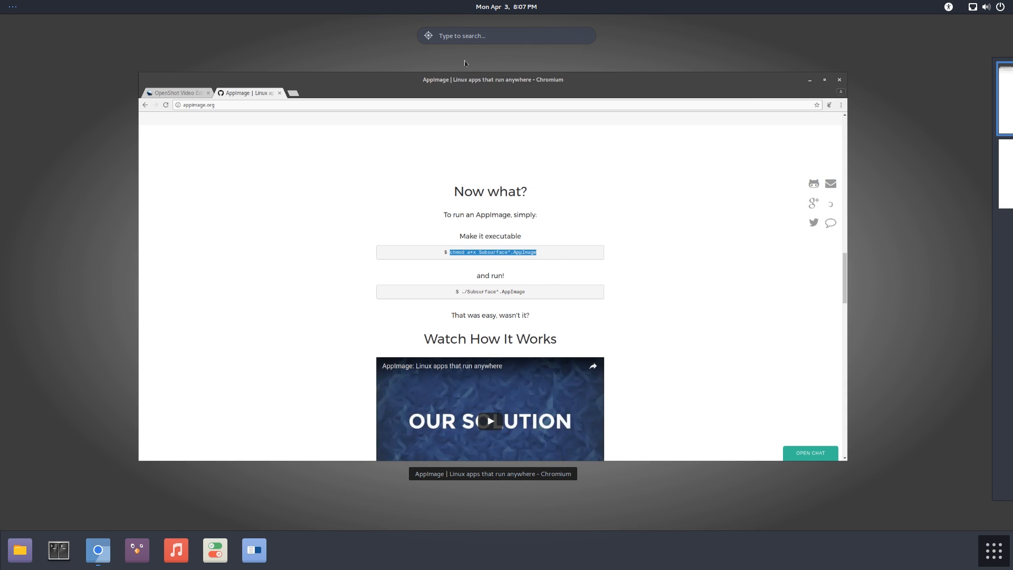
{"action": "type", "text": "tilix"}
{"action": "key", "text": "Return"}
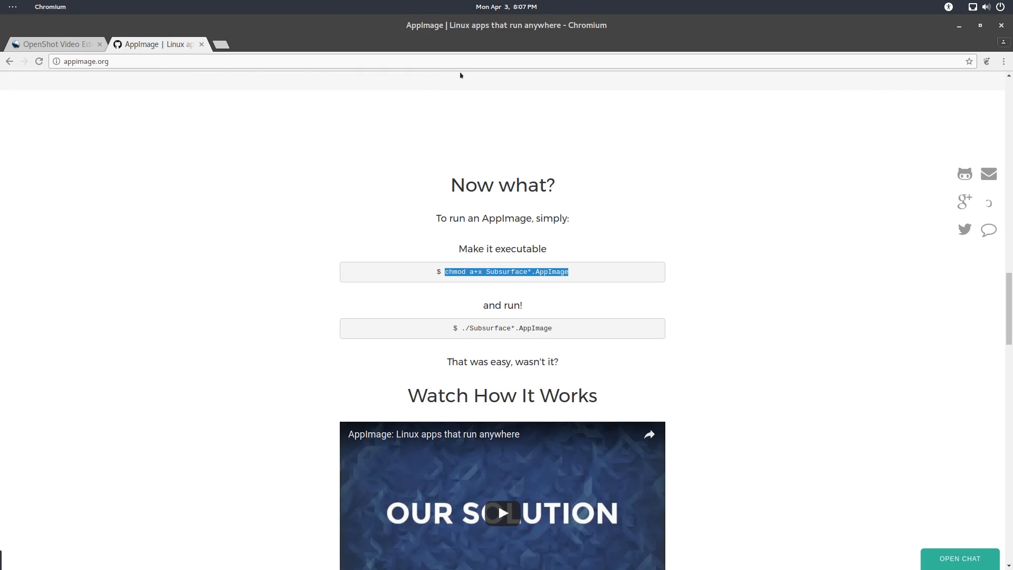
{"action": "left_click_drag", "start_coordinate": [249, 50], "coordinate": [688, 135]}
{"action": "type", "text": "cd Down"}
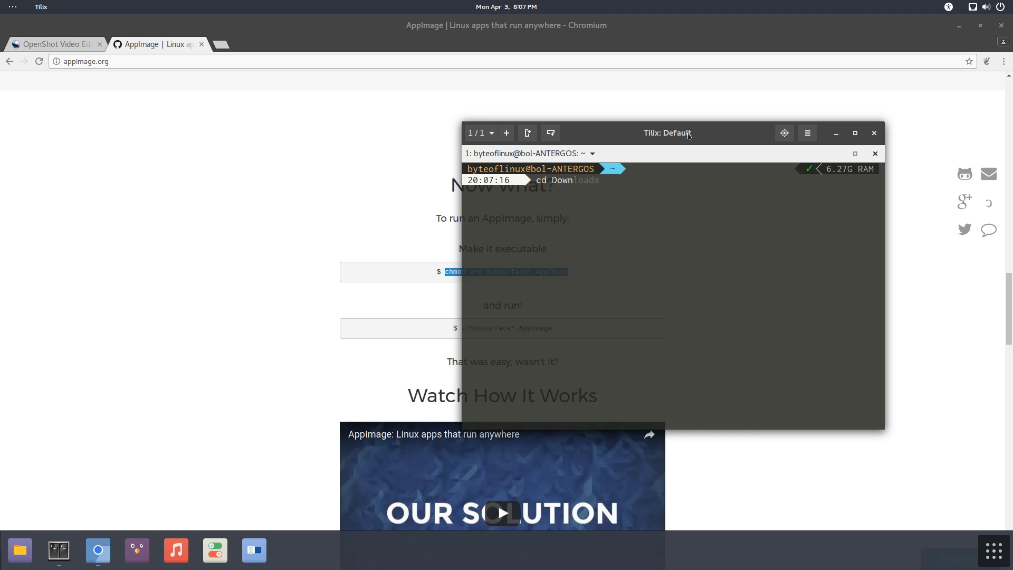
{"action": "key", "text": "Right"}
{"action": "key", "text": "Return"}
{"action": "type", "text": "ls"}
{"action": "key", "text": "Return"}
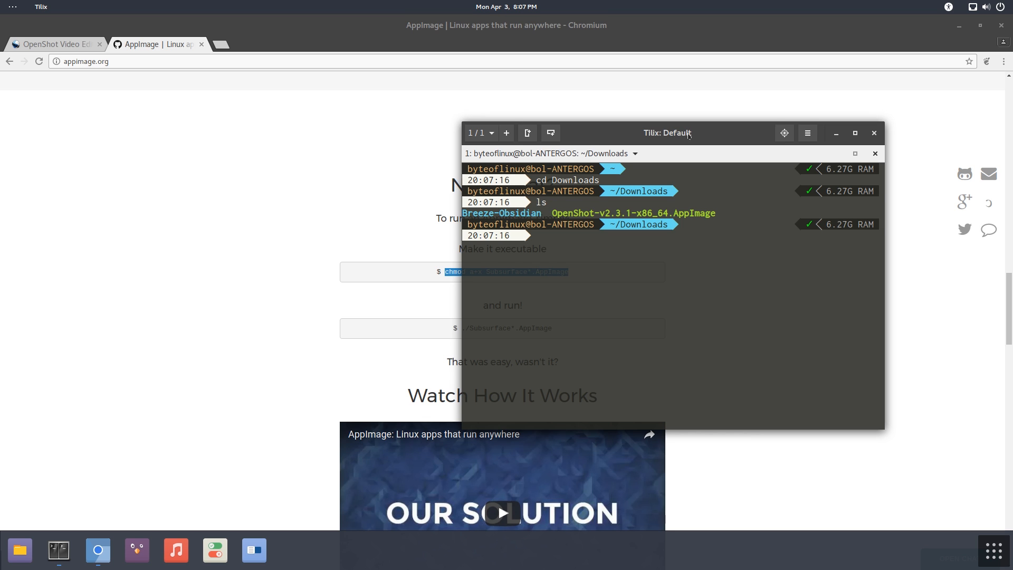
- Make the AppImage executable with chmod a+x OpenShot-v2.3.1-x86_64.AppImage, keeping the web instructions visible beside the terminal
{"action": "left_click_drag", "start_coordinate": [716, 214], "coordinate": [563, 213]}
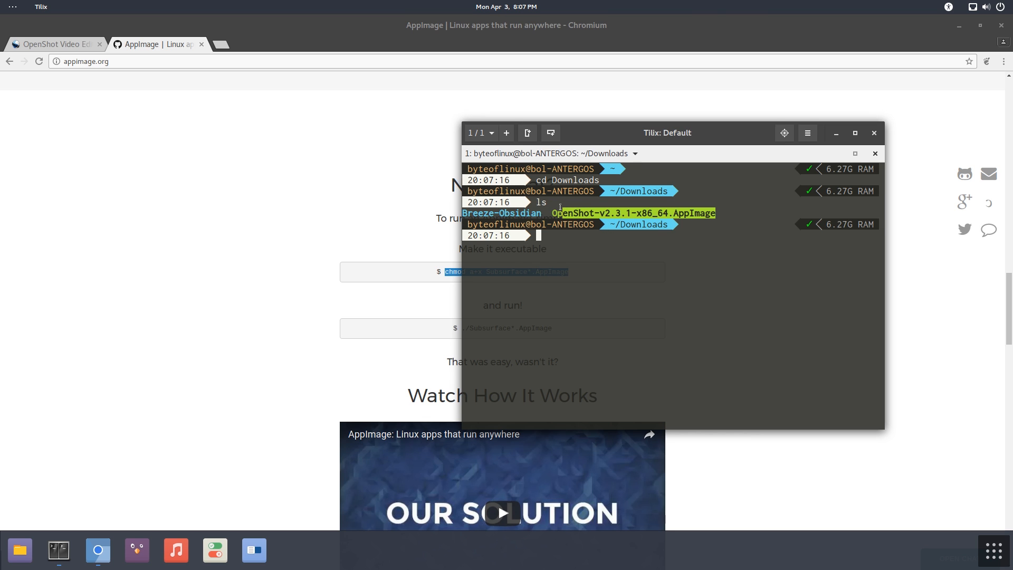
{"action": "left_click_drag", "start_coordinate": [598, 125], "coordinate": [708, 130]}
{"action": "left_click", "coordinate": [615, 238]}
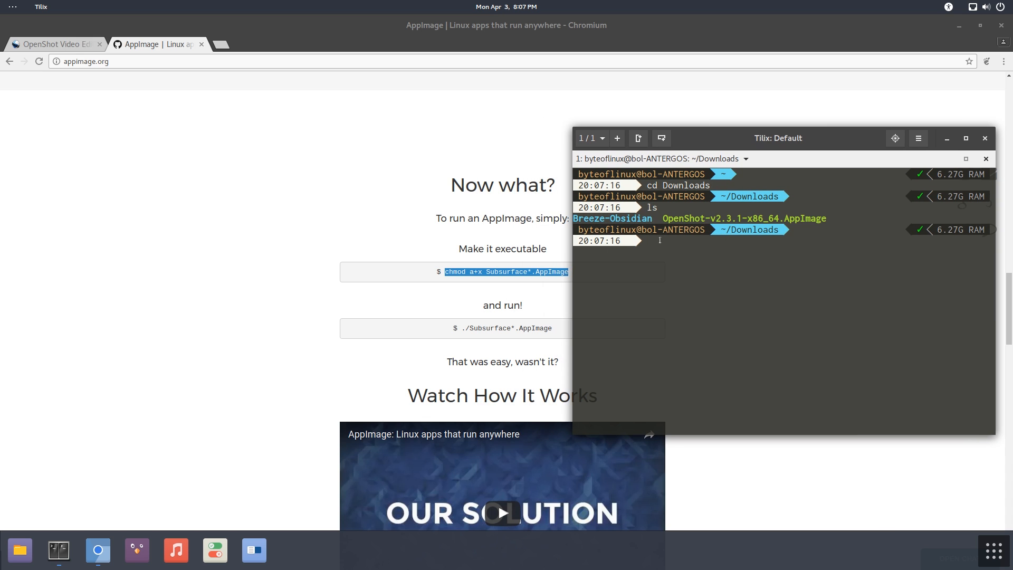
{"action": "type", "text": "chmod a"}
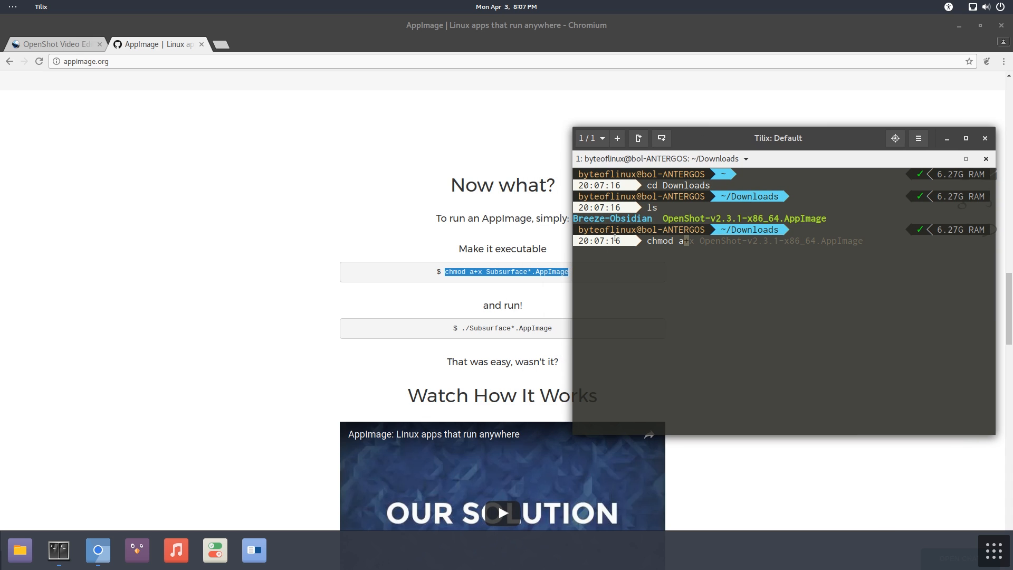
{"action": "type", "text": "+"}
{"action": "type", "text": "x"}
{"action": "left_click_drag", "start_coordinate": [824, 214], "coordinate": [664, 218]}
{"action": "right_click", "coordinate": [754, 217]}
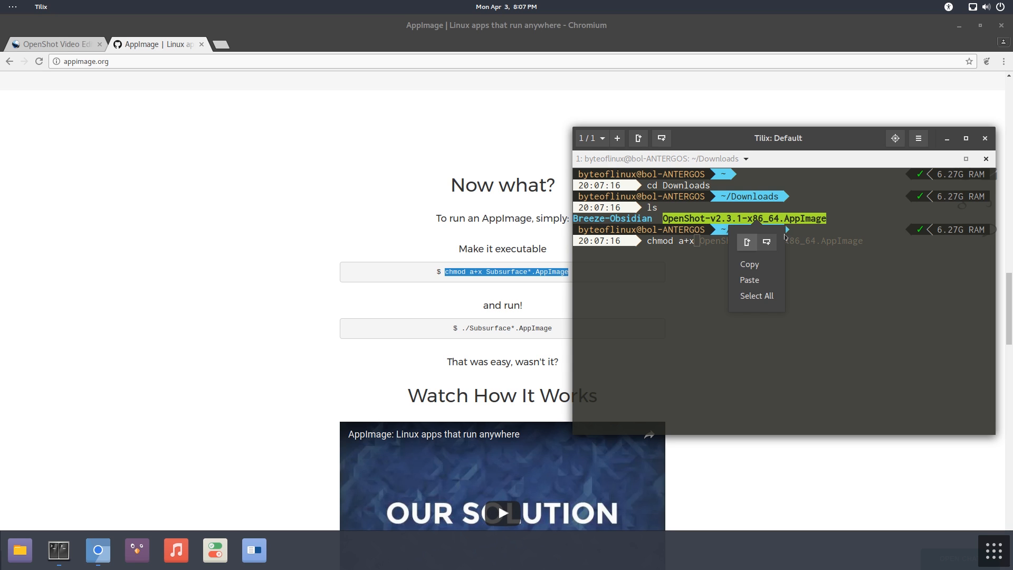
{"action": "left_click", "coordinate": [746, 262]}
{"action": "left_click", "coordinate": [728, 238]}
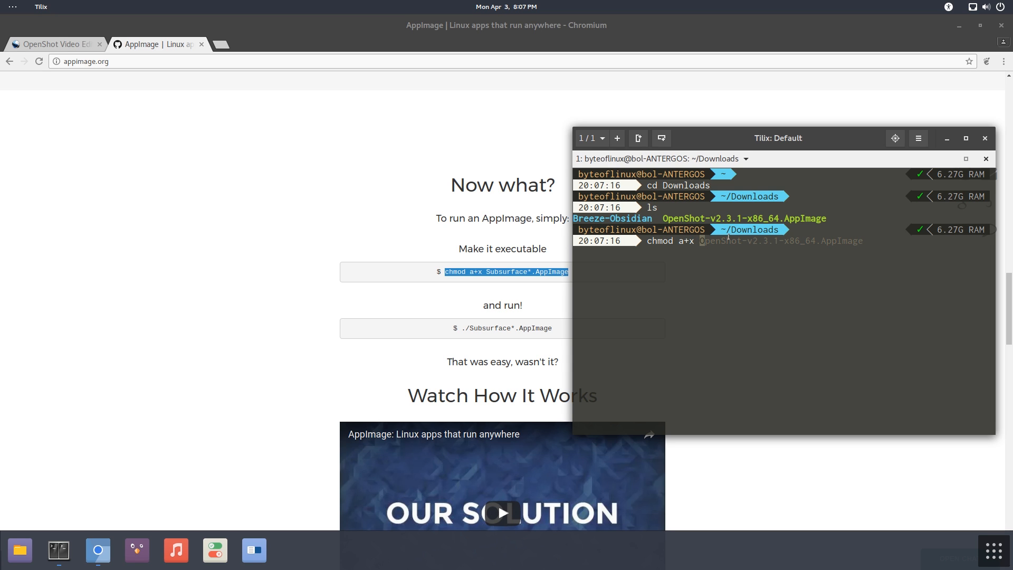
{"action": "key", "text": "ctrl+shift+v"}
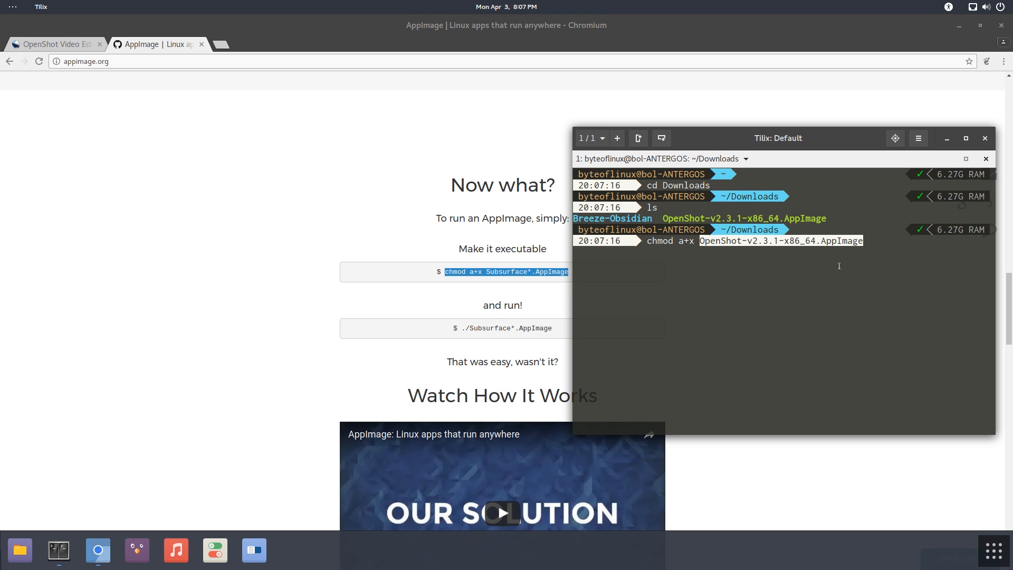
{"action": "key", "text": "Return"}
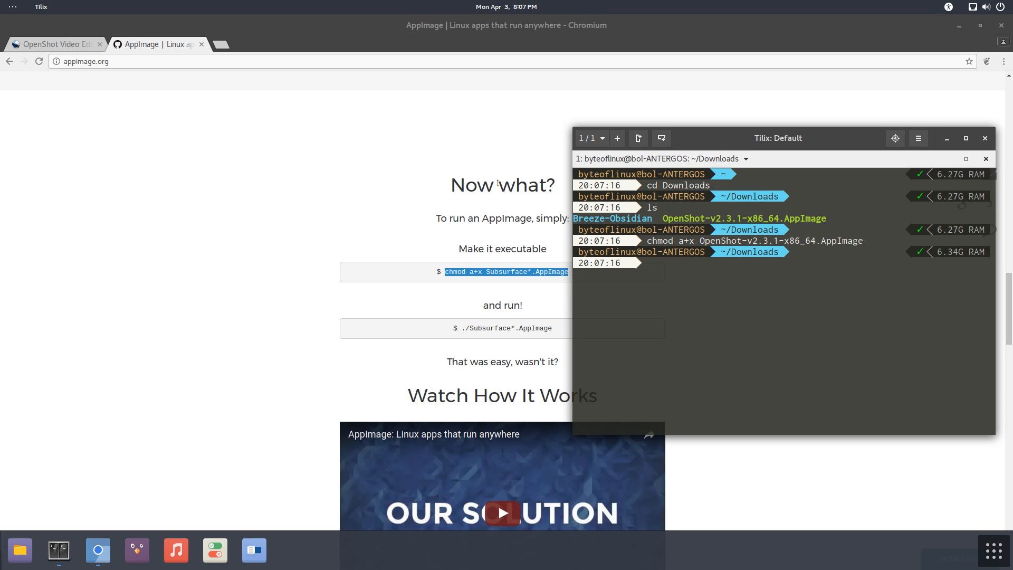
- Launch OpenShot with ./OpenShot-v2.3.1-x86_64.AppImage from the terminal, and close both the editor and the terminal
{"action": "type", "text": "./"}
{"action": "key", "text": "Right"}
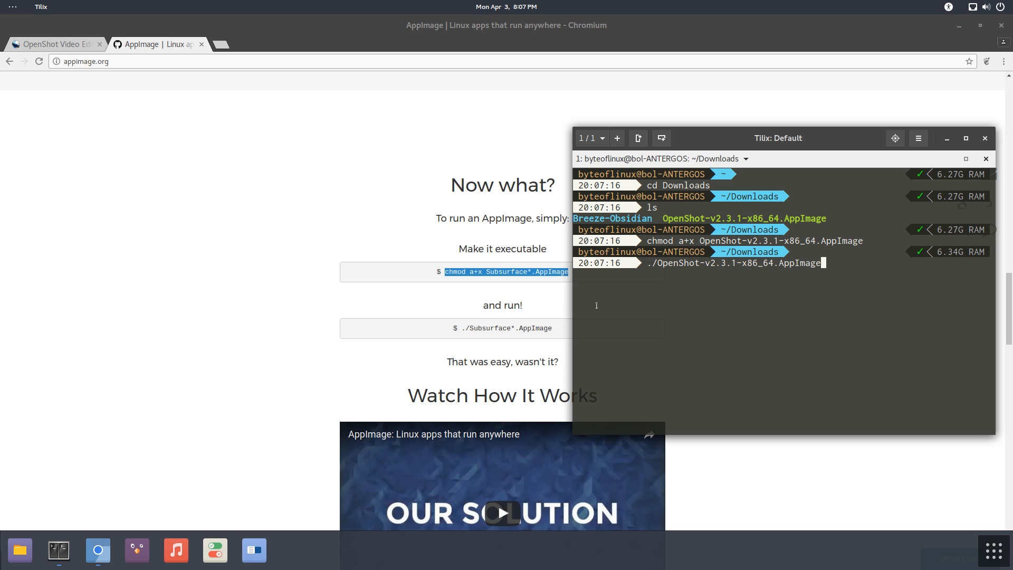
{"action": "key", "text": "Return"}
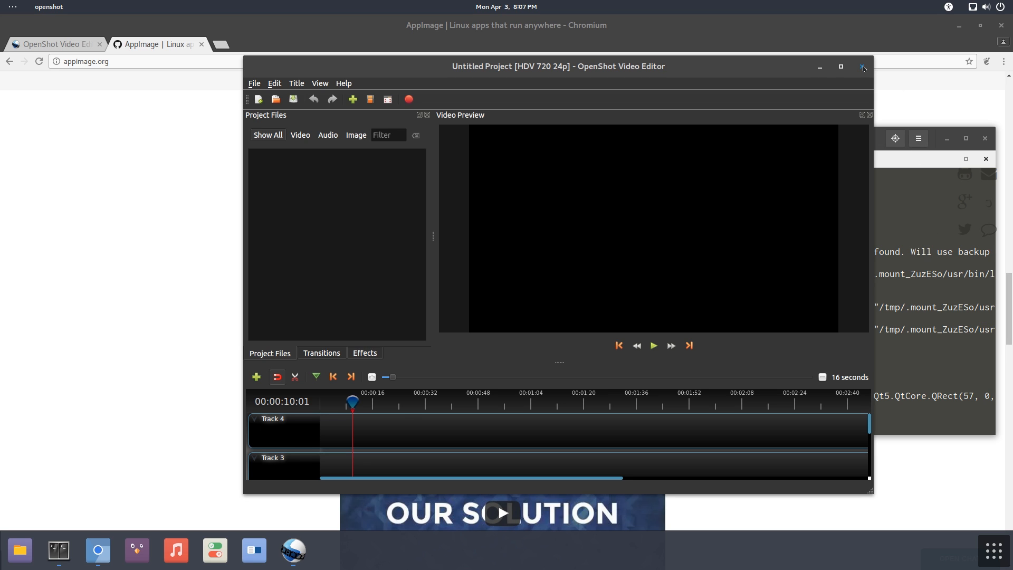
{"action": "left_click", "coordinate": [862, 66]}
{"action": "left_click", "coordinate": [985, 138]}
- Switch to the Files application and open the Downloads folder
{"action": "mouse_move", "coordinate": [2, 4]}
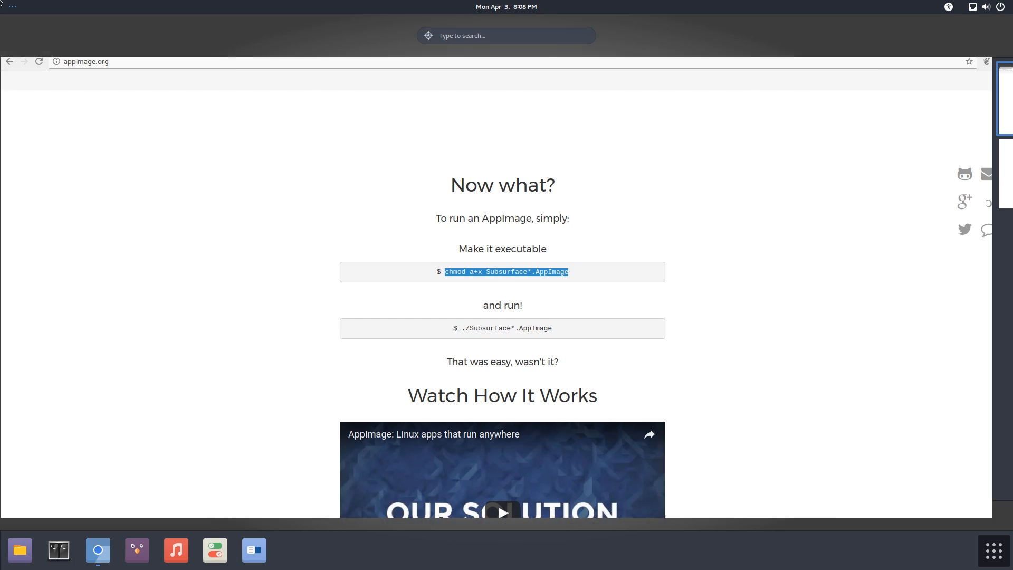
{"action": "type", "text": "file"}
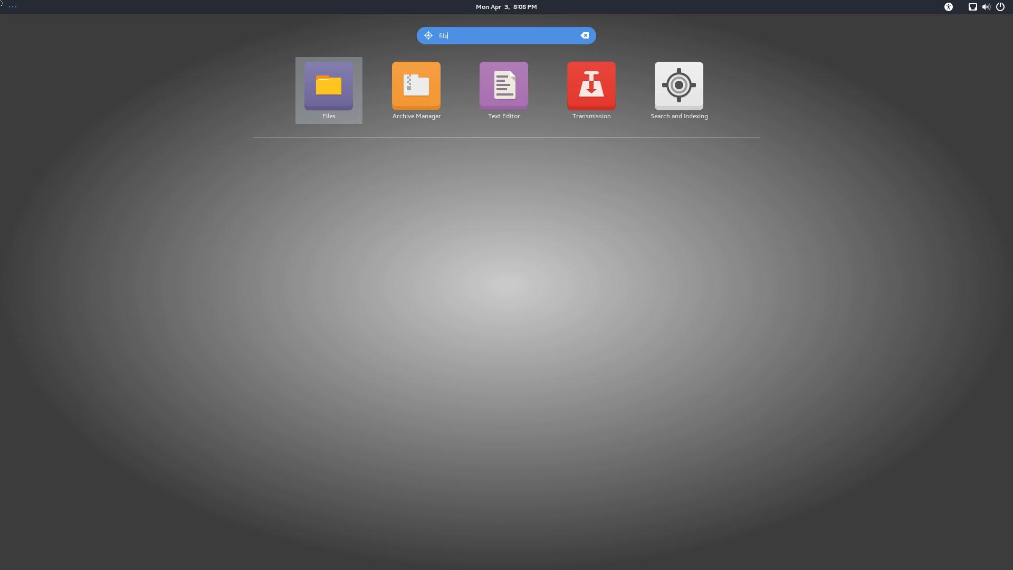
{"action": "key", "text": "Return"}
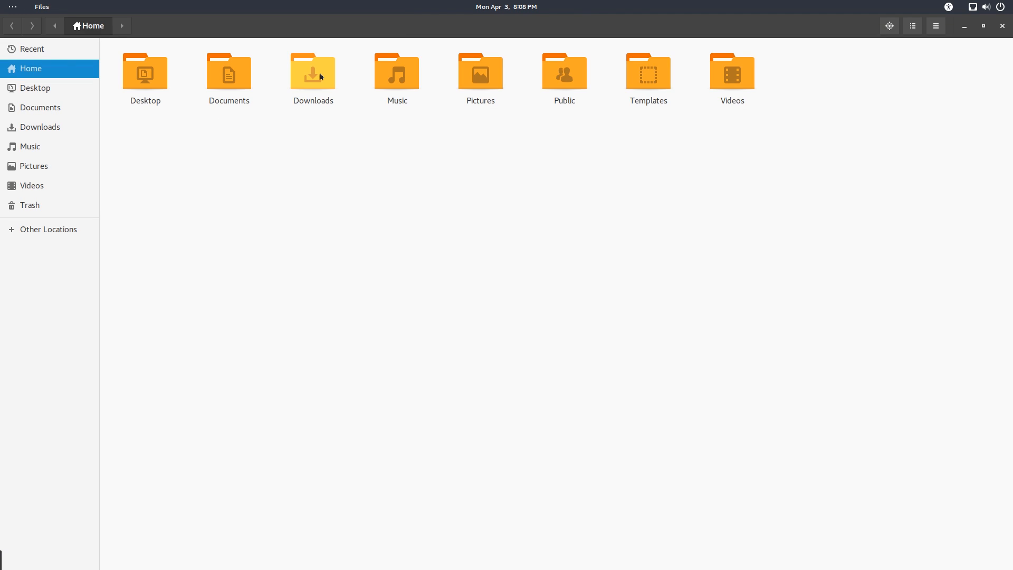
{"action": "double_click", "coordinate": [321, 77]}
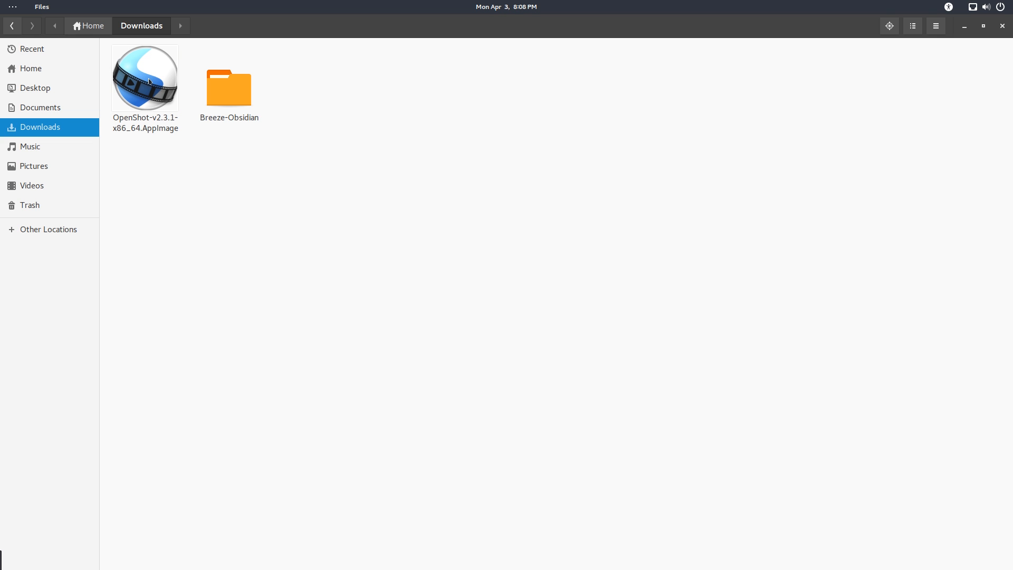
- Check in the OpenShot AppImage's file properties whether it is allowed to execute as a program, and close the properties
{"action": "right_click", "coordinate": [150, 81]}
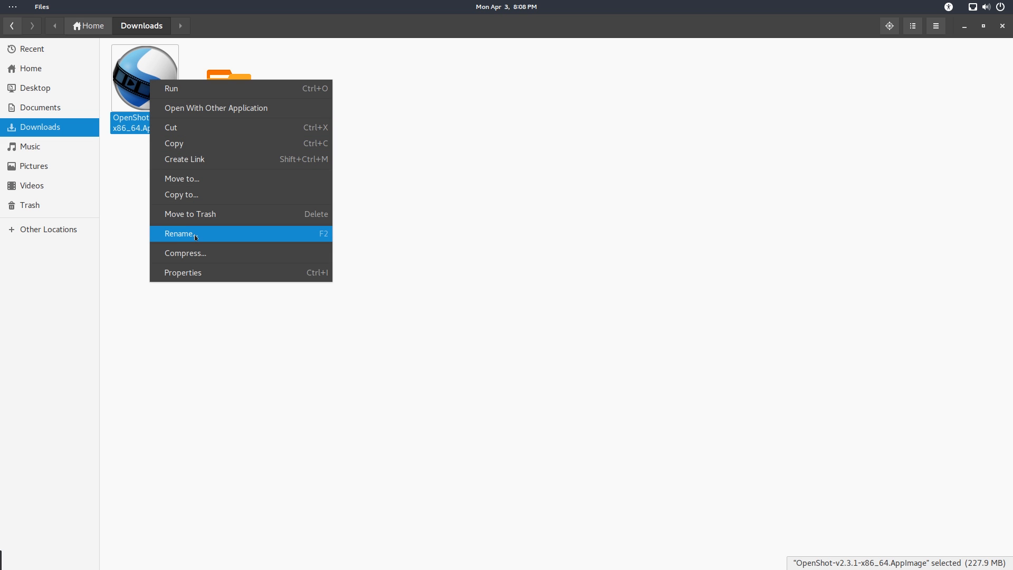
{"action": "left_click", "coordinate": [185, 268]}
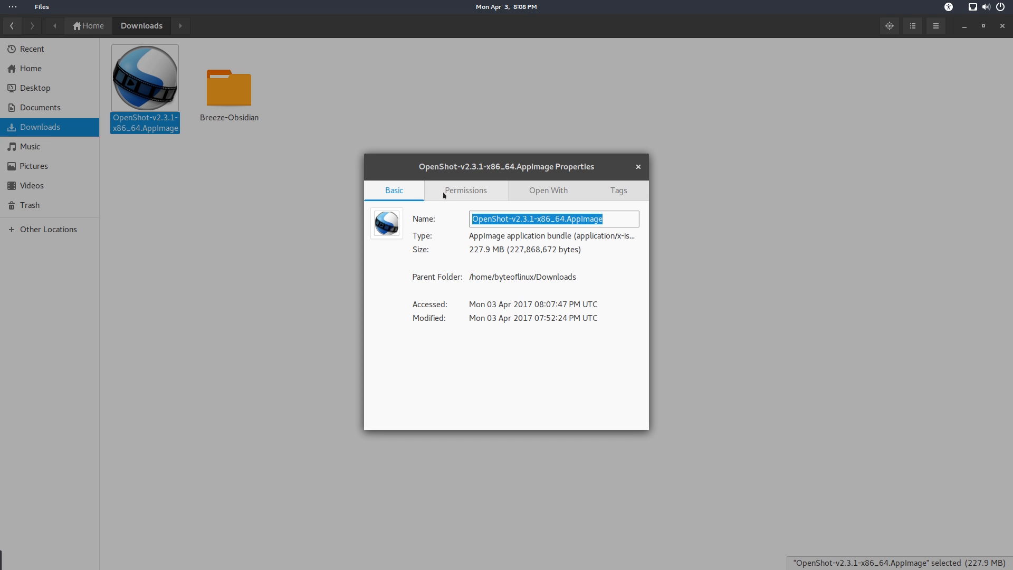
{"action": "left_click", "coordinate": [443, 195]}
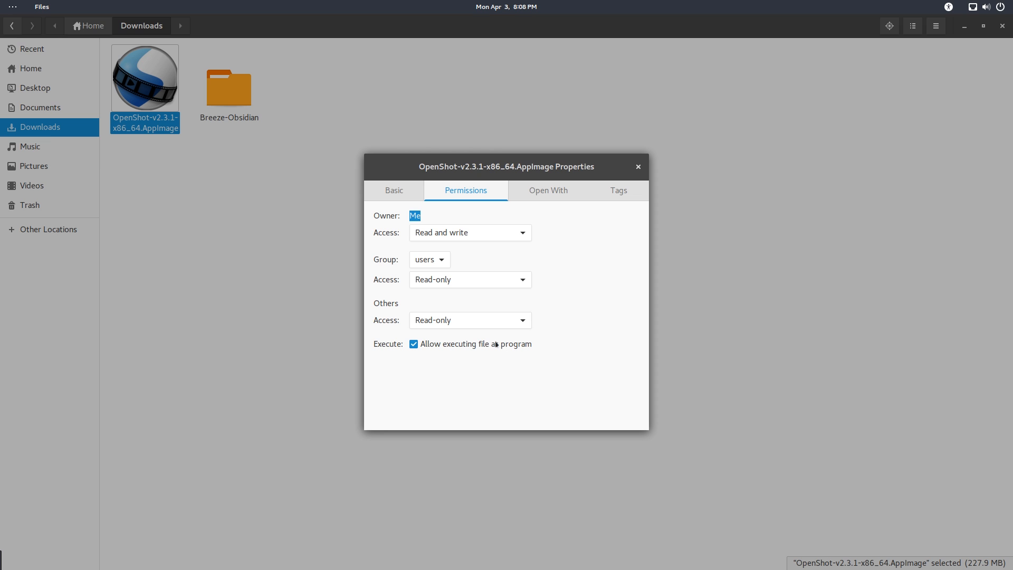
{"action": "left_click", "coordinate": [638, 167]}
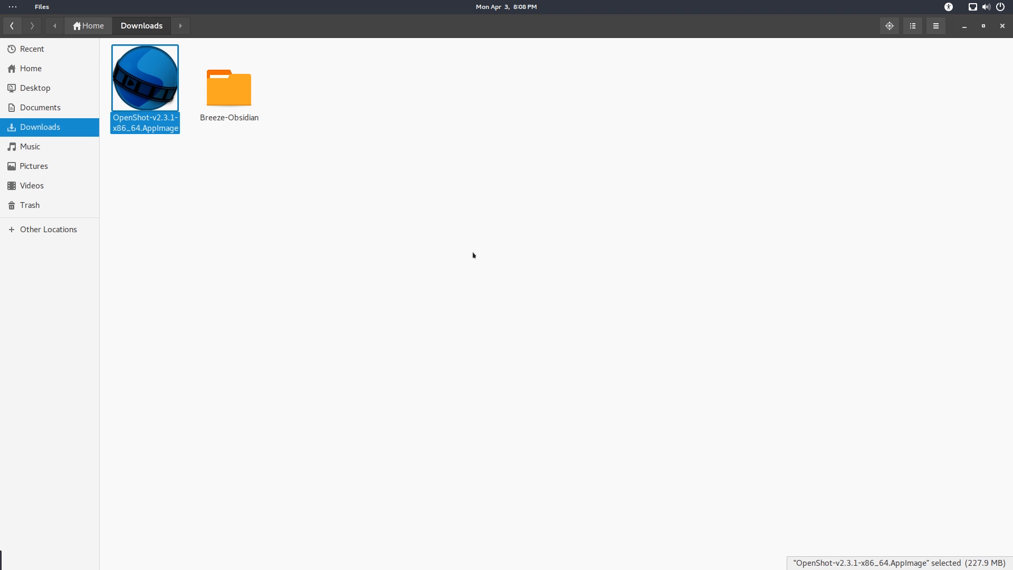
- Launch the OpenShot AppImage from the Downloads folder and maximize the editor window
{"action": "left_click", "coordinate": [221, 144]}
{"action": "left_click", "coordinate": [143, 93]}
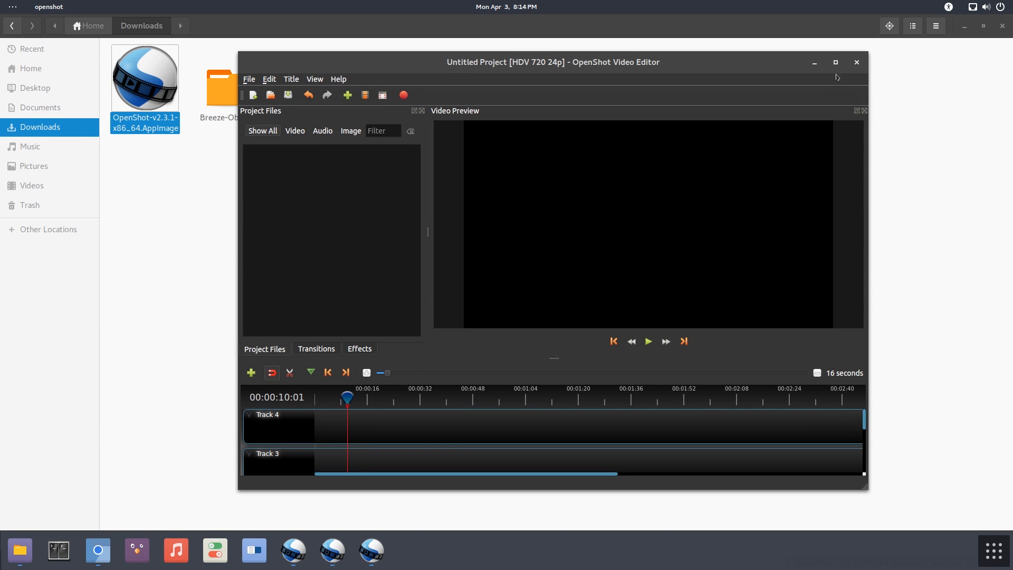
{"action": "left_click", "coordinate": [835, 63]}
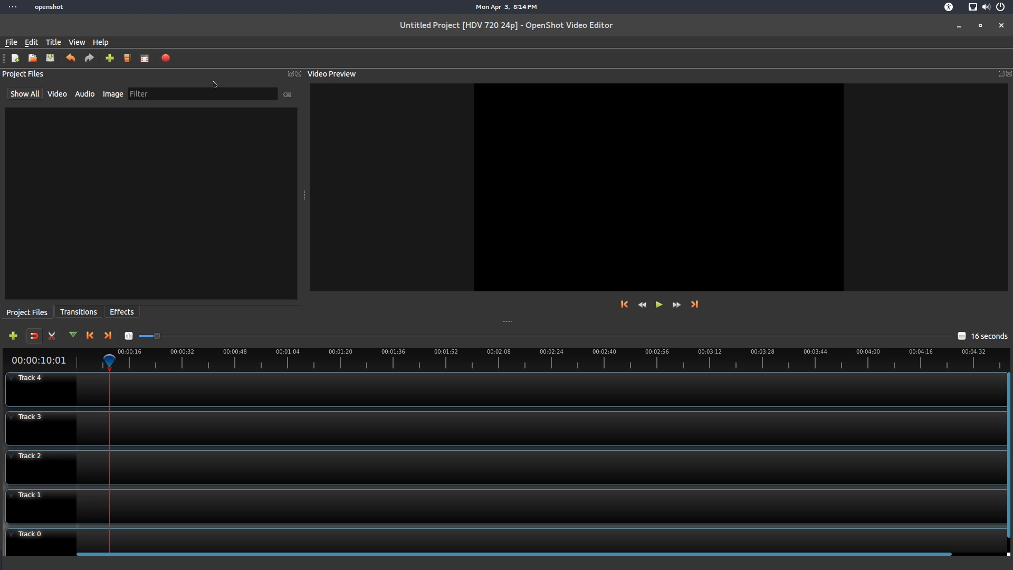
{"action": "left_click", "coordinate": [11, 42]}
{"action": "left_click", "coordinate": [32, 42]}
- Import all five files from the videoAssets folder into the OpenShot project, accepting fighterplane1.jpg as an image sequence, and minimize the file manager
{"action": "left_click", "coordinate": [13, 7]}
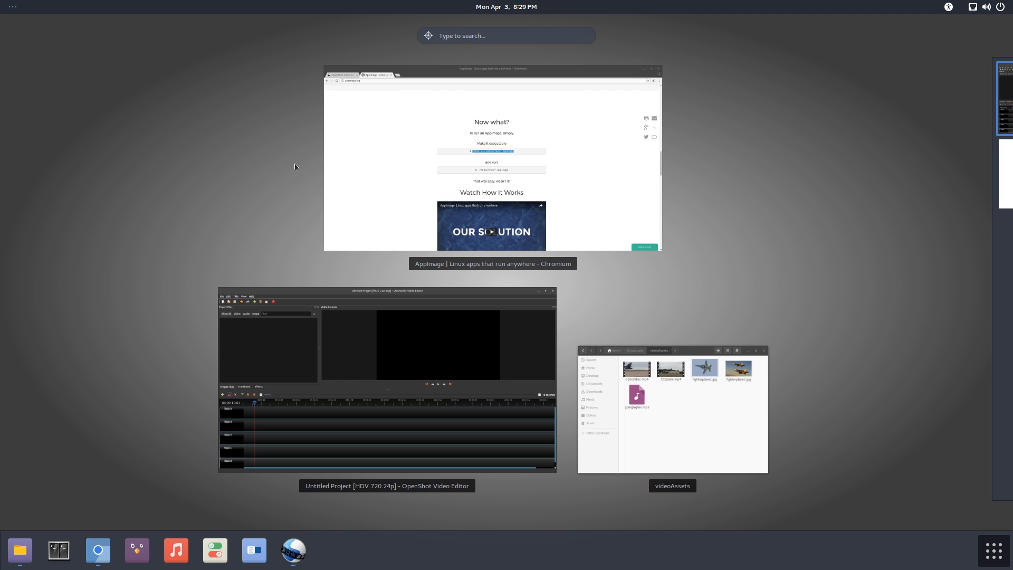
{"action": "left_click", "coordinate": [631, 422]}
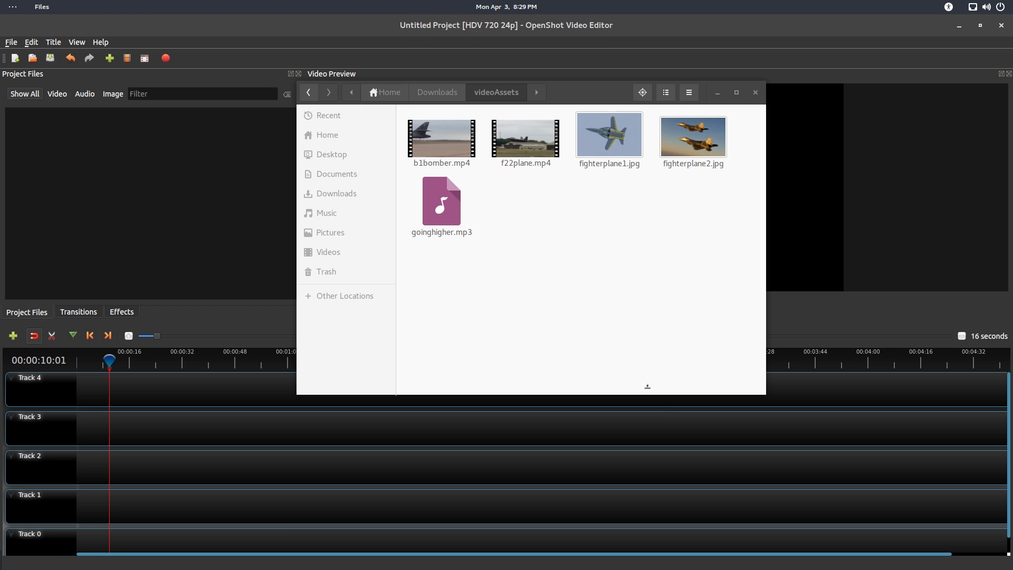
{"action": "left_click_drag", "start_coordinate": [579, 85], "coordinate": [718, 133]}
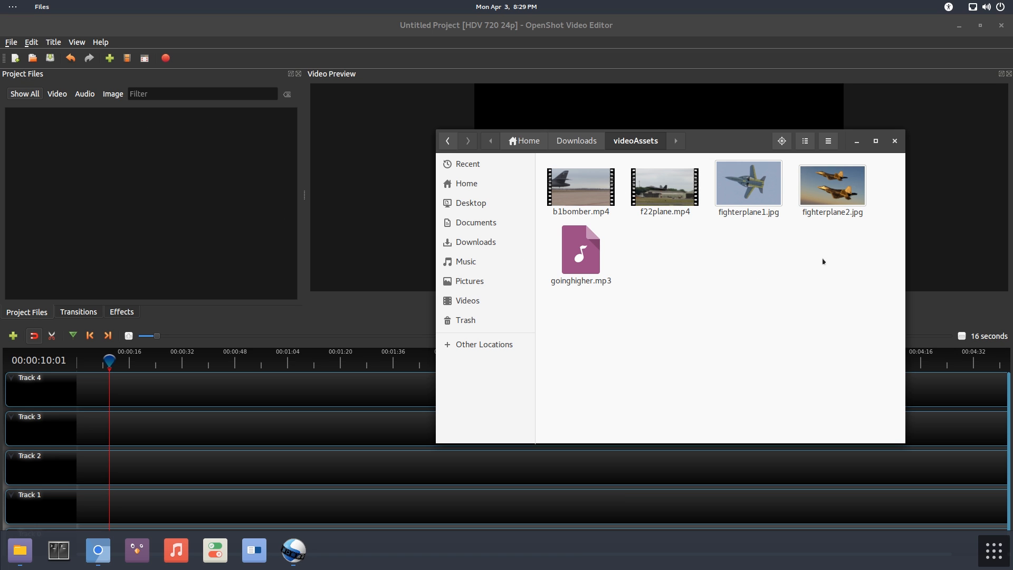
{"action": "left_click_drag", "start_coordinate": [888, 316], "coordinate": [157, 211]}
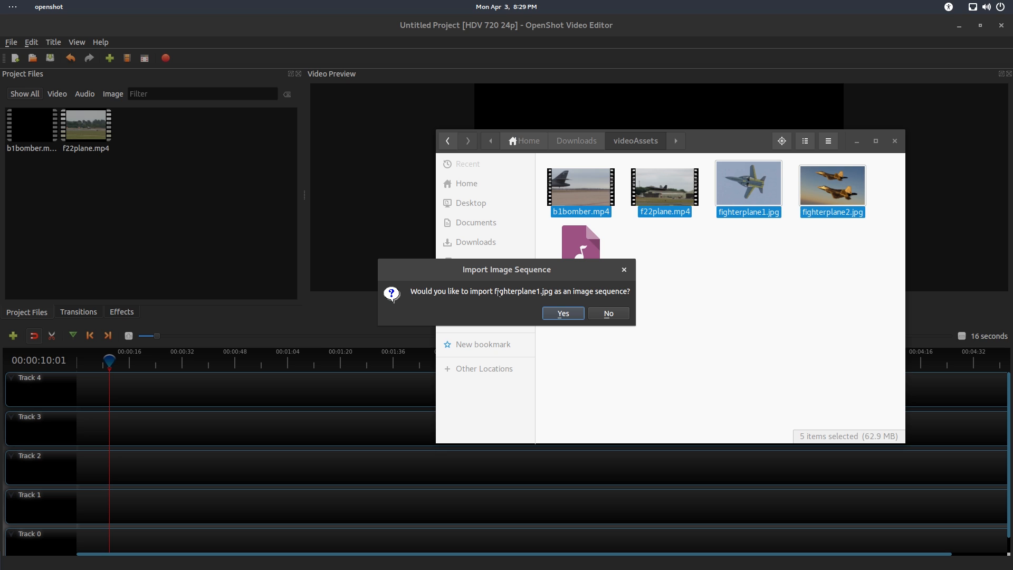
{"action": "left_click", "coordinate": [576, 314]}
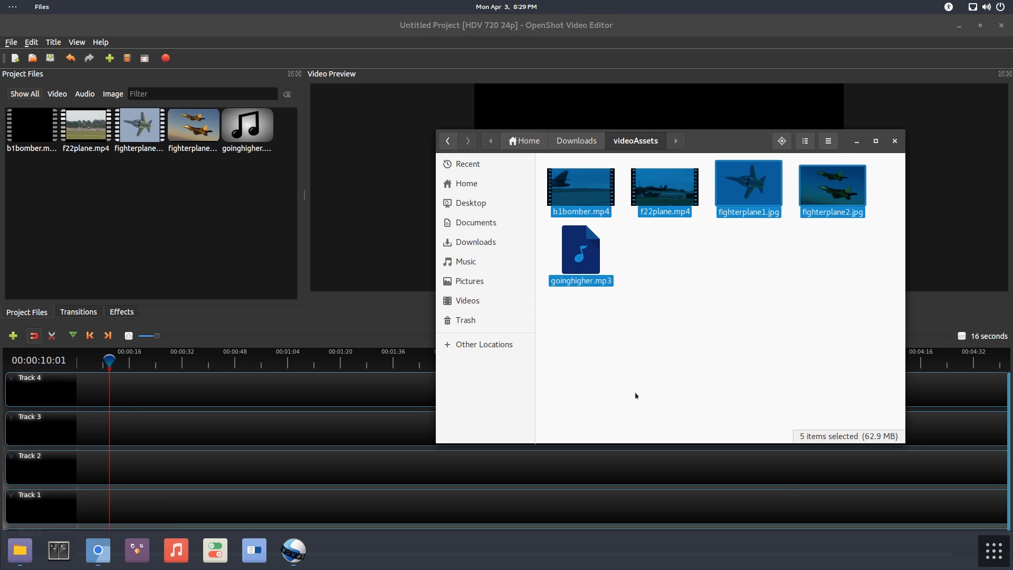
{"action": "left_click", "coordinate": [612, 383]}
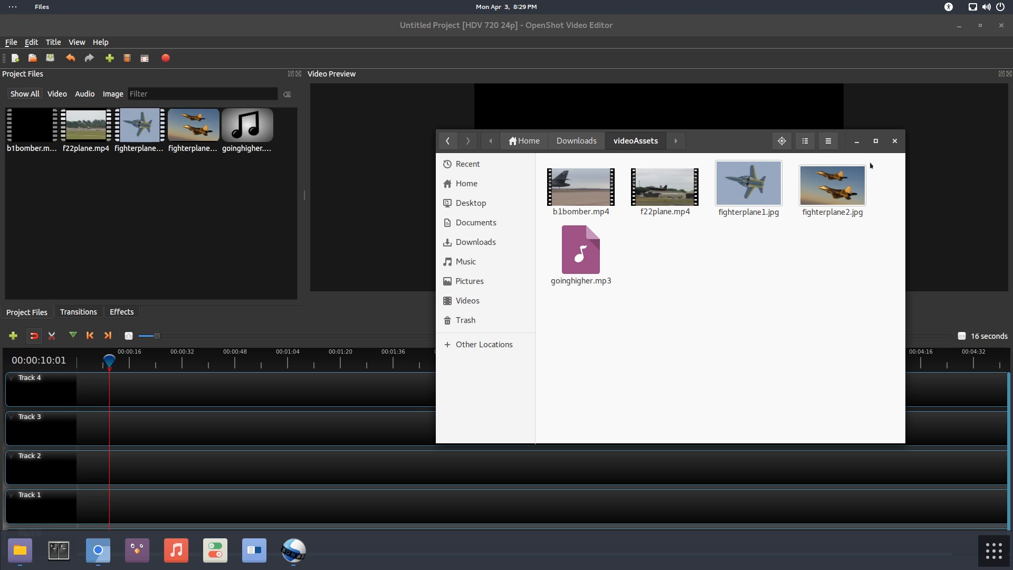
{"action": "left_click", "coordinate": [857, 140]}
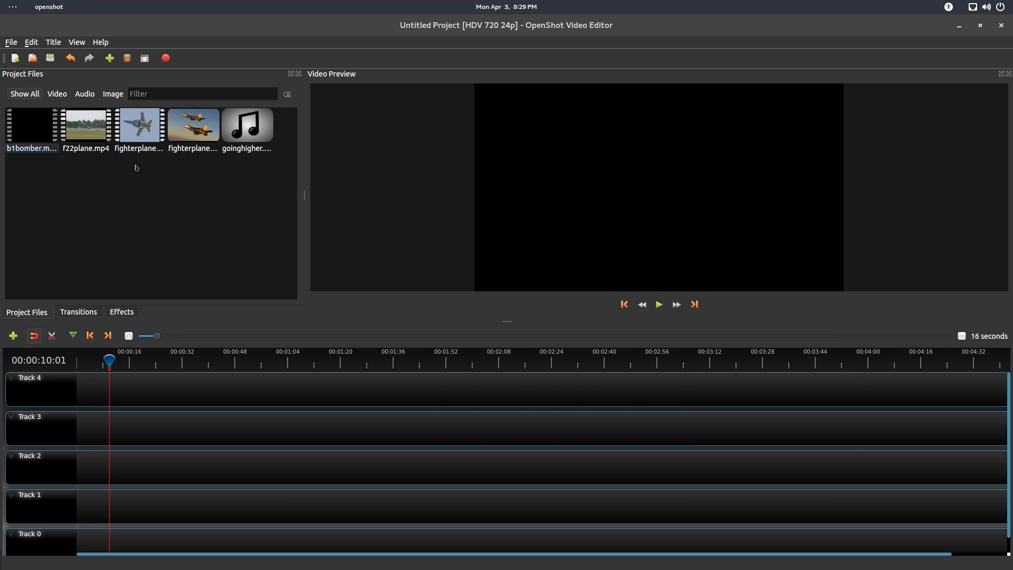
- Deselect the imported project files and move the playhead to the start of the timeline
{"action": "left_click_drag", "start_coordinate": [257, 176], "coordinate": [26, 111]}
{"action": "left_click", "coordinate": [107, 209]}
{"action": "mouse_move", "coordinate": [109, 360]}
{"action": "left_mouse_down"}
{"action": "mouse_move", "coordinate": [57, 359]}
{"action": "mouse_move", "coordinate": [114, 360]}
{"action": "left_mouse_up"}
{"action": "left_click_drag", "start_coordinate": [305, 363], "coordinate": [46, 352]}
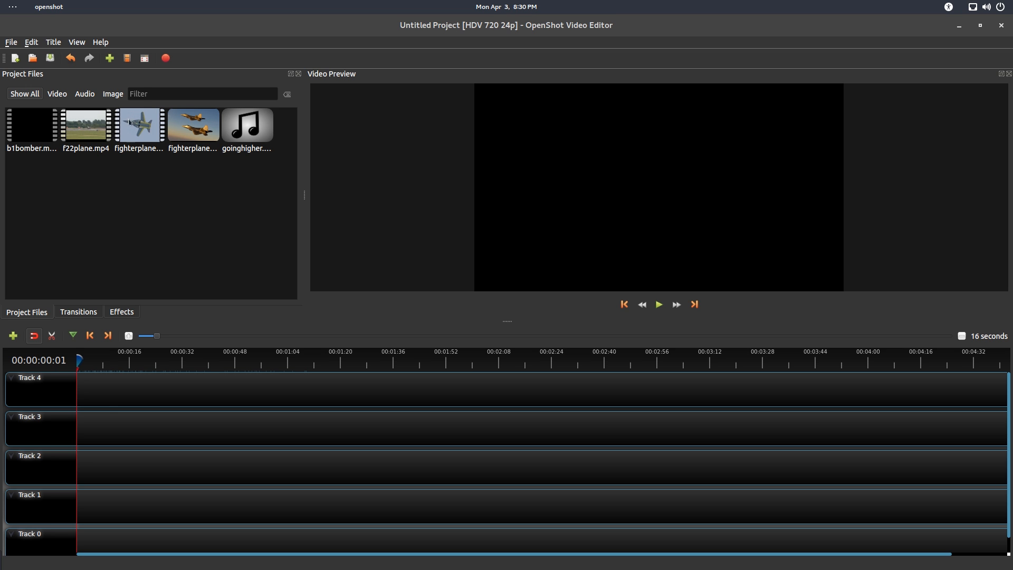
- Add b1bomber.mp4 from the project files to the very start of Track 0
{"action": "left_click_drag", "start_coordinate": [37, 125], "coordinate": [368, 412]}
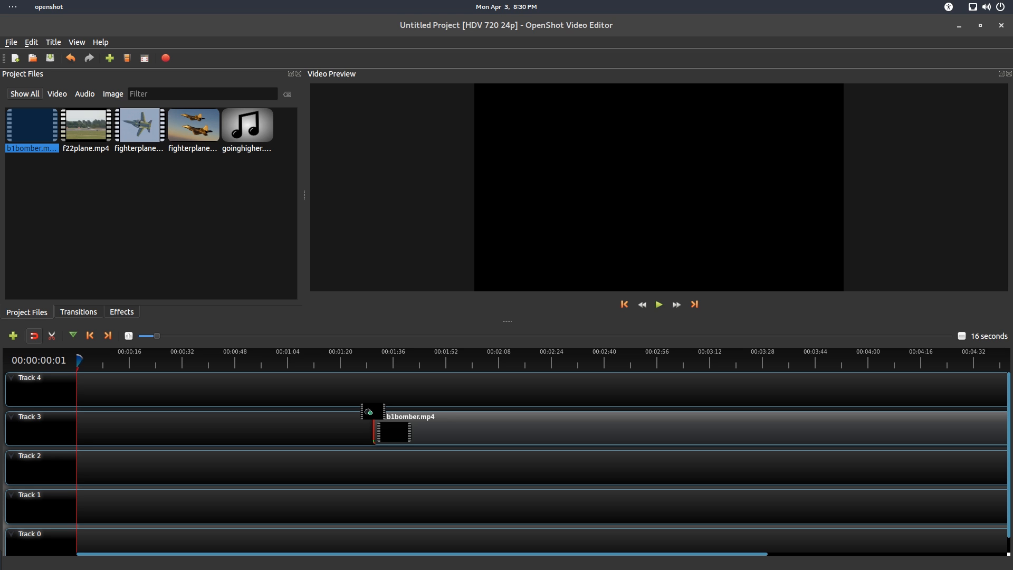
{"action": "left_click_drag", "start_coordinate": [369, 411], "coordinate": [70, 533]}
{"action": "scroll", "coordinate": [307, 452], "scroll_direction": "down", "scroll_amount": 1}
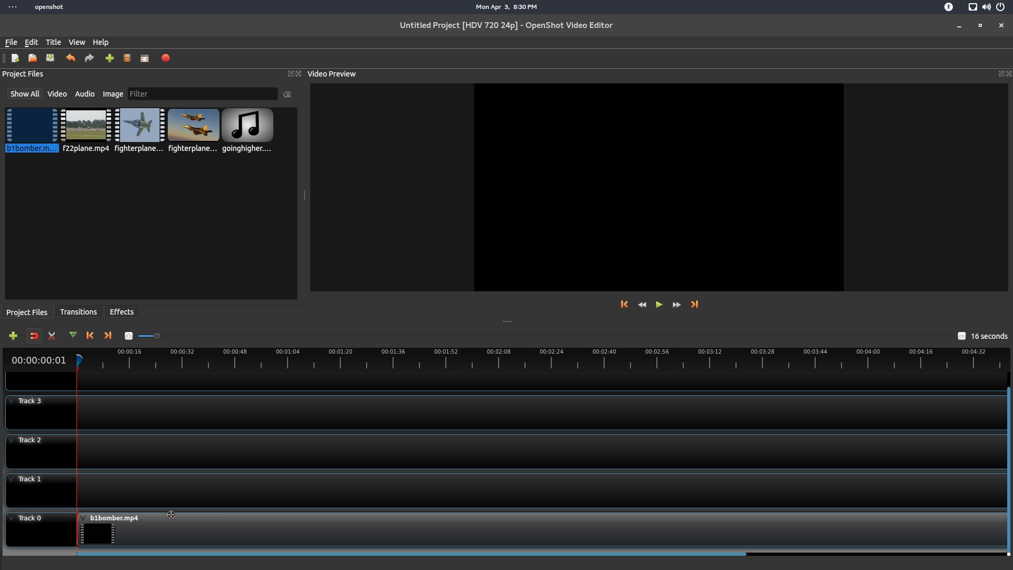
- Play the b1bomber.mp4 clip, turn the system volume down to zero during playback, and pause the preview
{"action": "key", "text": "space"}
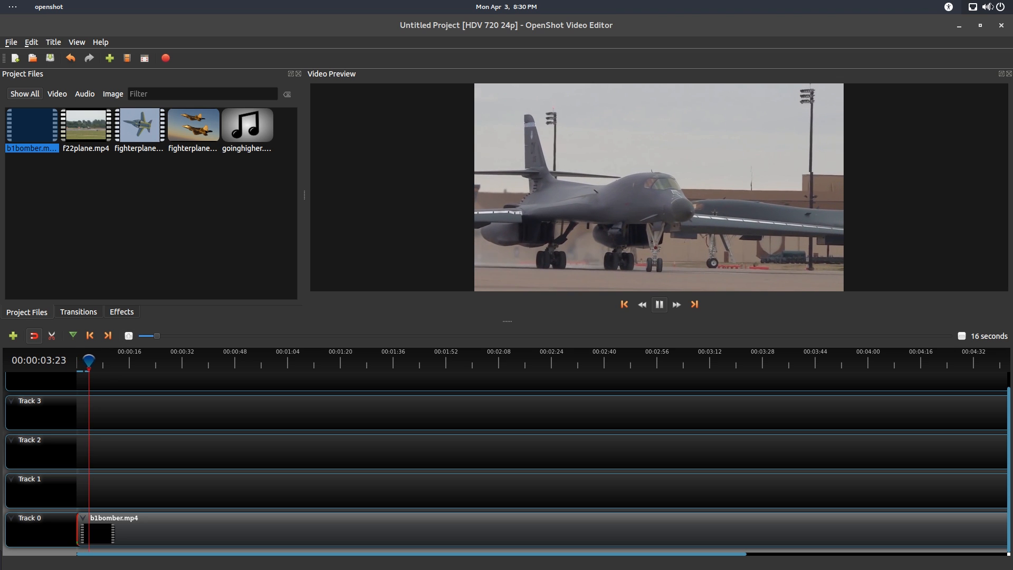
{"action": "left_click", "coordinate": [973, 6]}
{"action": "left_click_drag", "start_coordinate": [899, 37], "coordinate": [853, 69]}
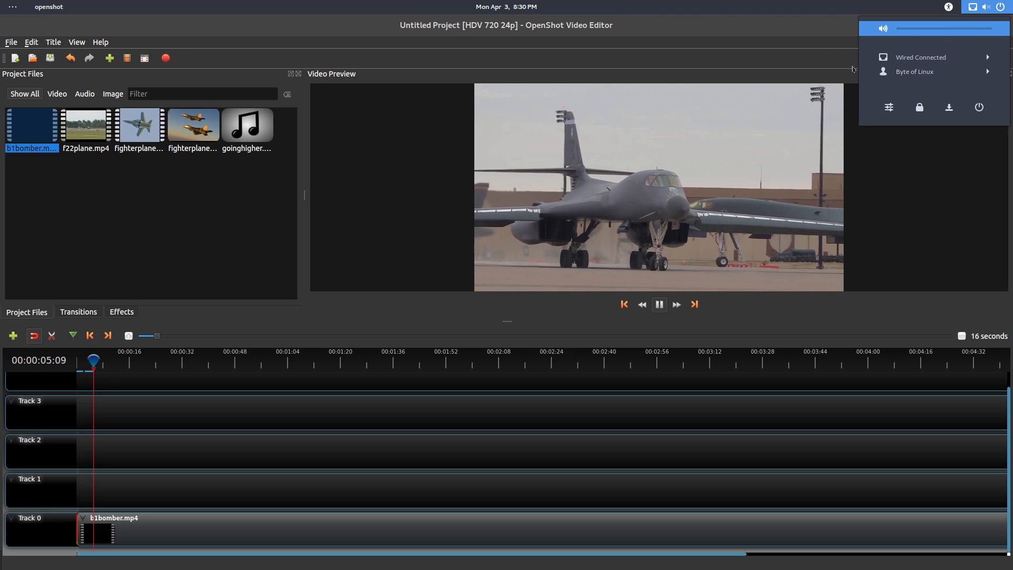
{"action": "left_click", "coordinate": [900, 239]}
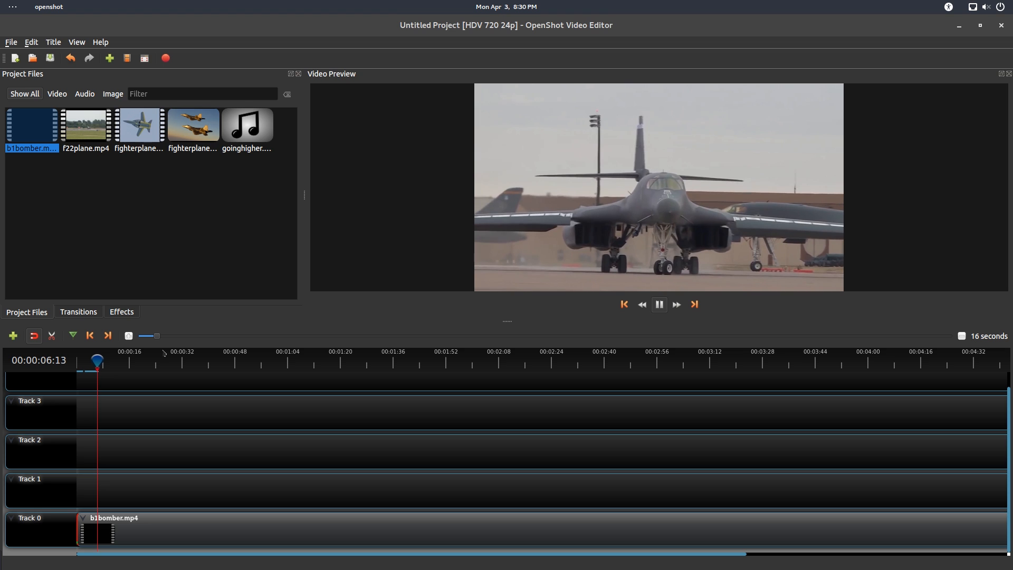
{"action": "key", "text": "space"}
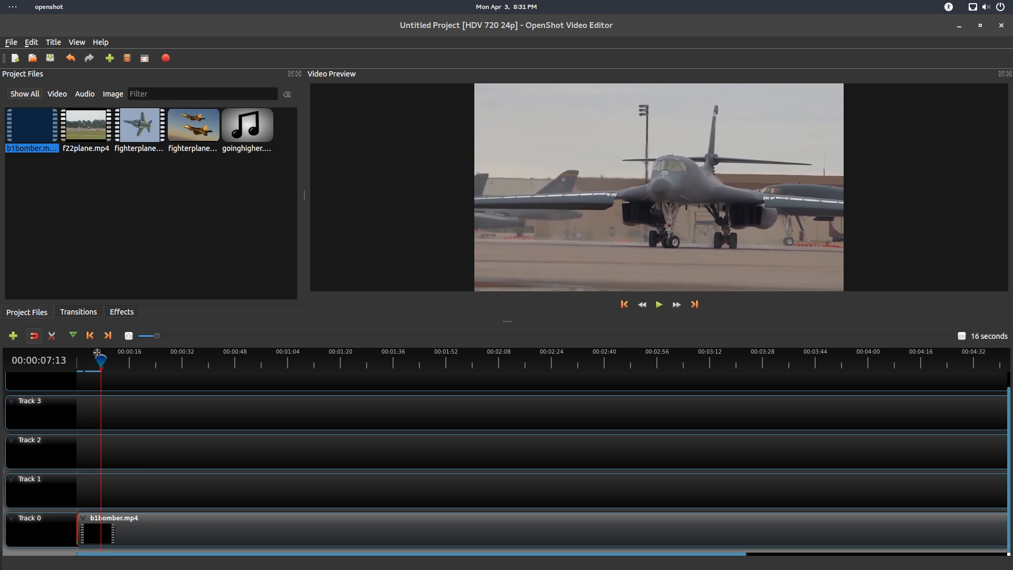
- Replay the opening seconds of the b1bomber.mp4 clip from the start to examine where the black section ends
{"action": "left_click_drag", "start_coordinate": [97, 353], "coordinate": [44, 372]}
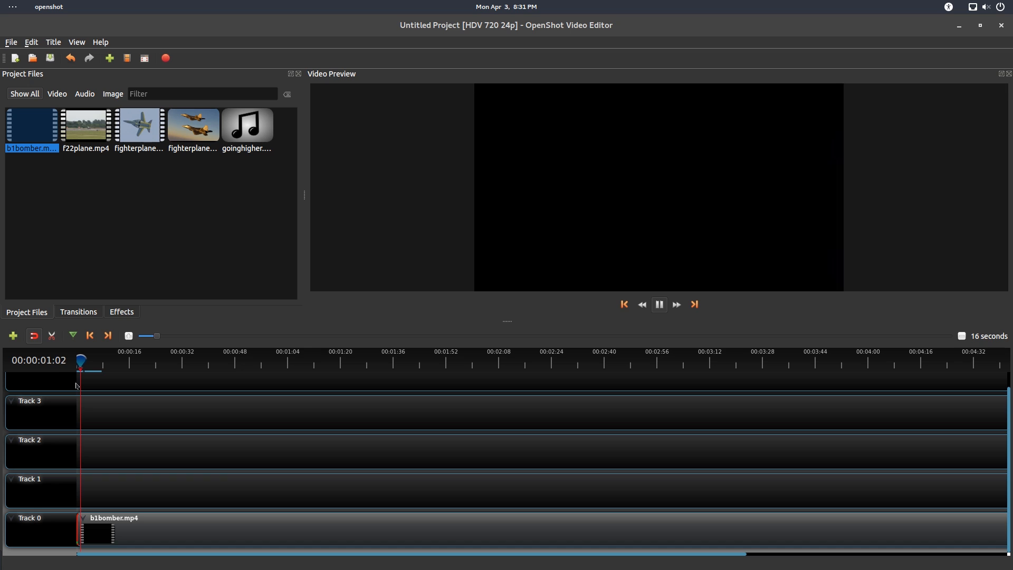
{"action": "key", "text": "space"}
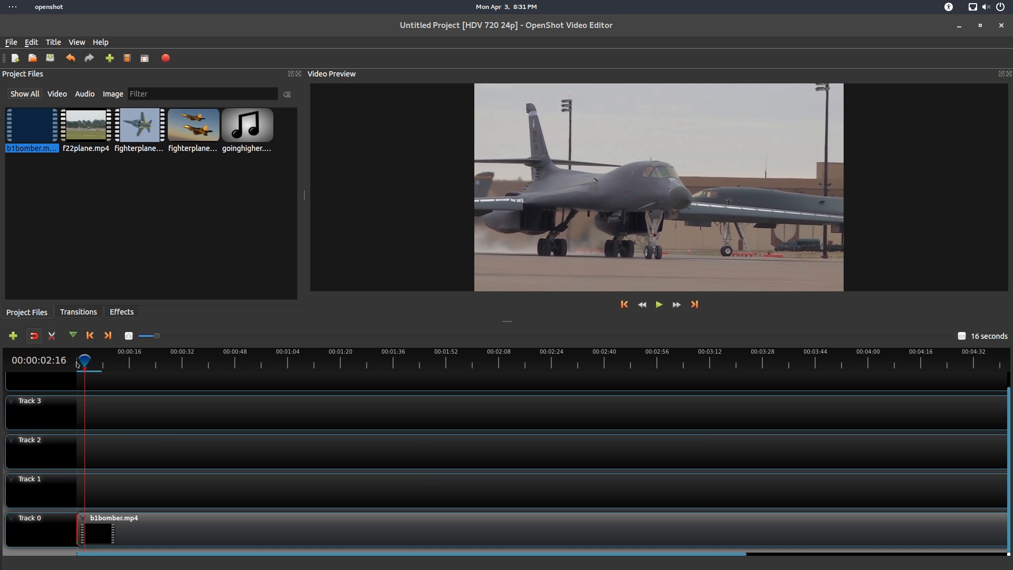
{"action": "left_click_drag", "start_coordinate": [74, 356], "coordinate": [69, 362]}
{"action": "key", "text": "space"}
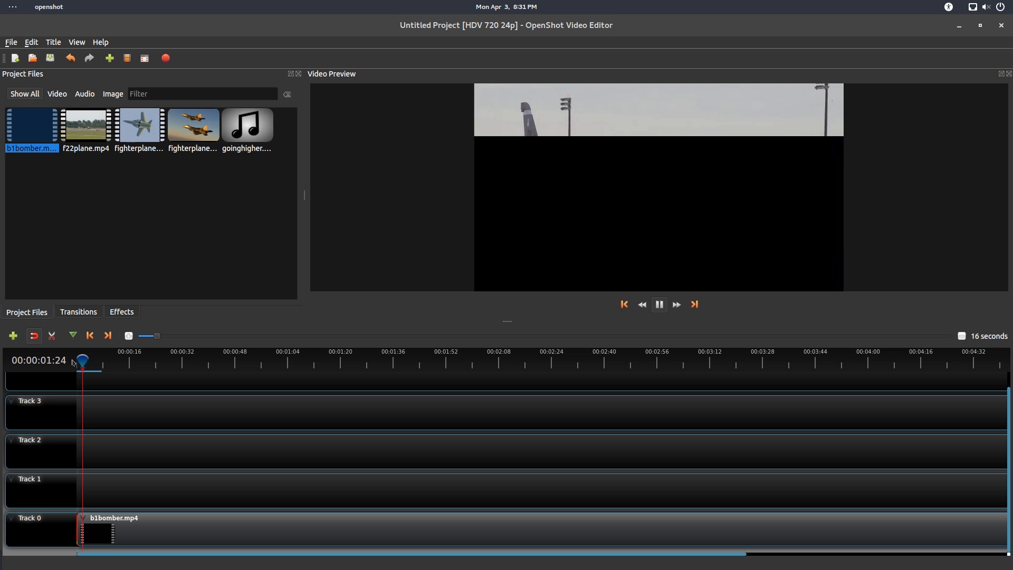
{"action": "key", "text": "space"}
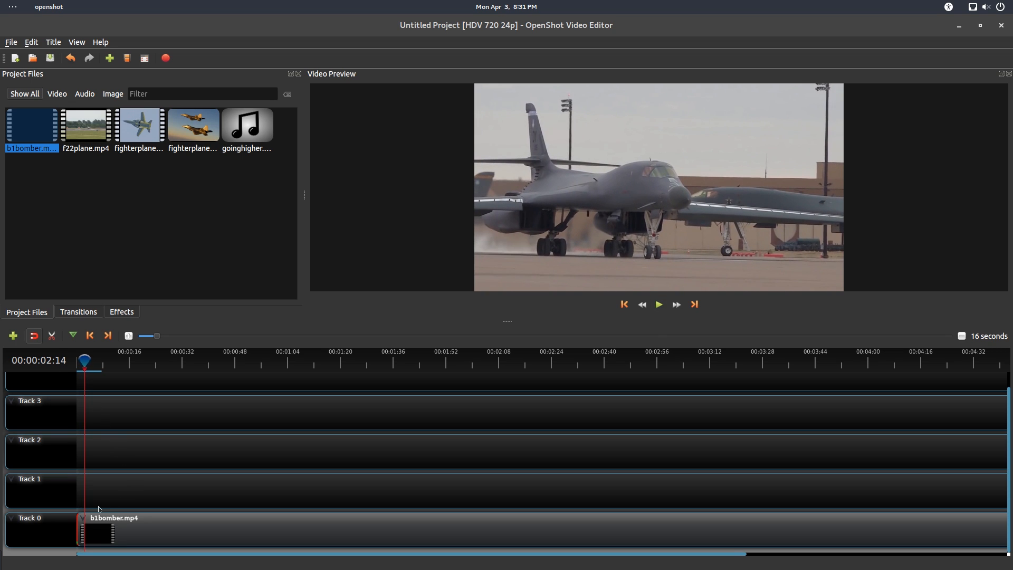
- Zoom the timeline scale to 1 second and place the playhead at 00:00:01:25, just after the clip's black opening
{"action": "scroll", "coordinate": [99, 507], "scroll_direction": "up", "scroll_amount": 1}
{"action": "scroll", "coordinate": [92, 522], "scroll_direction": "up", "scroll_amount": 5}
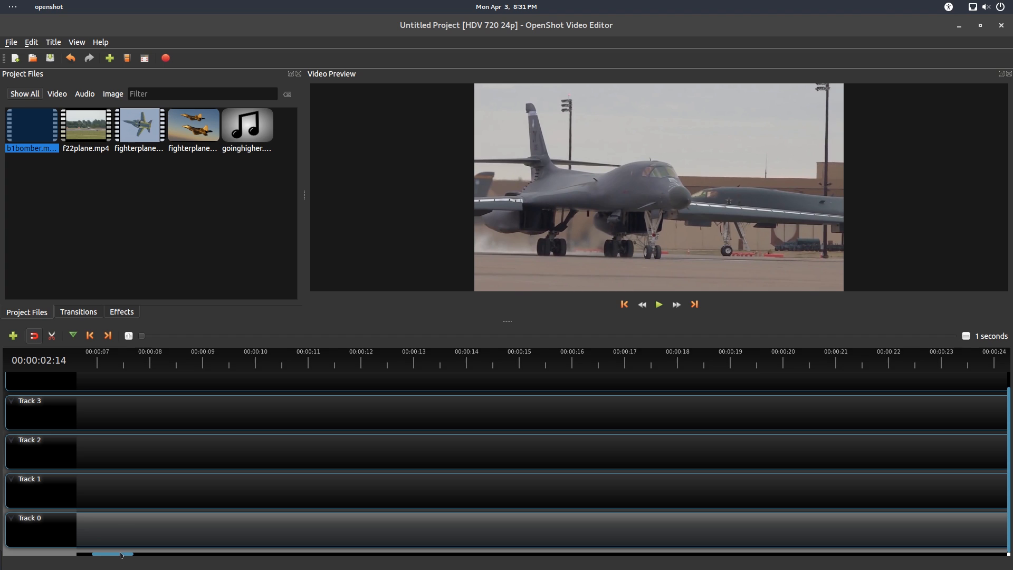
{"action": "left_click_drag", "start_coordinate": [120, 554], "coordinate": [101, 555]}
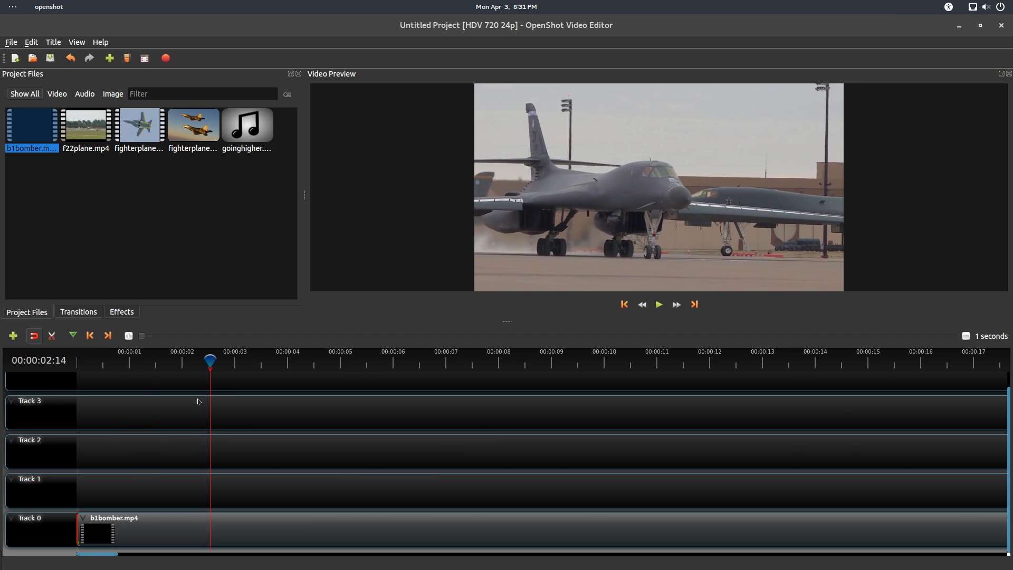
{"action": "left_click", "coordinate": [202, 364]}
{"action": "scroll", "coordinate": [212, 458], "scroll_direction": "right", "scroll_amount": 5}
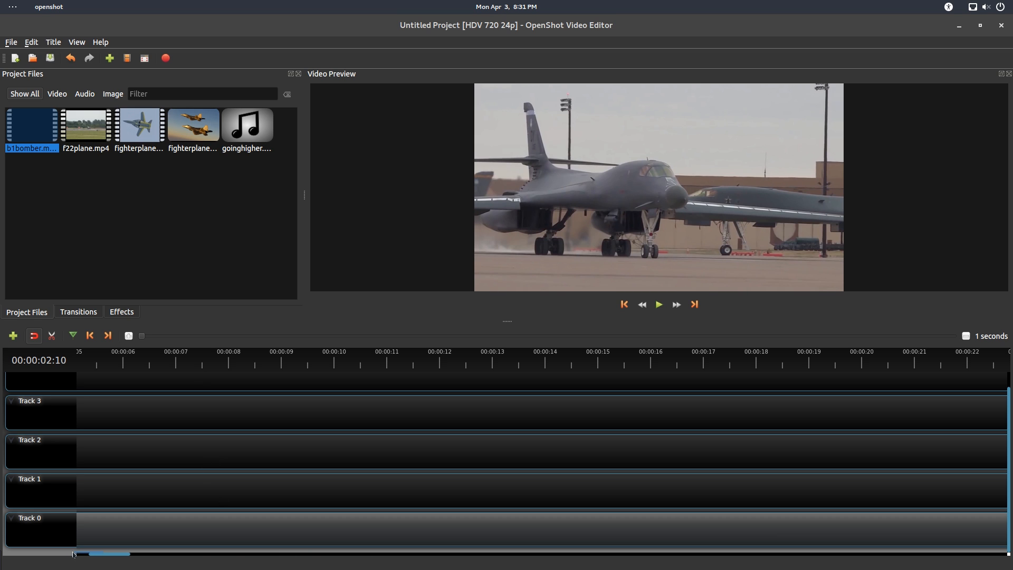
{"action": "left_click_drag", "start_coordinate": [93, 554], "coordinate": [82, 554]}
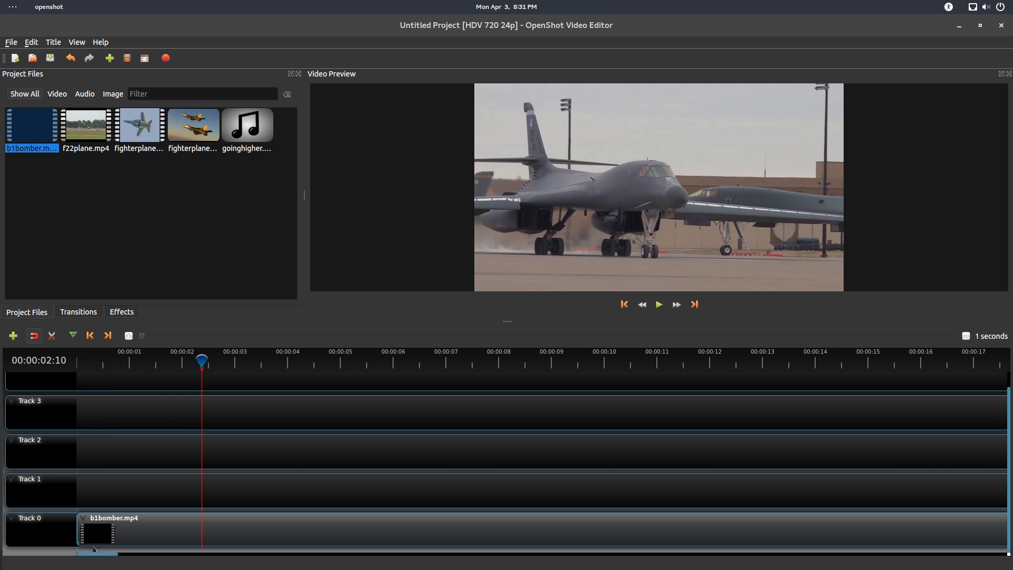
{"action": "left_click", "coordinate": [190, 358]}
{"action": "left_click_drag", "start_coordinate": [188, 357], "coordinate": [176, 360]}
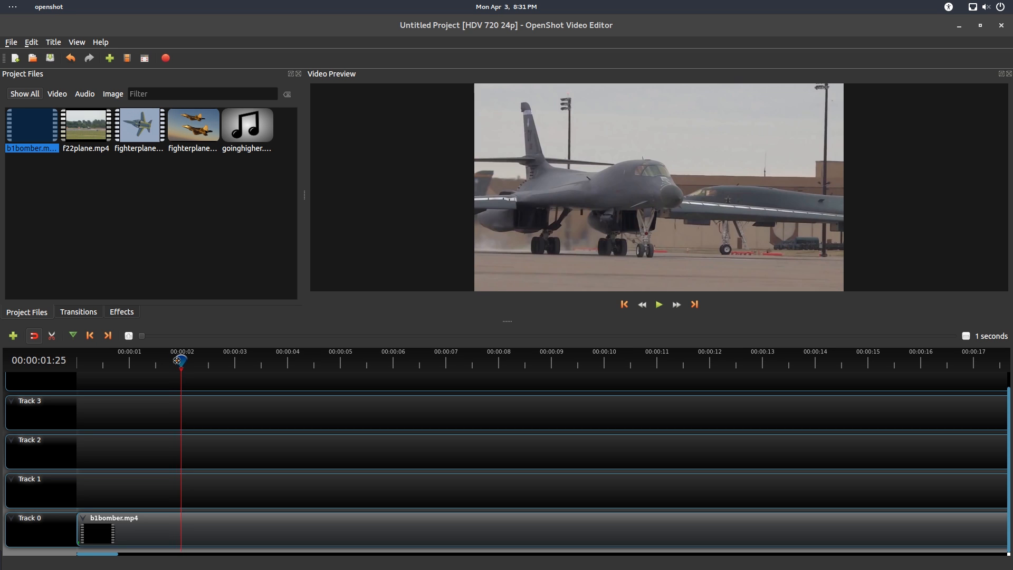
- Split the b1bomber.mp4 clip on Track 0 at the playhead with the Razor tool, and turn the tool off
{"action": "left_click", "coordinate": [51, 337]}
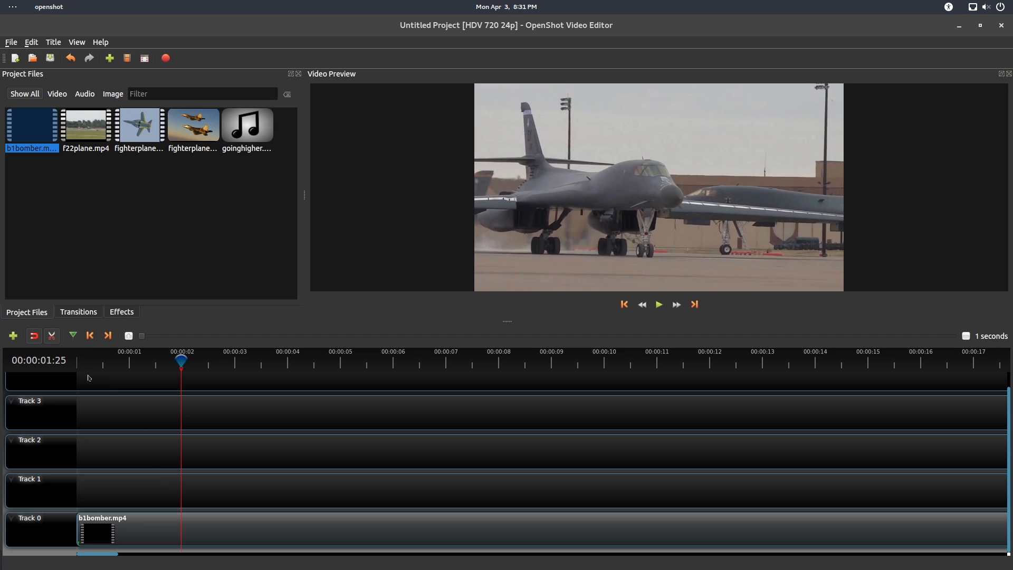
{"action": "left_click", "coordinate": [181, 520]}
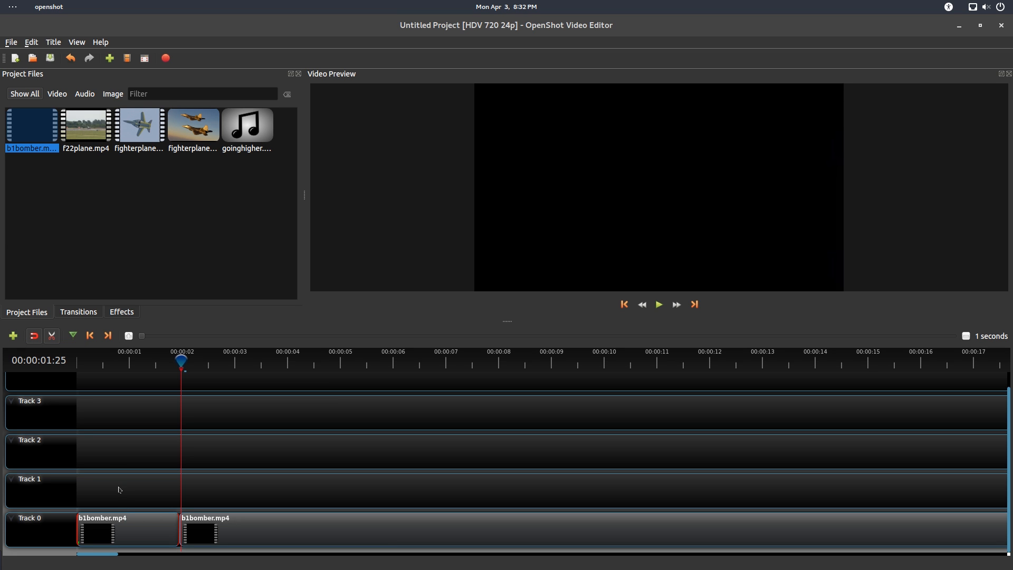
{"action": "left_click", "coordinate": [50, 338]}
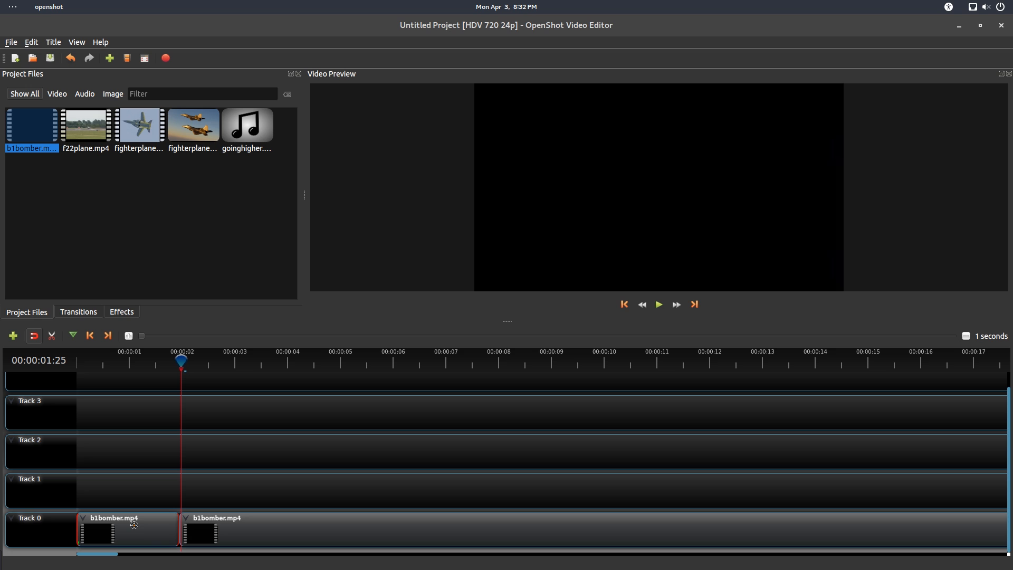
- Delete the short opening piece of b1bomber.mp4 and move the remaining clip to the start of Track 0
{"action": "left_click", "coordinate": [220, 522]}
{"action": "left_click", "coordinate": [133, 527]}
{"action": "key", "text": "Delete"}
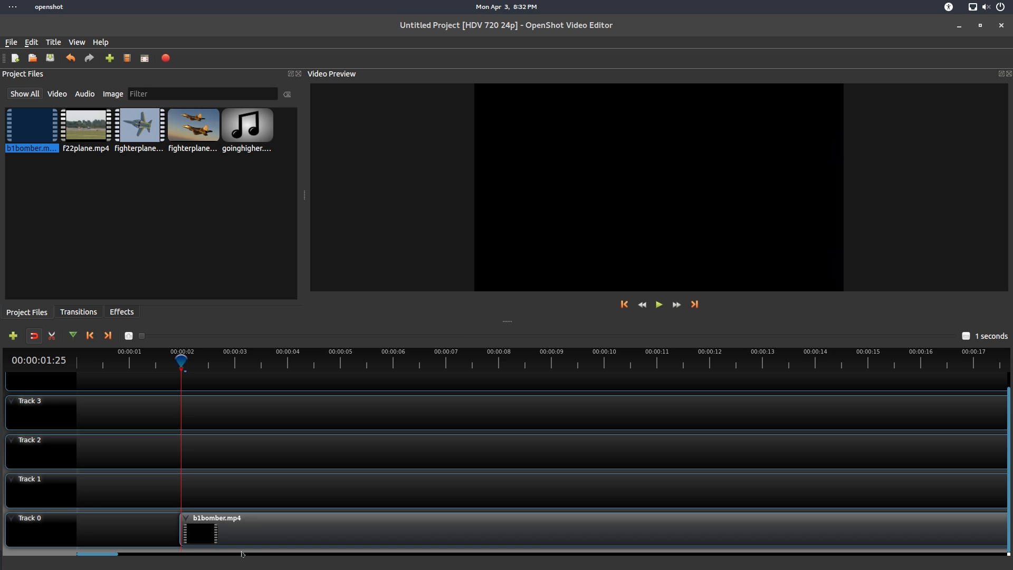
{"action": "left_click_drag", "start_coordinate": [229, 528], "coordinate": [128, 530]}
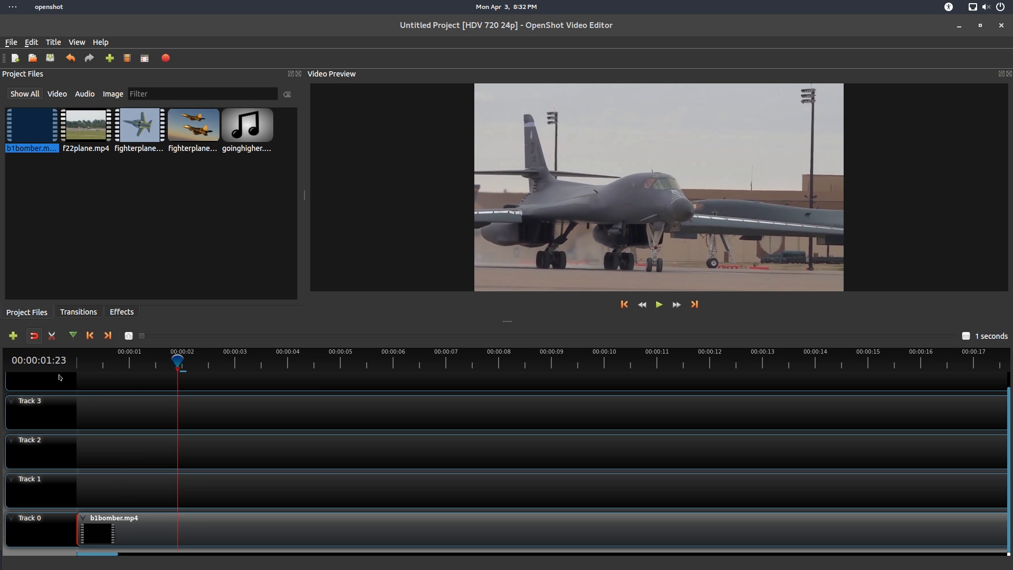
- Play the trimmed b1bomber.mp4 clip from the start of the timeline to check its new opening
{"action": "left_click_drag", "start_coordinate": [174, 356], "coordinate": [66, 370]}
{"action": "key", "text": "space"}
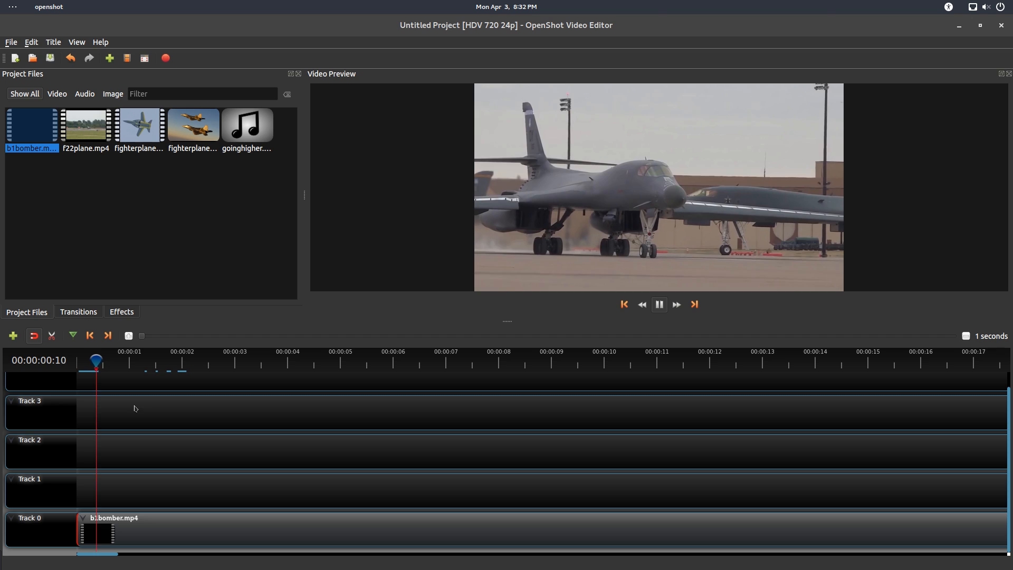
{"action": "key", "text": "space"}
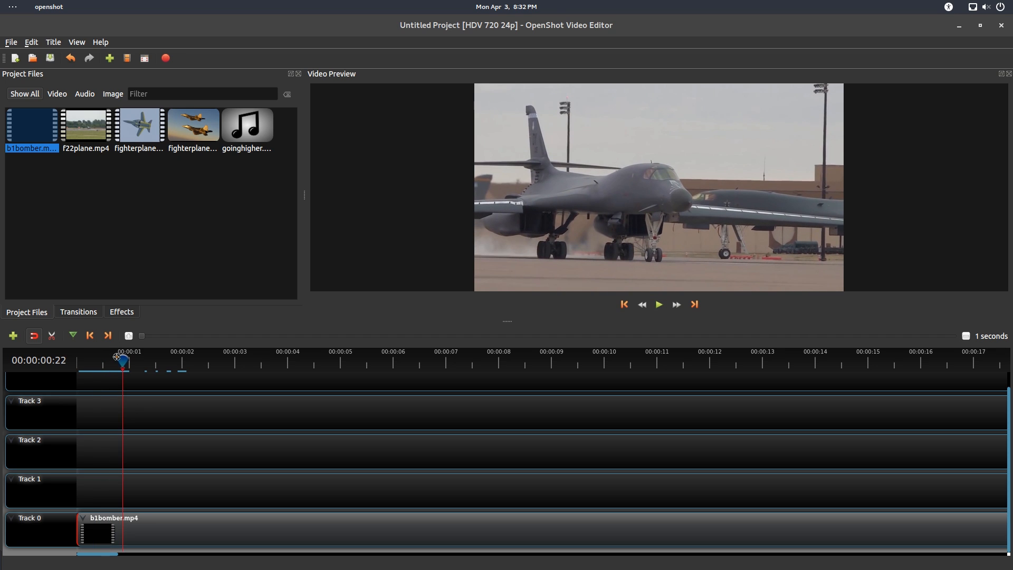
{"action": "left_click", "coordinate": [114, 358]}
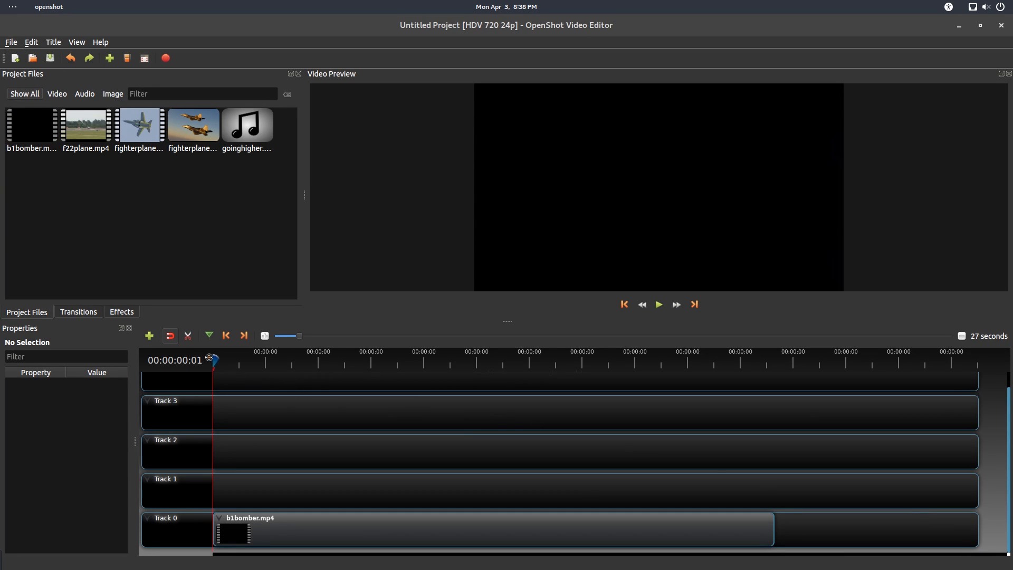
- Place f22plane.mp4 on Track 1 overlapping the end of b1bomber.mp4, preview the overlap, and set the playhead just before it at 00:04:34:09
{"action": "left_click_drag", "start_coordinate": [209, 357], "coordinate": [239, 360]}
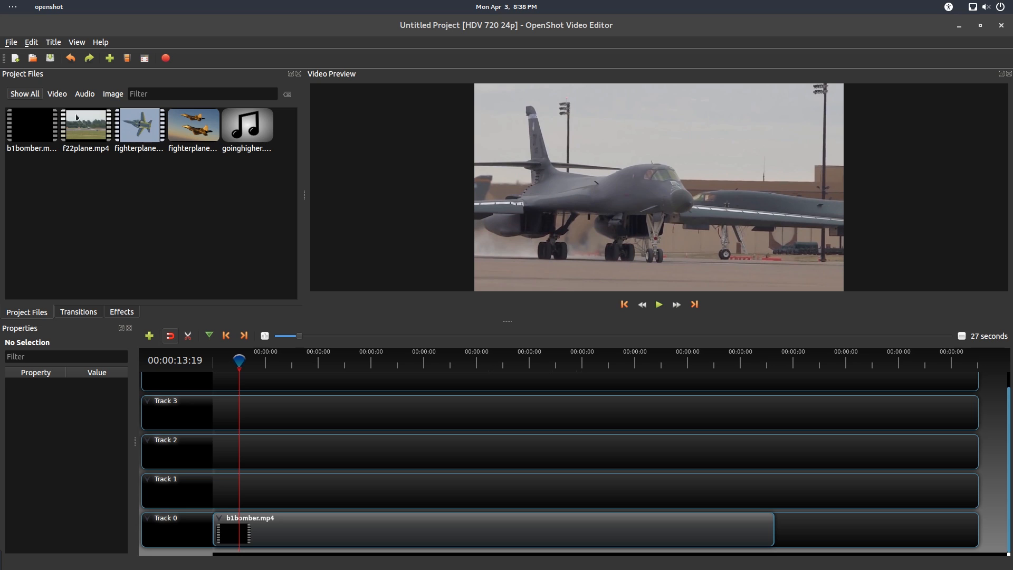
{"action": "left_click_drag", "start_coordinate": [66, 118], "coordinate": [757, 489]}
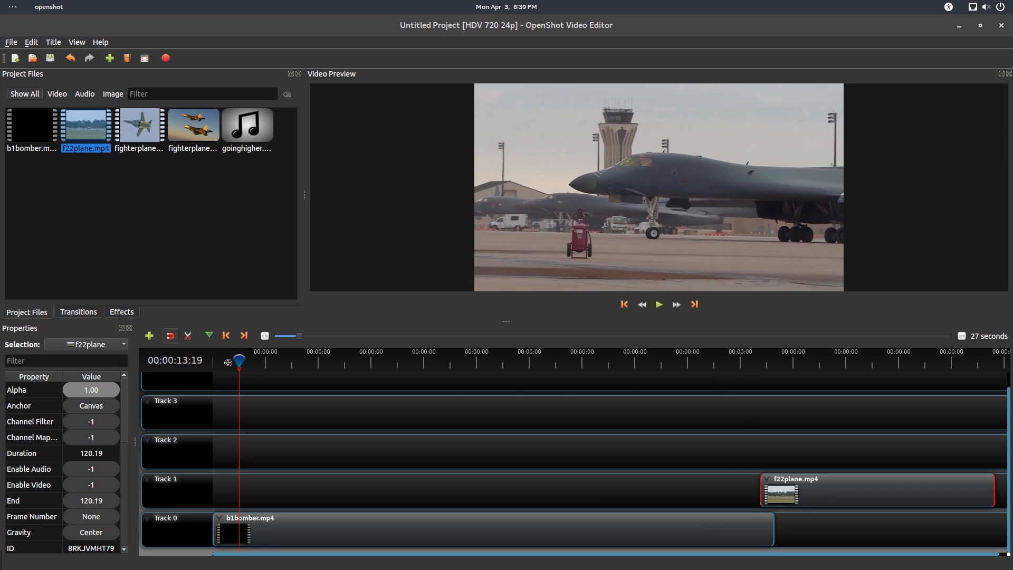
{"action": "left_click_drag", "start_coordinate": [237, 361], "coordinate": [317, 361]}
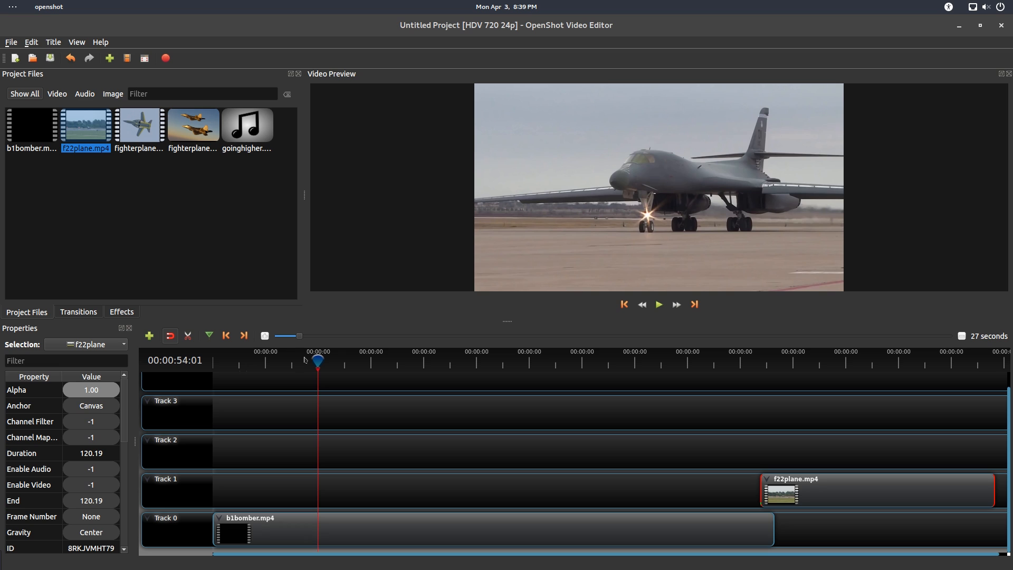
{"action": "left_click_drag", "start_coordinate": [310, 352], "coordinate": [435, 362]}
{"action": "left_click", "coordinate": [745, 364]}
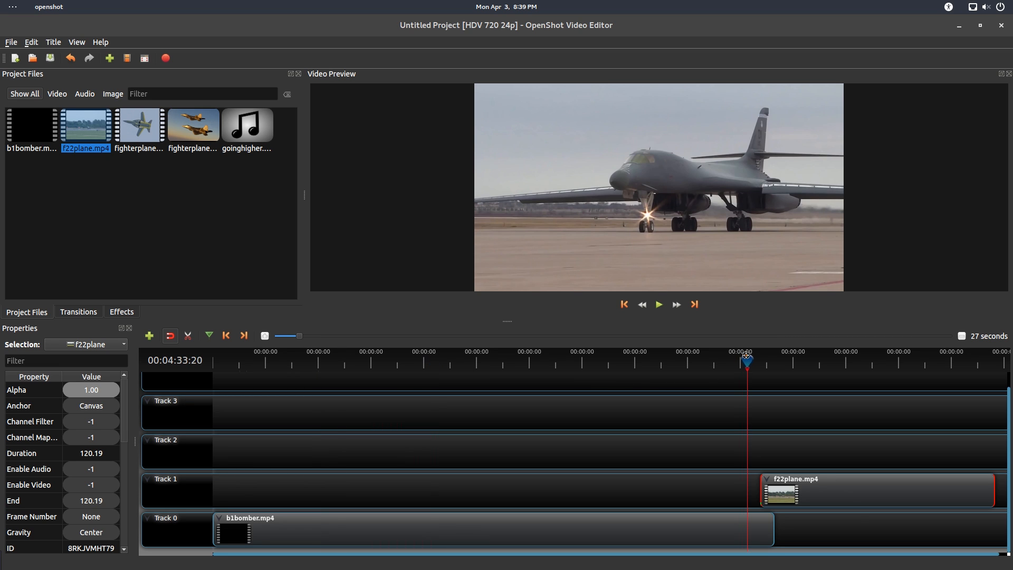
{"action": "key", "text": "space"}
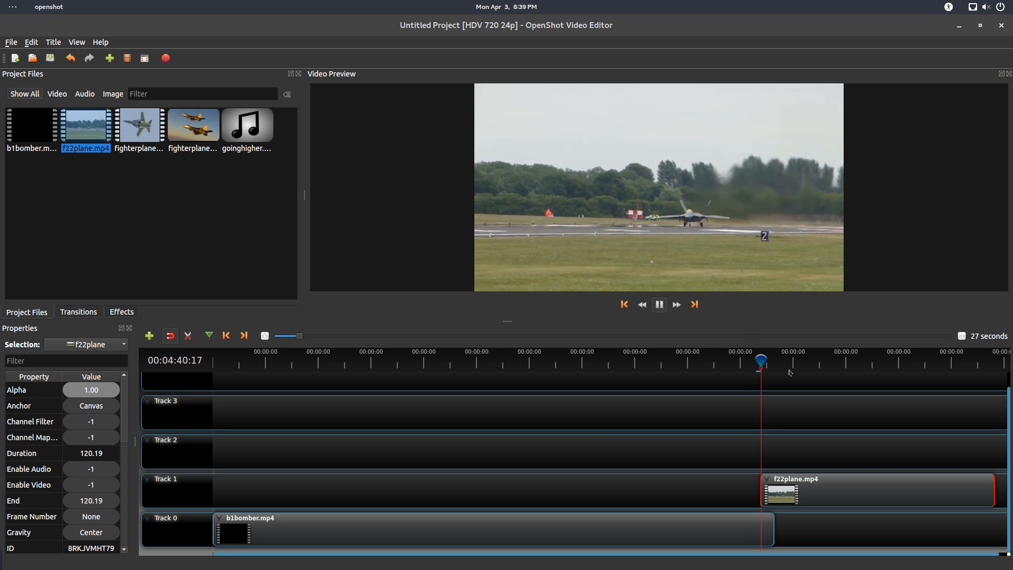
{"action": "key", "text": "space"}
{"action": "left_click_drag", "start_coordinate": [759, 498], "coordinate": [746, 486]}
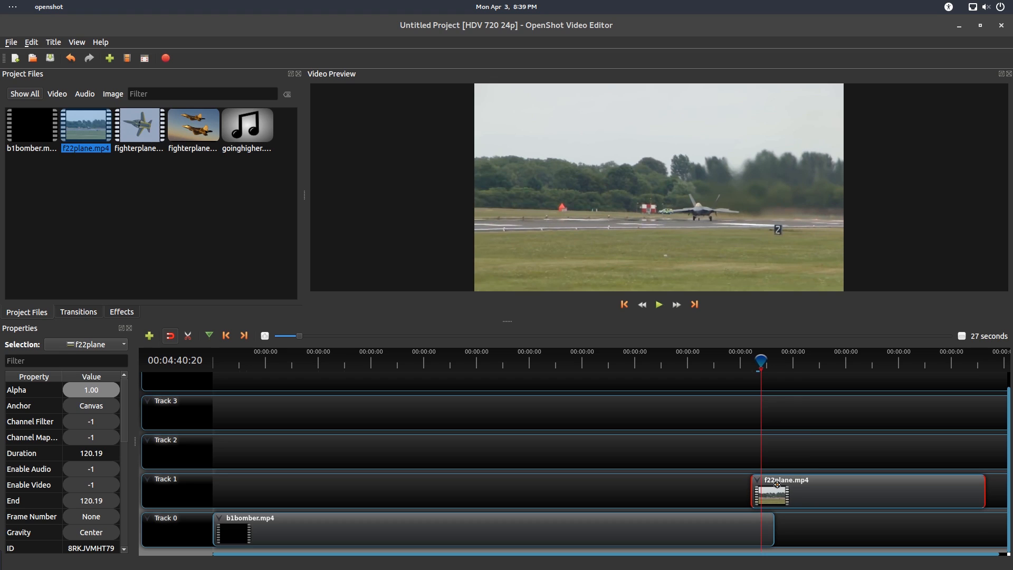
{"action": "left_click_drag", "start_coordinate": [754, 355], "coordinate": [748, 359]}
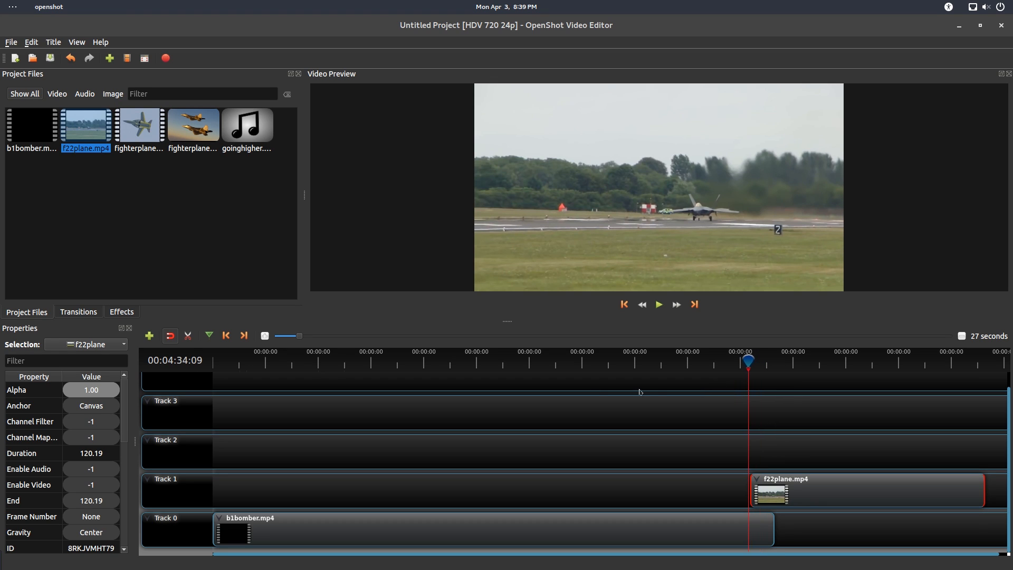
- Add a Fade transition at the start of f22plane.mp4 and resize it to about 12.43 seconds to cover the overlap with b1bomber.mp4
{"action": "left_click", "coordinate": [69, 312]}
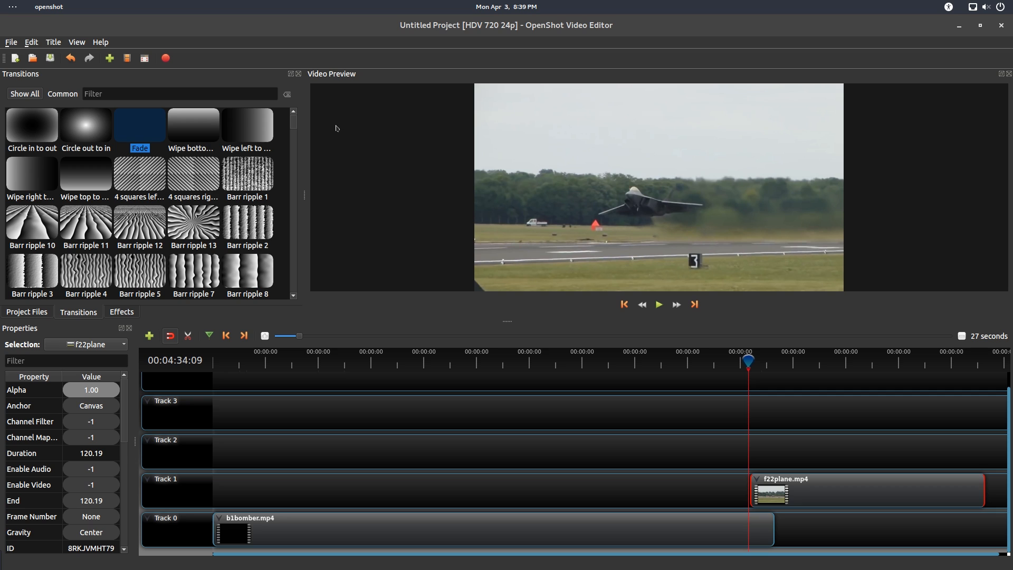
{"action": "mouse_move", "coordinate": [297, 123]}
{"action": "left_mouse_down"}
{"action": "mouse_move", "coordinate": [298, 285]}
{"action": "mouse_move", "coordinate": [283, 116]}
{"action": "left_mouse_up"}
{"action": "left_click", "coordinate": [96, 125]}
{"action": "left_click", "coordinate": [125, 133]}
{"action": "left_click_drag", "start_coordinate": [133, 126], "coordinate": [747, 489]}
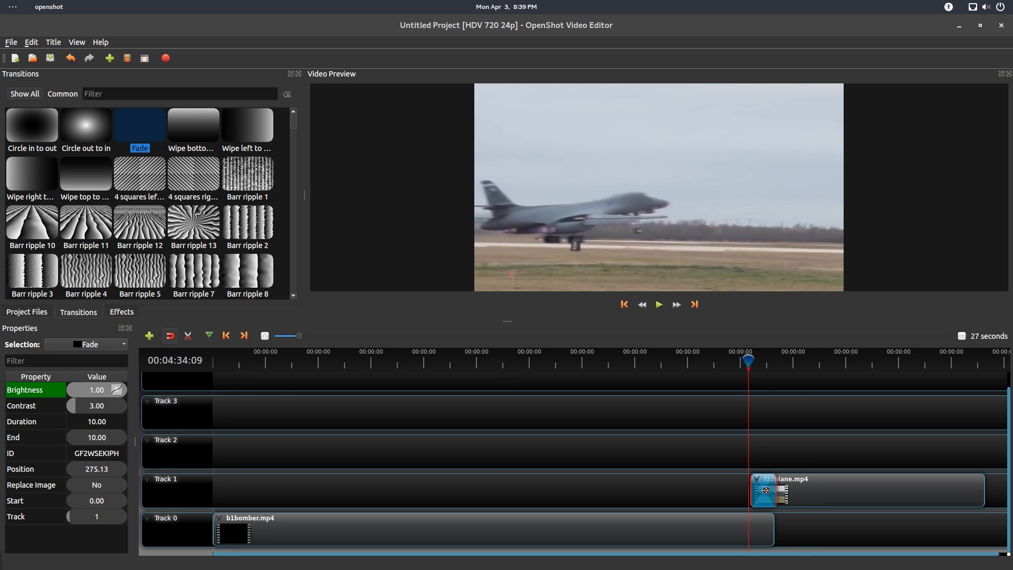
{"action": "left_click_drag", "start_coordinate": [769, 489], "coordinate": [816, 503]}
- Play the fade from b1bomber.mp4 into f22plane.mp4 and return the playhead to just before the overlap
{"action": "key", "text": "space"}
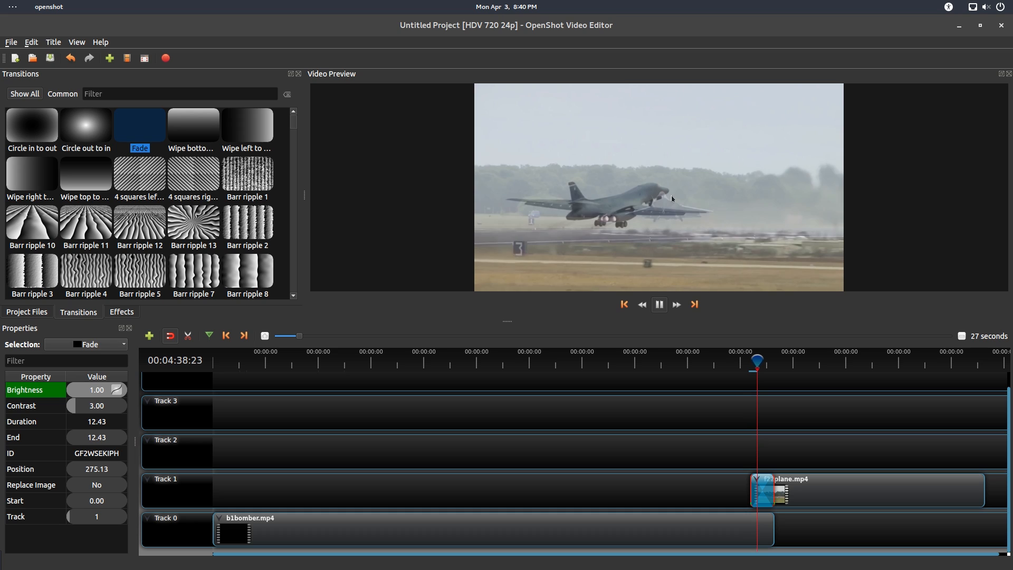
{"action": "key", "text": "space"}
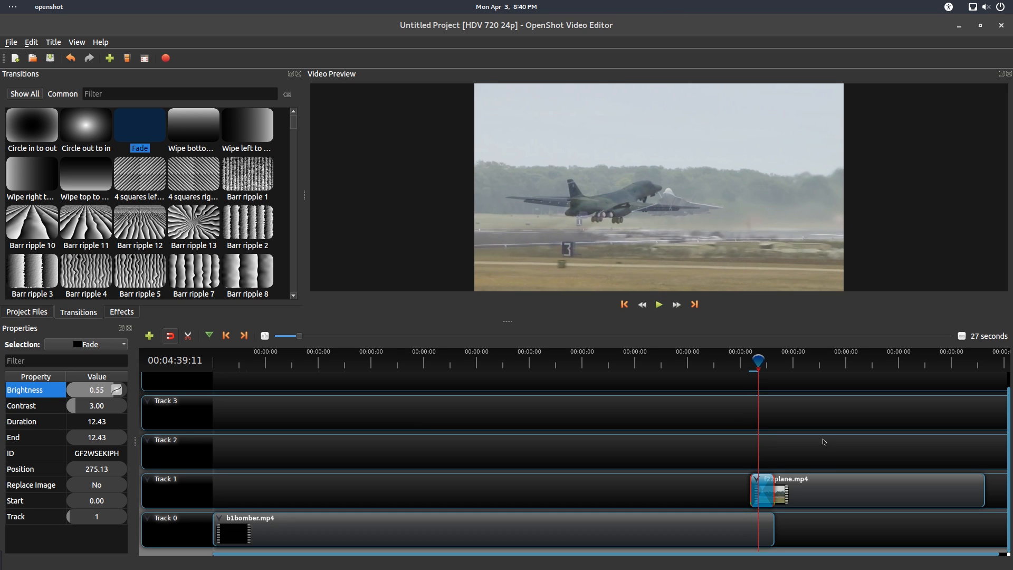
{"action": "left_click", "coordinate": [769, 387]}
{"action": "left_click_drag", "start_coordinate": [757, 361], "coordinate": [750, 360]}
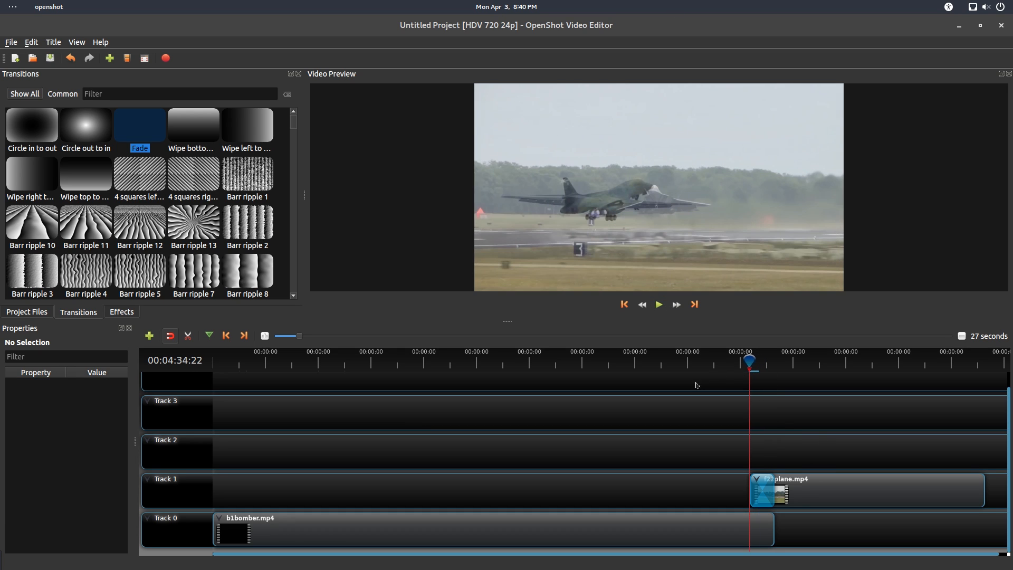
- Split b1bomber.mp4 on Track 0 at 00:03:14:04 and delete the piece after the cut
{"action": "left_click", "coordinate": [592, 362]}
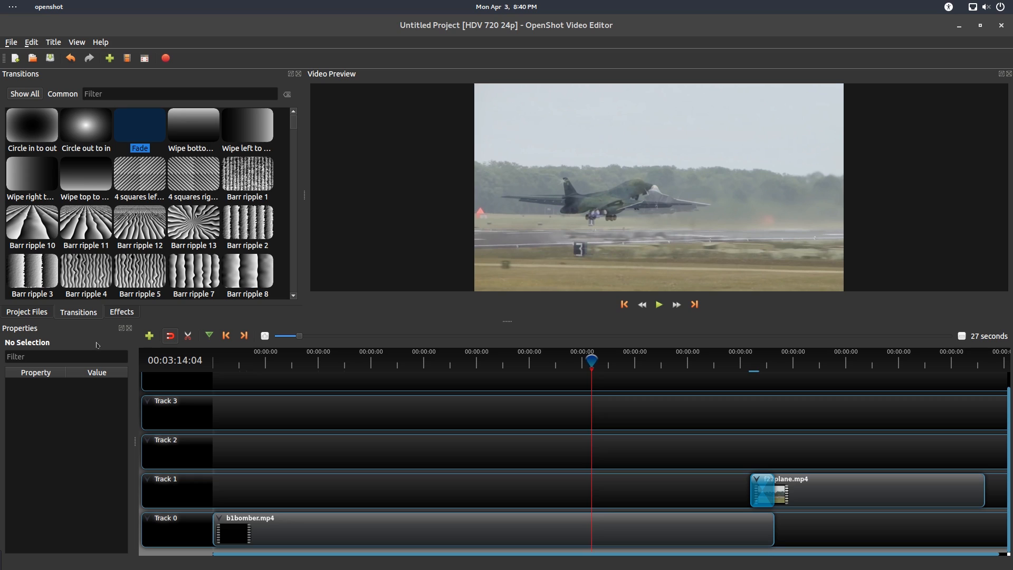
{"action": "left_click", "coordinate": [17, 311]}
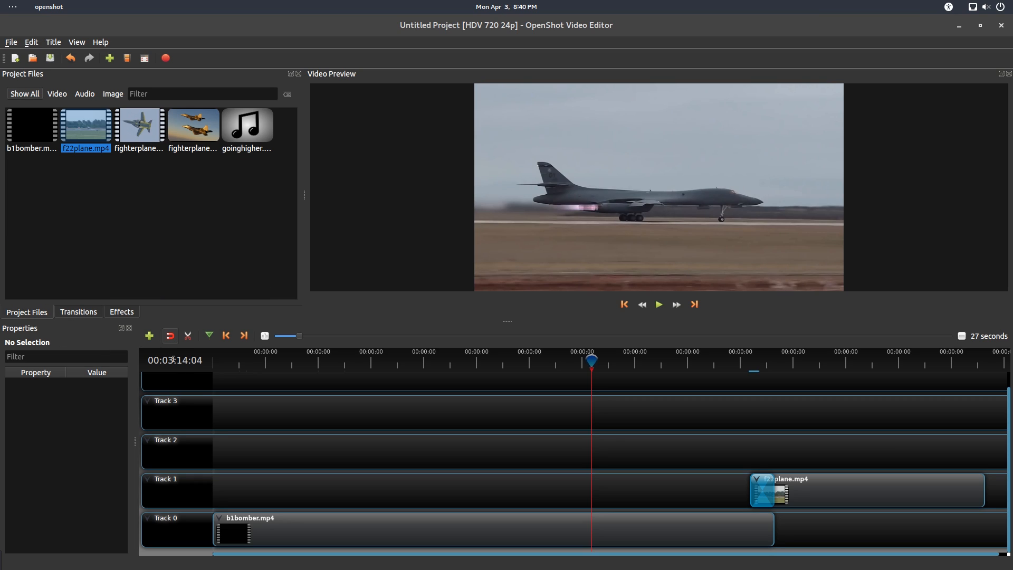
{"action": "left_click", "coordinate": [591, 528]}
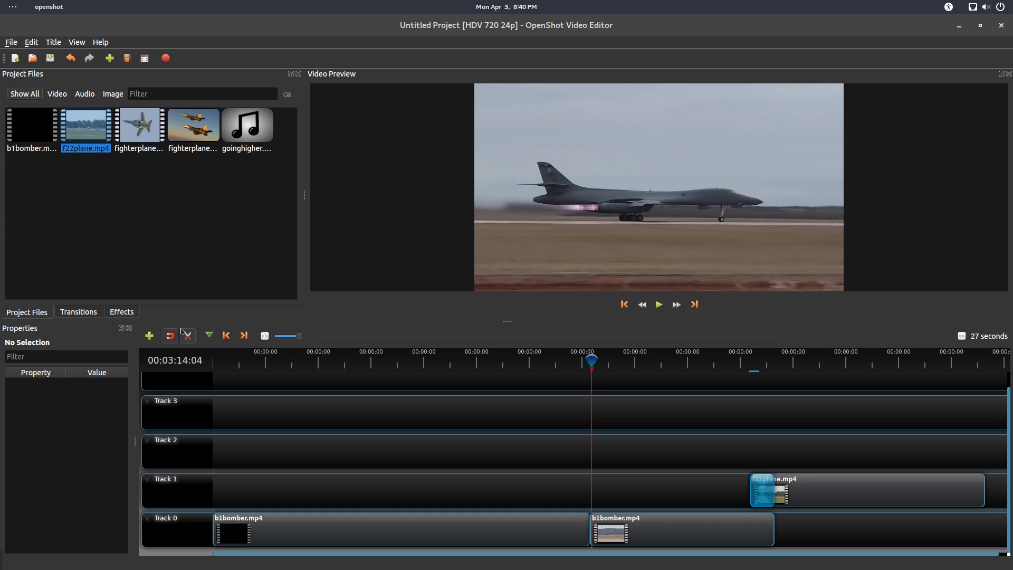
{"action": "left_click", "coordinate": [707, 533]}
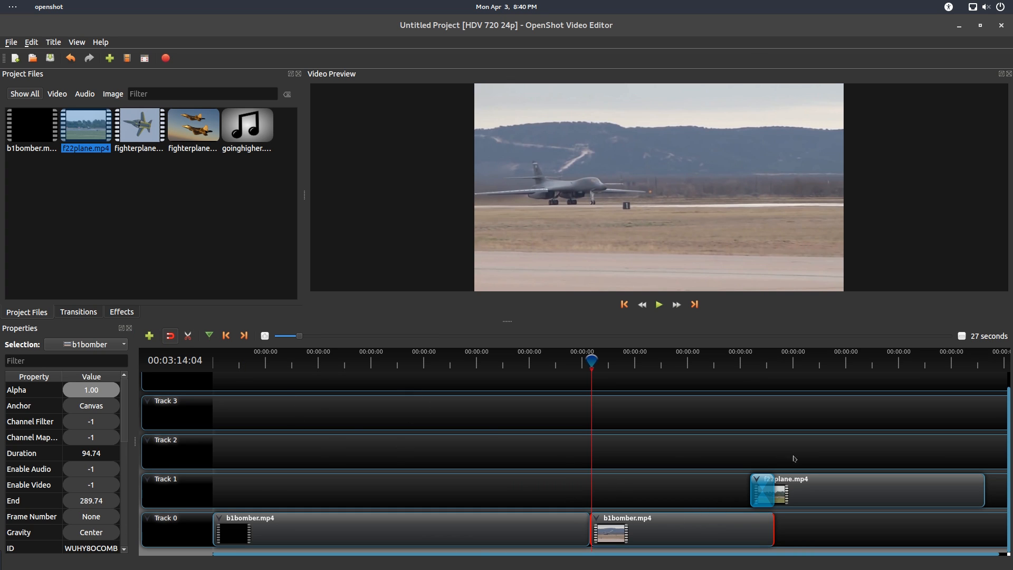
{"action": "key", "text": "Delete"}
- Move f22plane.mp4 together with its Fade transition earlier on Track 1 so they overlap the new end of b1bomber.mp4
{"action": "left_click_drag", "start_coordinate": [754, 429], "coordinate": [897, 536]}
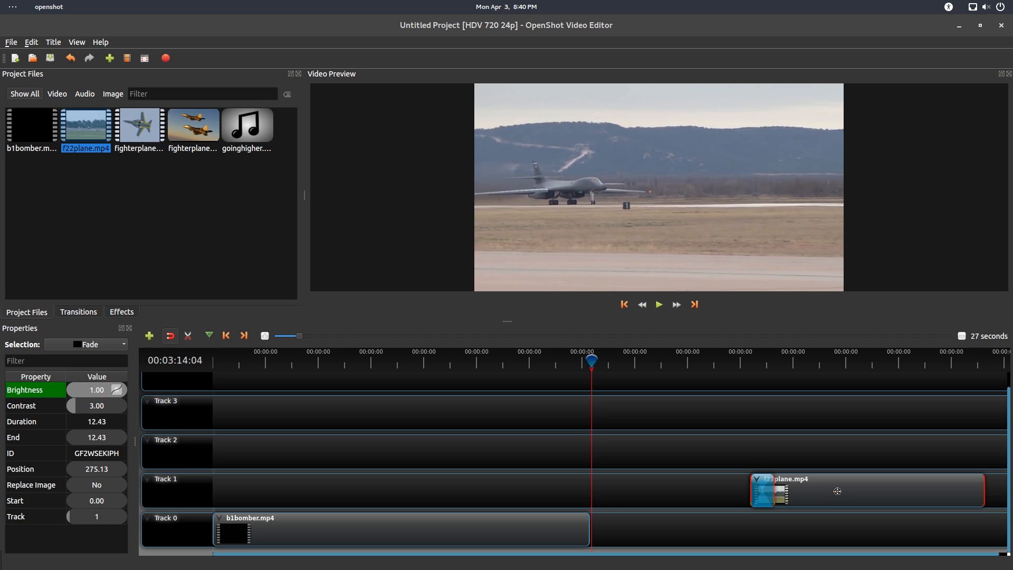
{"action": "left_click_drag", "start_coordinate": [837, 496], "coordinate": [644, 491]}
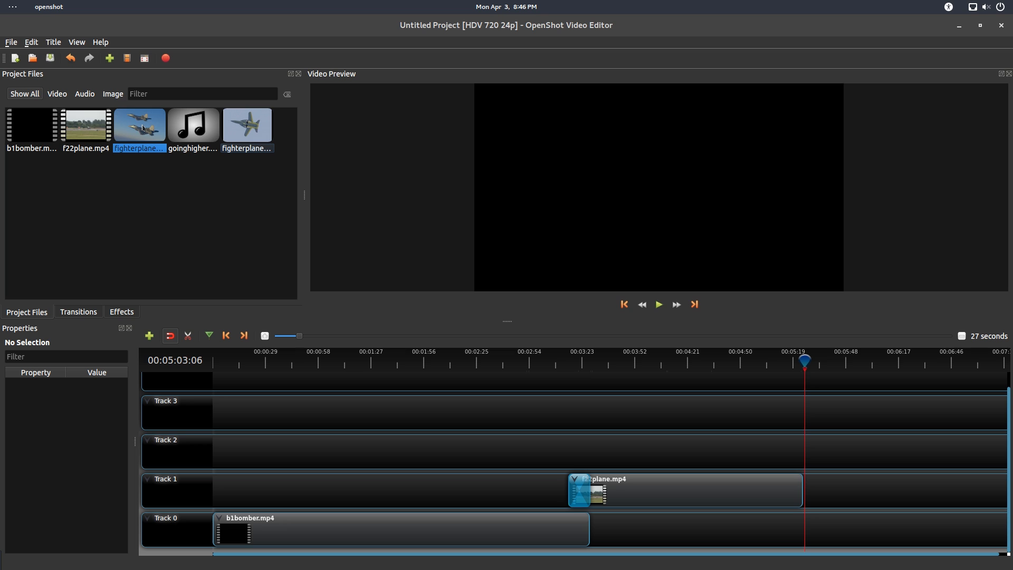
- Add the fighterplane2 image to Track 2 where f22plane.mp4 ends and extend it to about 34.84 seconds
{"action": "mouse_move", "coordinate": [237, 130]}
{"action": "left_mouse_down"}
{"action": "mouse_move", "coordinate": [167, 126]}
{"action": "mouse_move", "coordinate": [235, 129]}
{"action": "left_mouse_up"}
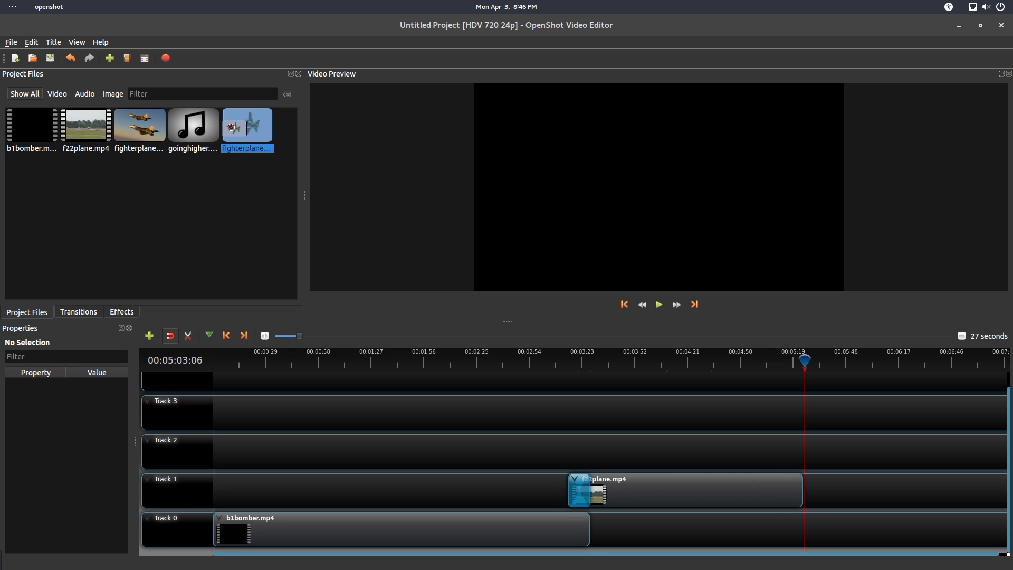
{"action": "left_click", "coordinate": [227, 199]}
{"action": "left_click_drag", "start_coordinate": [140, 126], "coordinate": [799, 441]}
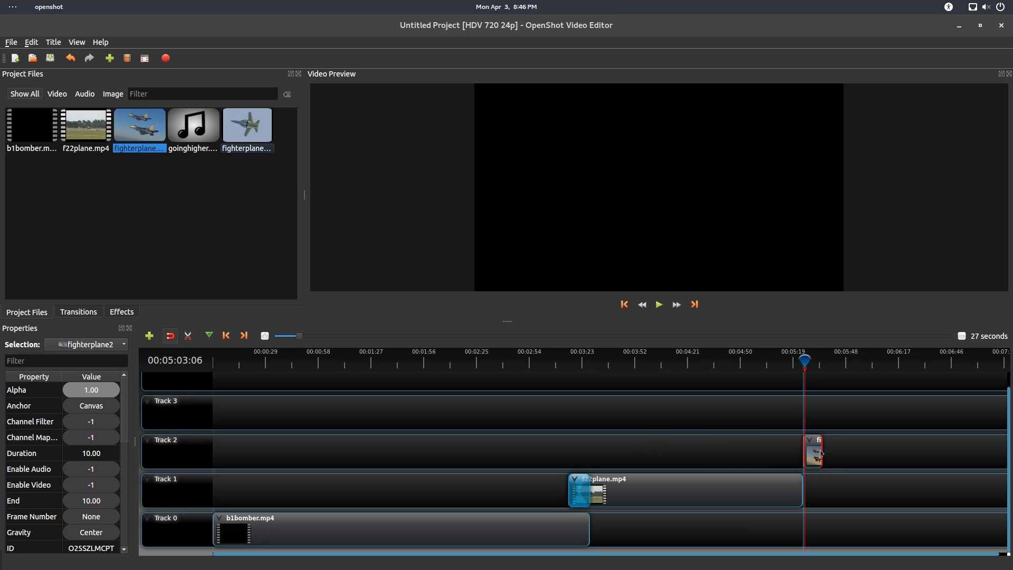
{"action": "left_click_drag", "start_coordinate": [962, 447], "coordinate": [864, 444]}
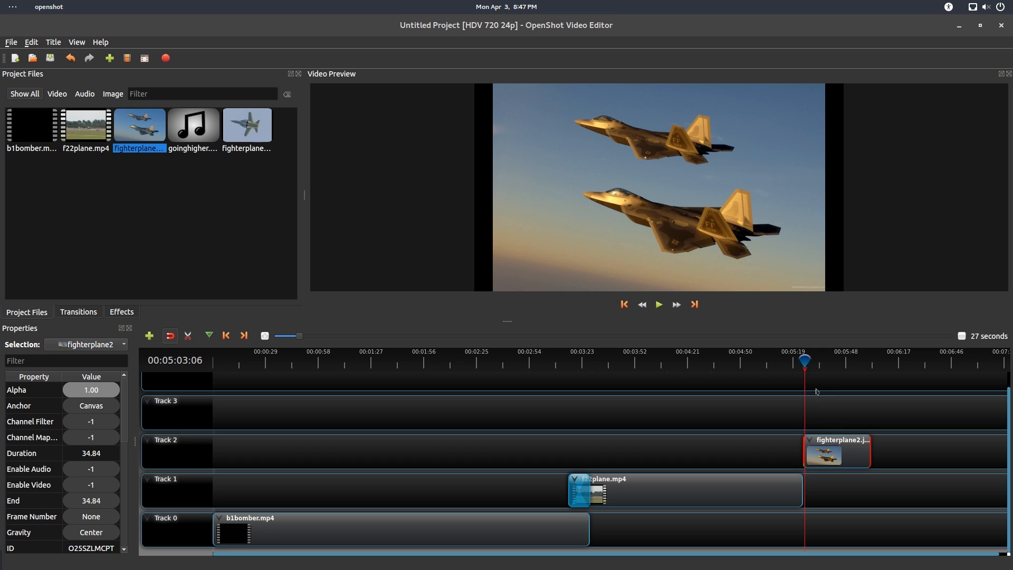
- Move the fighterplane2 image to Track 0, aligned with the end of f22plane.mp4, and shorten it to about 19.45 seconds
{"action": "left_click_drag", "start_coordinate": [802, 357], "coordinate": [842, 359]}
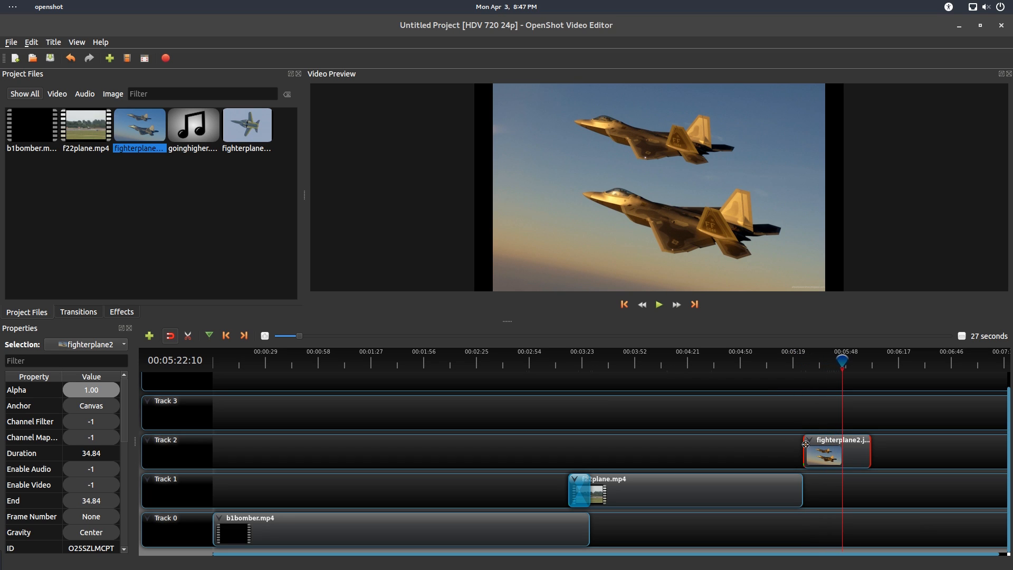
{"action": "left_click_drag", "start_coordinate": [803, 448], "coordinate": [830, 521]}
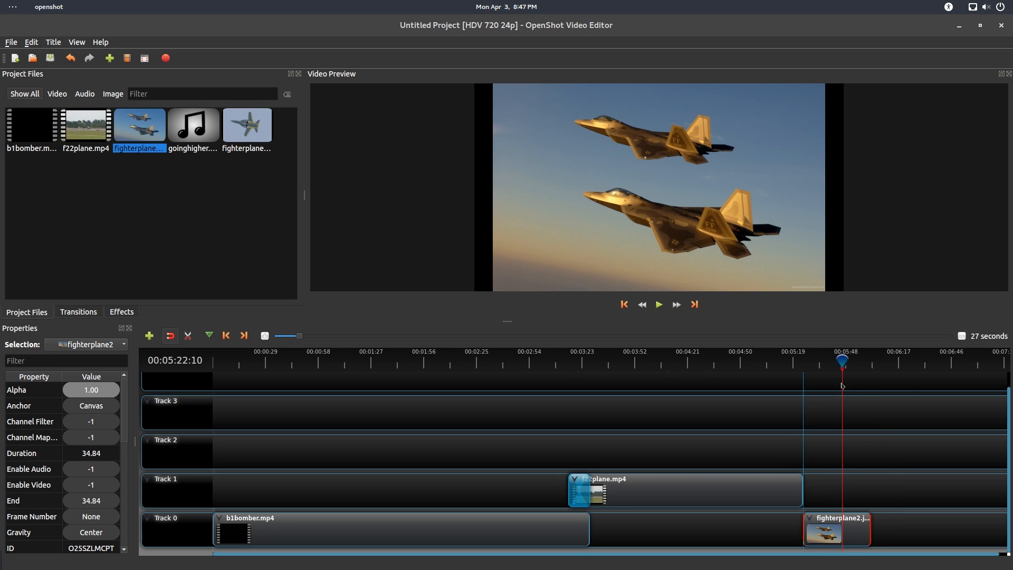
{"action": "left_click_drag", "start_coordinate": [839, 354], "coordinate": [804, 359]}
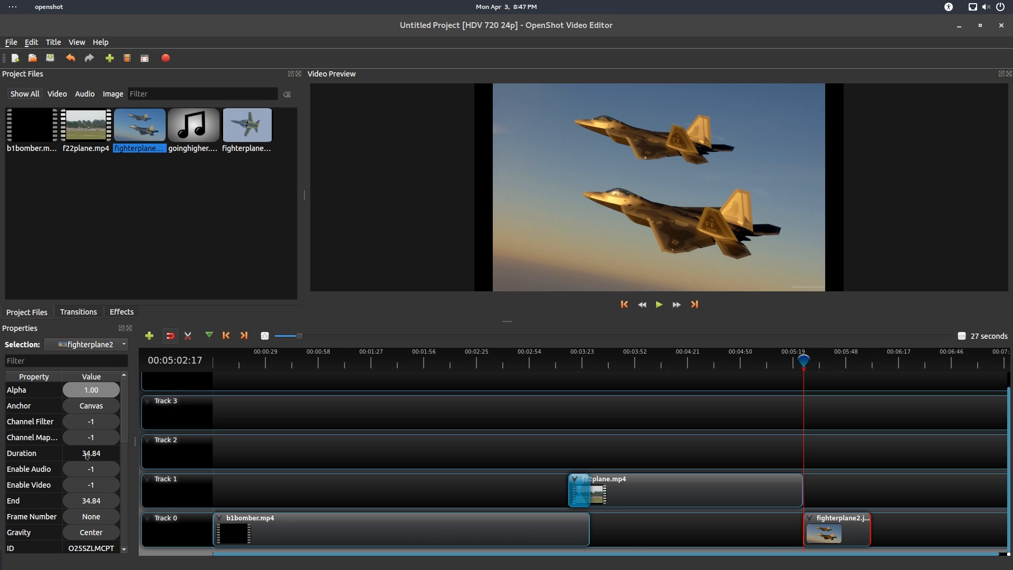
{"action": "right_click", "coordinate": [864, 537]}
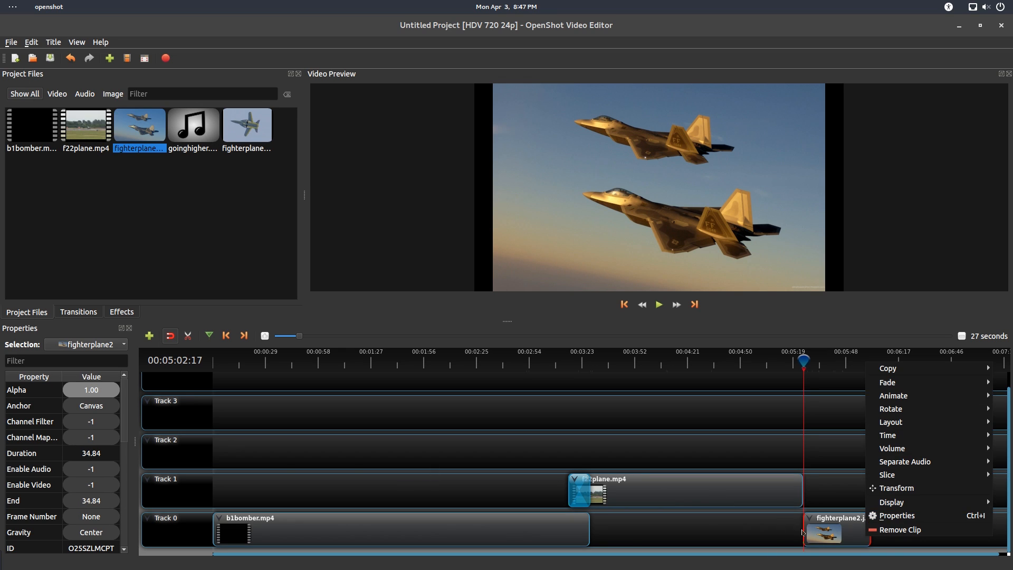
{"action": "left_click", "coordinate": [829, 524]}
{"action": "left_click_drag", "start_coordinate": [869, 528], "coordinate": [842, 535]}
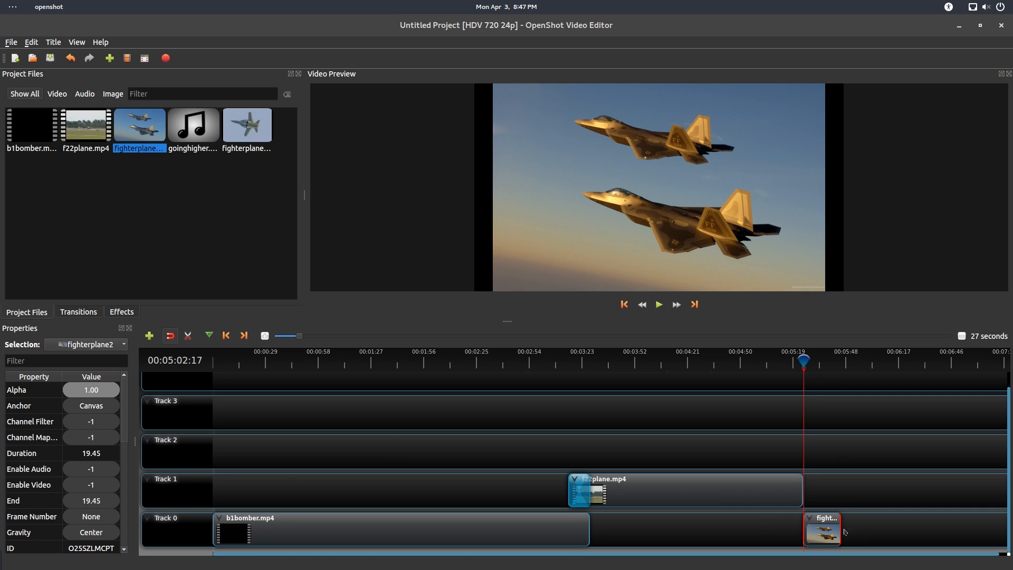
{"action": "left_click", "coordinate": [836, 459]}
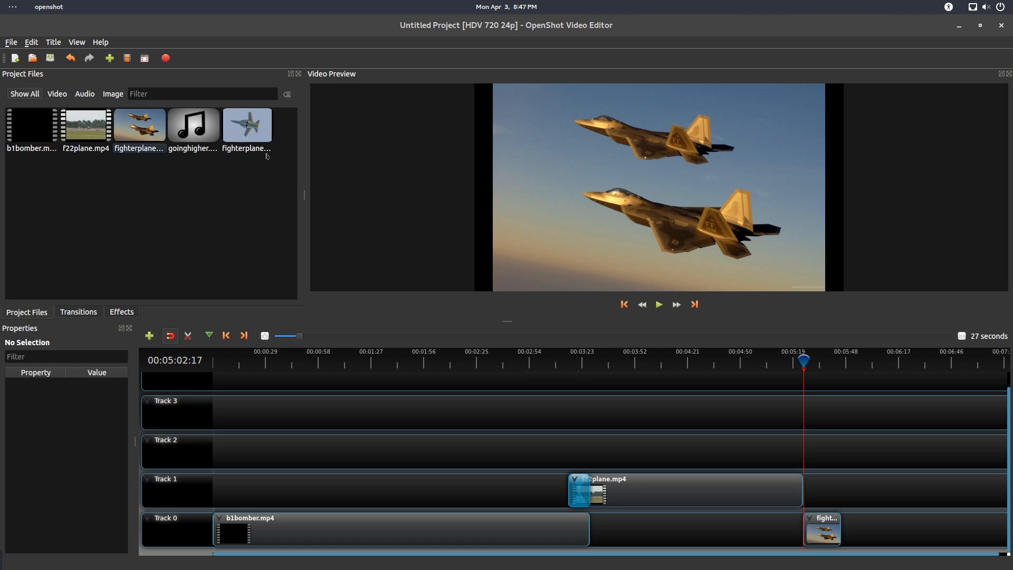
- Add the fighterplane1 image to Track 1, about 22.96 seconds long, overlapping fighterplane2's end, and put a 5.14-second Blinds in to out transition at its start
{"action": "left_click_drag", "start_coordinate": [241, 127], "coordinate": [877, 489]}
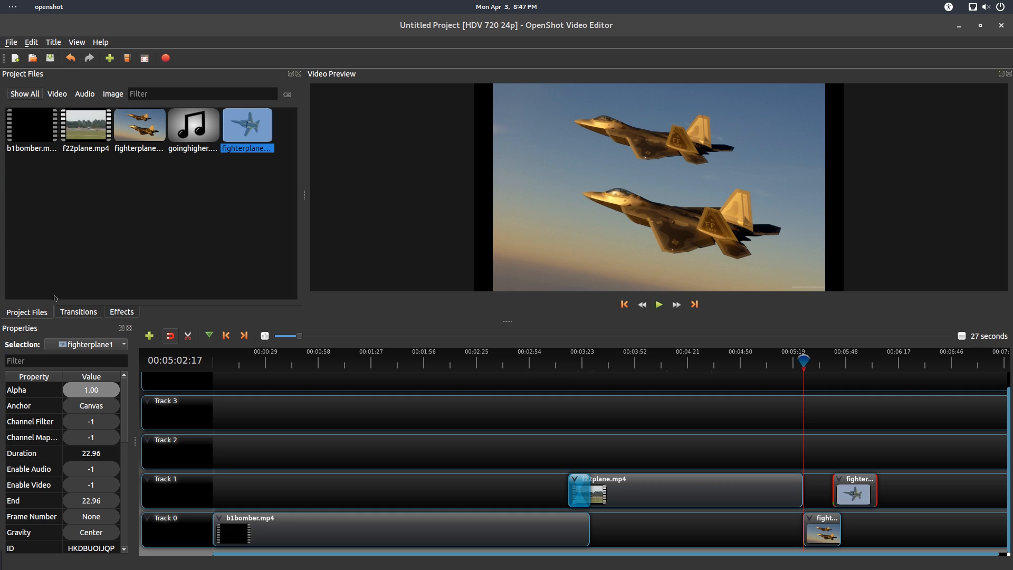
{"action": "left_click", "coordinate": [78, 311]}
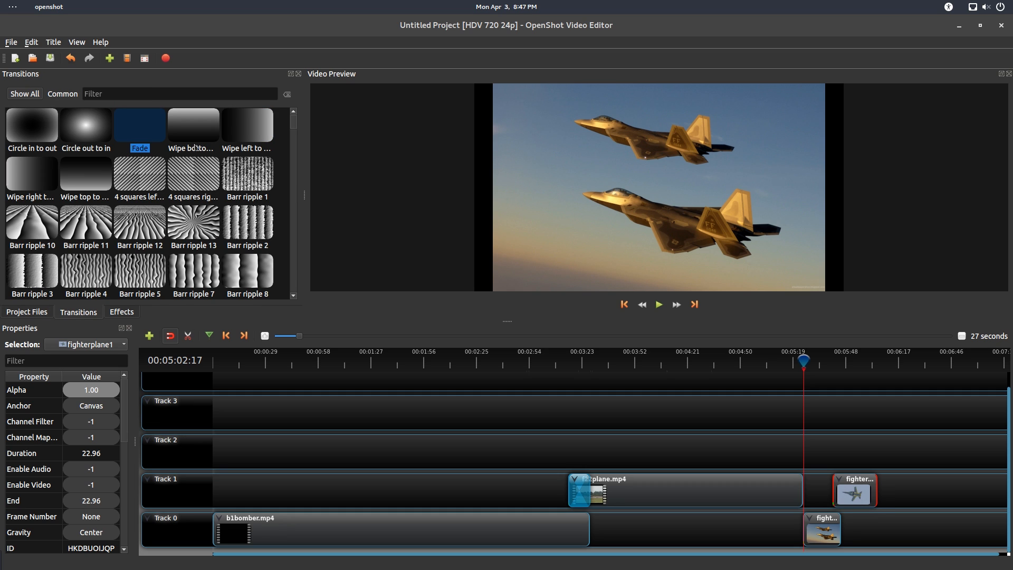
{"action": "scroll", "coordinate": [143, 247], "scroll_direction": "down", "scroll_amount": 3}
{"action": "left_click_drag", "start_coordinate": [136, 236], "coordinate": [843, 489]}
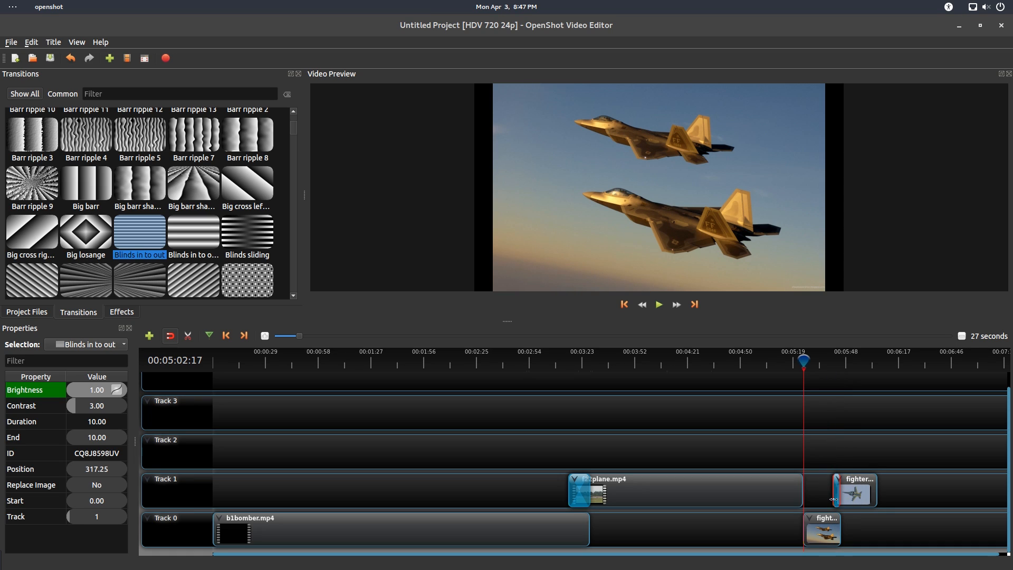
- Play the Blinds in to out transition between the two fighter plane images from just before their overlap
{"action": "left_click_drag", "start_coordinate": [798, 357], "coordinate": [828, 361]}
{"action": "key", "text": "space"}
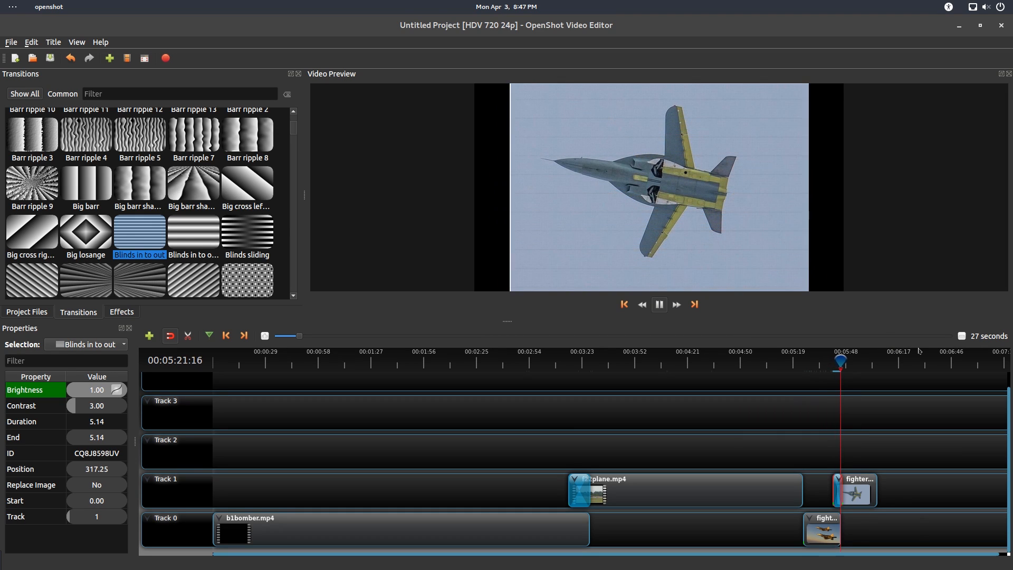
{"action": "key", "text": "space"}
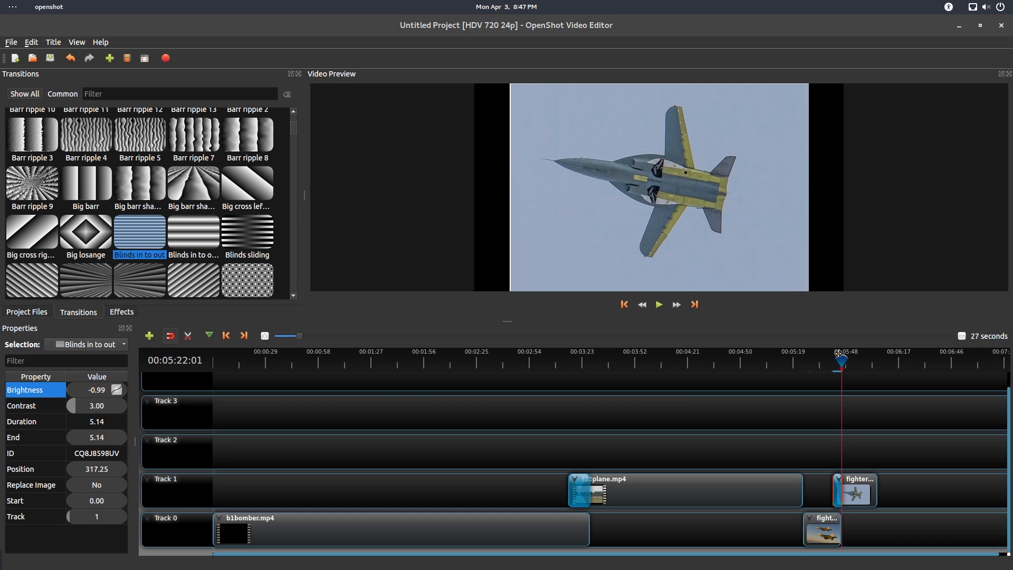
- Add goinghigher.mp3 to Track 2 and move it so it ends just past the fighterplane1 image
{"action": "left_click_drag", "start_coordinate": [839, 354], "coordinate": [844, 357]}
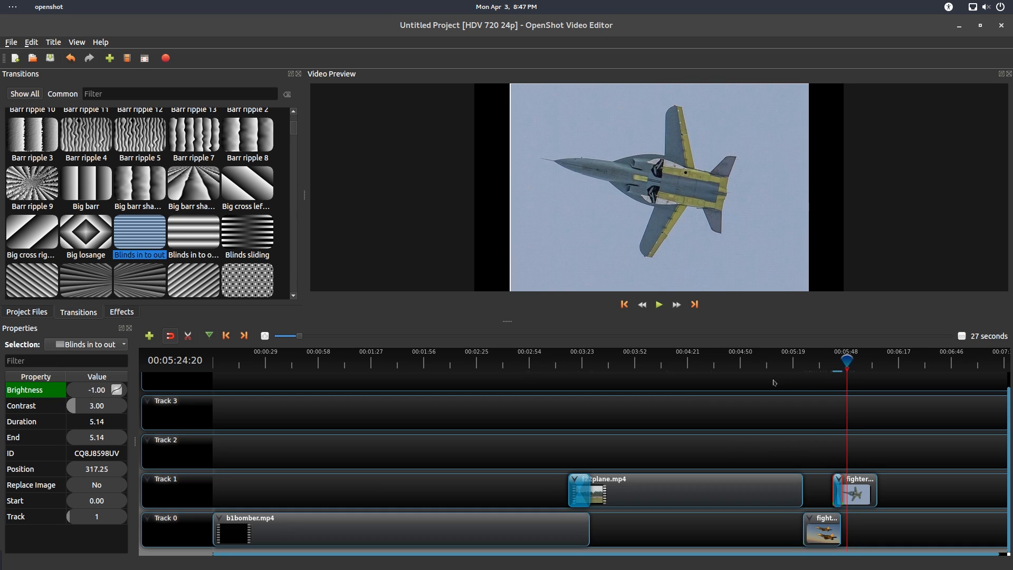
{"action": "left_click", "coordinate": [27, 311]}
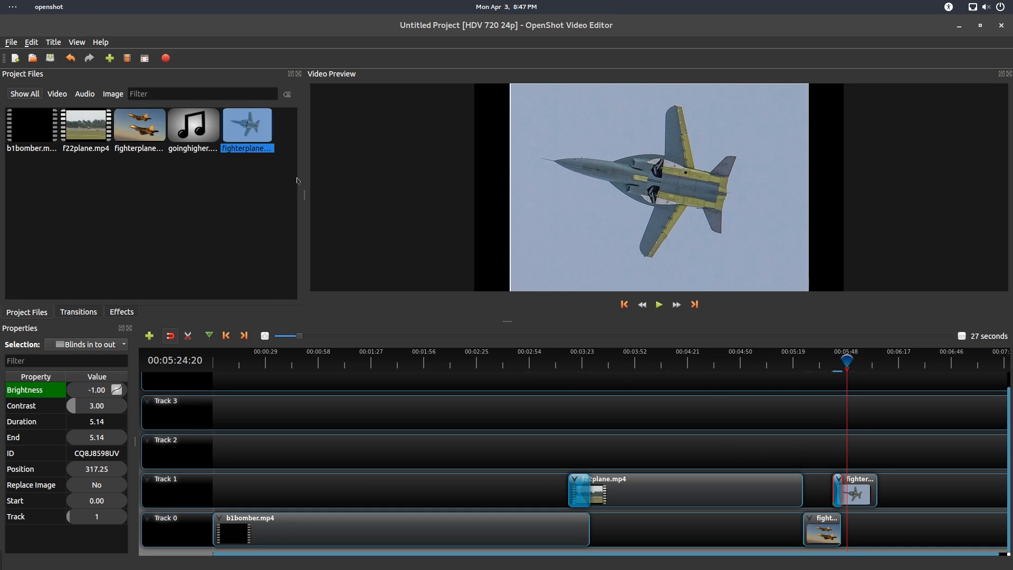
{"action": "left_click", "coordinate": [117, 209]}
{"action": "left_click_drag", "start_coordinate": [198, 129], "coordinate": [202, 432]}
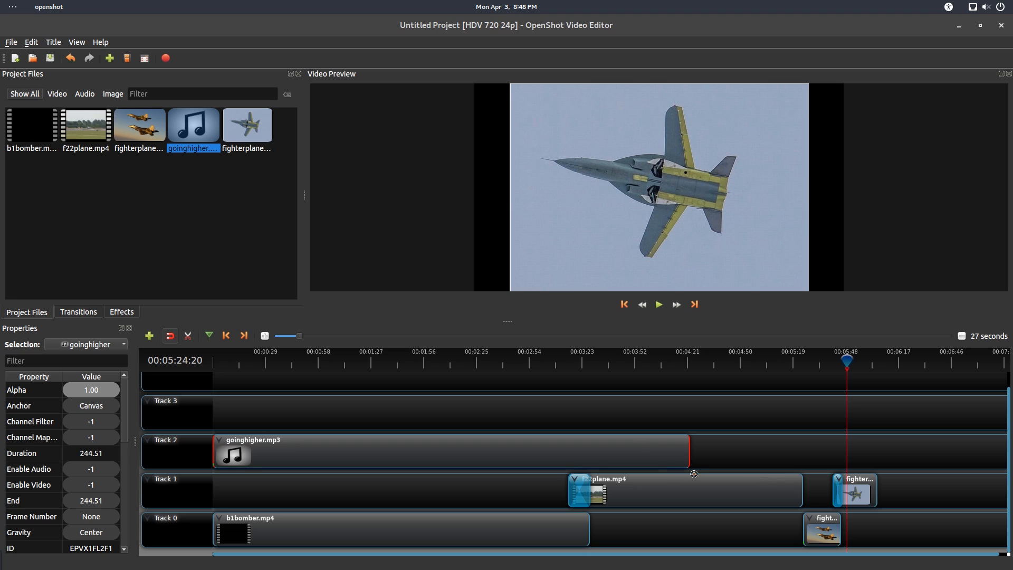
{"action": "left_click_drag", "start_coordinate": [634, 447], "coordinate": [814, 452]}
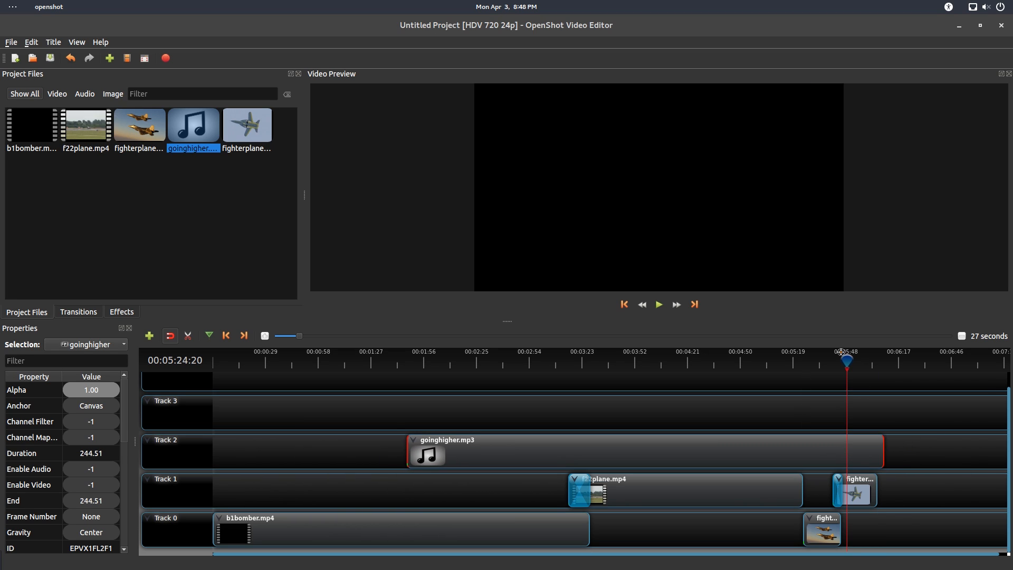
- Play the timeline from about 3:28 to check the picture with the music clip on Track 2
{"action": "left_click_drag", "start_coordinate": [837, 352], "coordinate": [696, 356]}
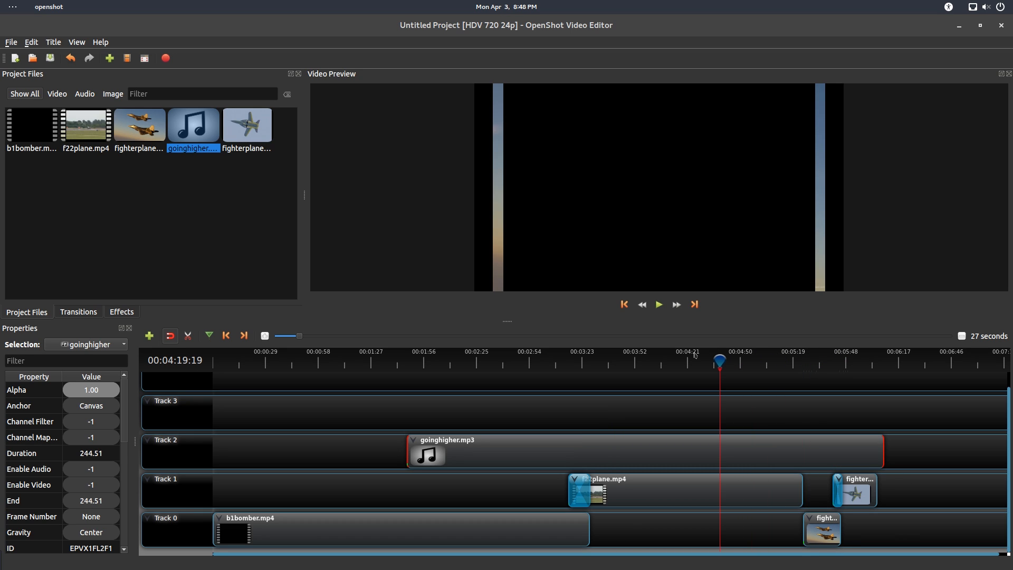
{"action": "left_click_drag", "start_coordinate": [624, 363], "coordinate": [621, 363]}
{"action": "key", "text": "space"}
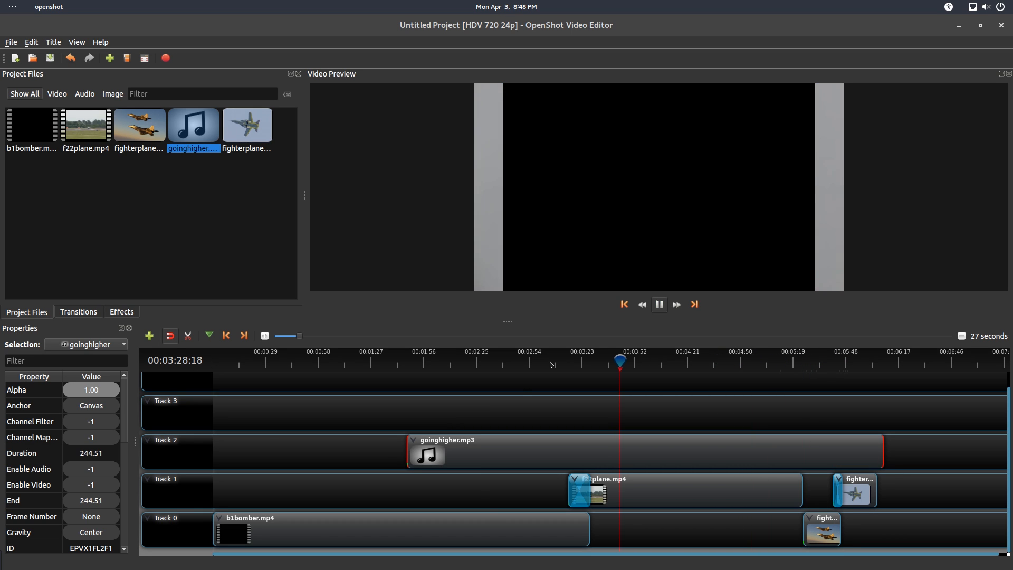
{"action": "right_click", "coordinate": [442, 442]}
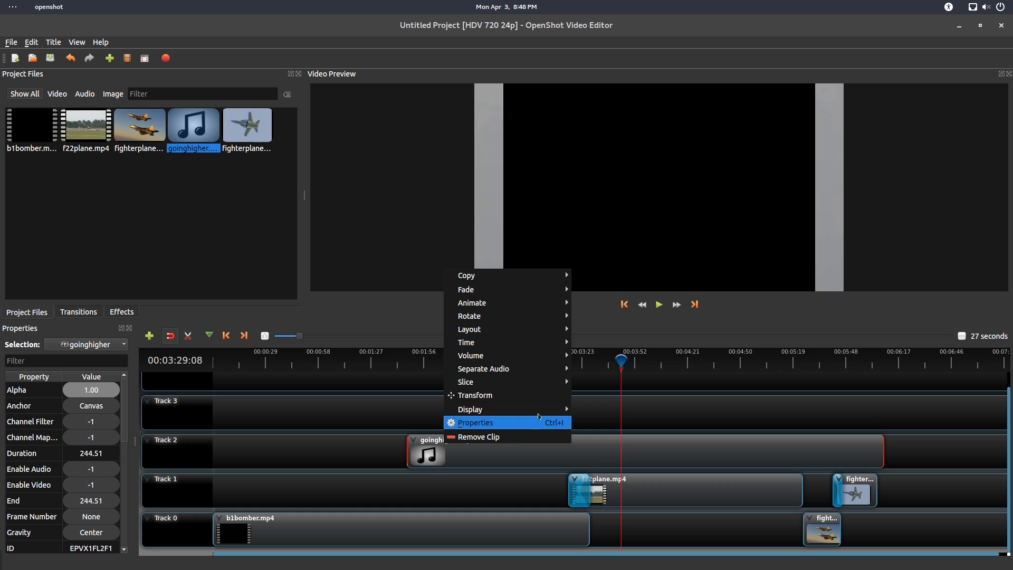
{"action": "mouse_move", "coordinate": [547, 408]}
{"action": "left_click", "coordinate": [392, 410]}
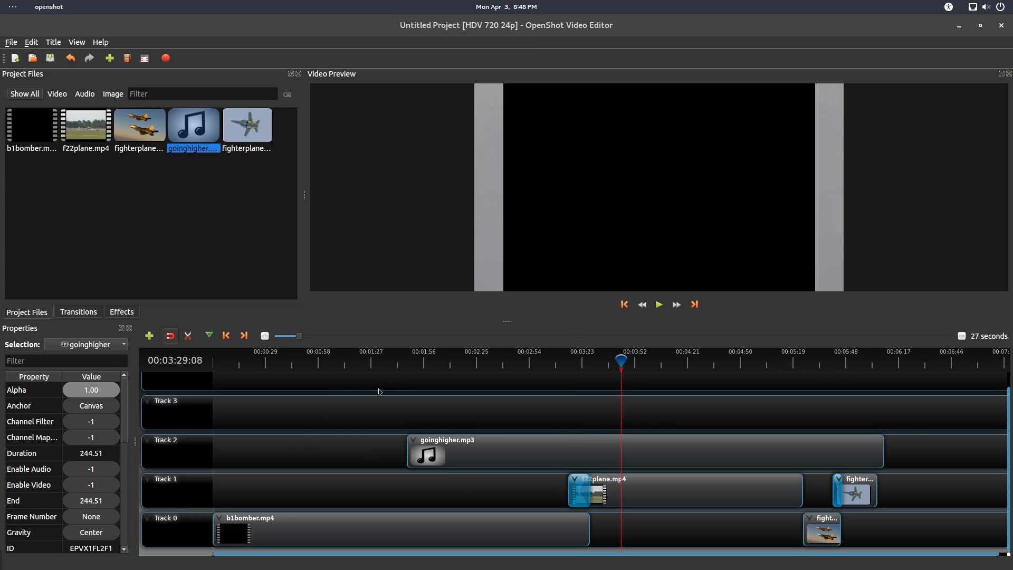
{"action": "scroll", "coordinate": [390, 415], "scroll_direction": "up", "scroll_amount": 1}
{"action": "scroll", "coordinate": [400, 397], "scroll_direction": "down", "scroll_amount": 1}
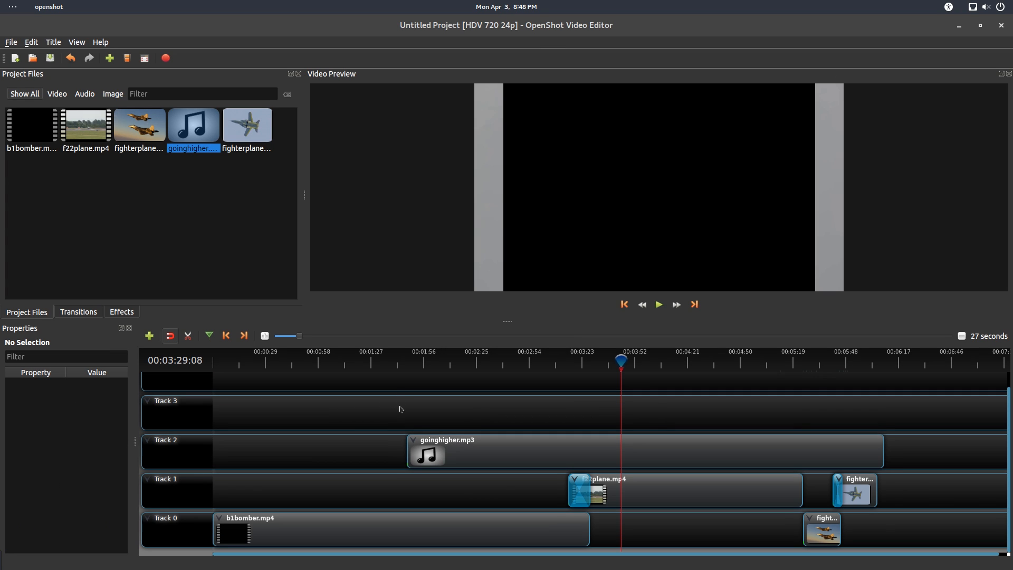
- Shift all video and image clips with their transitions up one track and move goinghigher.mp3 to Track 0, starting about 19 seconds in
{"action": "left_click_drag", "start_coordinate": [915, 542], "coordinate": [214, 475]}
{"action": "left_click_drag", "start_coordinate": [397, 515], "coordinate": [420, 482]}
{"action": "left_click_drag", "start_coordinate": [457, 445], "coordinate": [303, 522]}
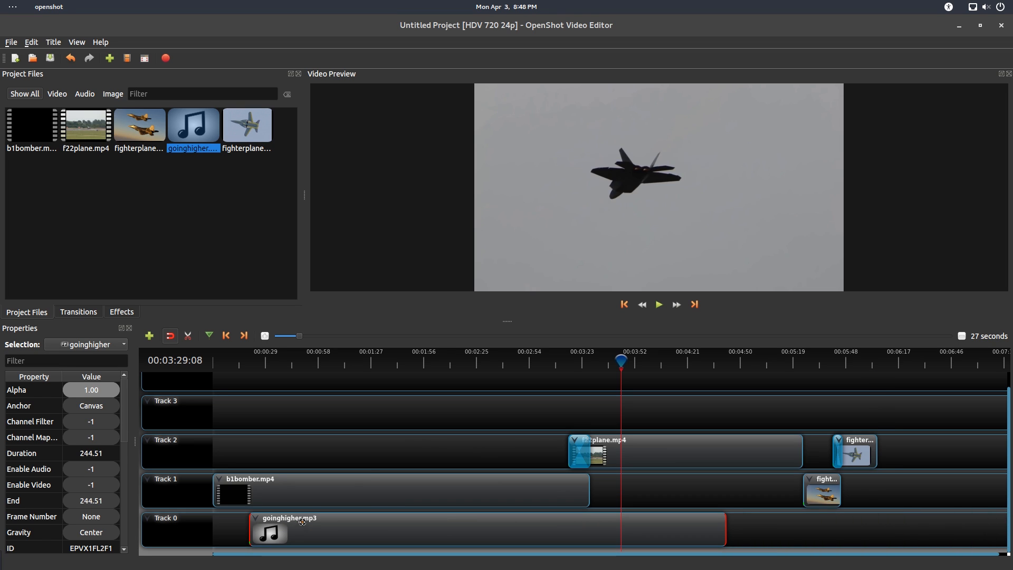
- Turn on the system sound, play the timeline from about 2:39, and check the preview at points up to about 3:53
{"action": "left_click_drag", "start_coordinate": [615, 359], "coordinate": [524, 359]}
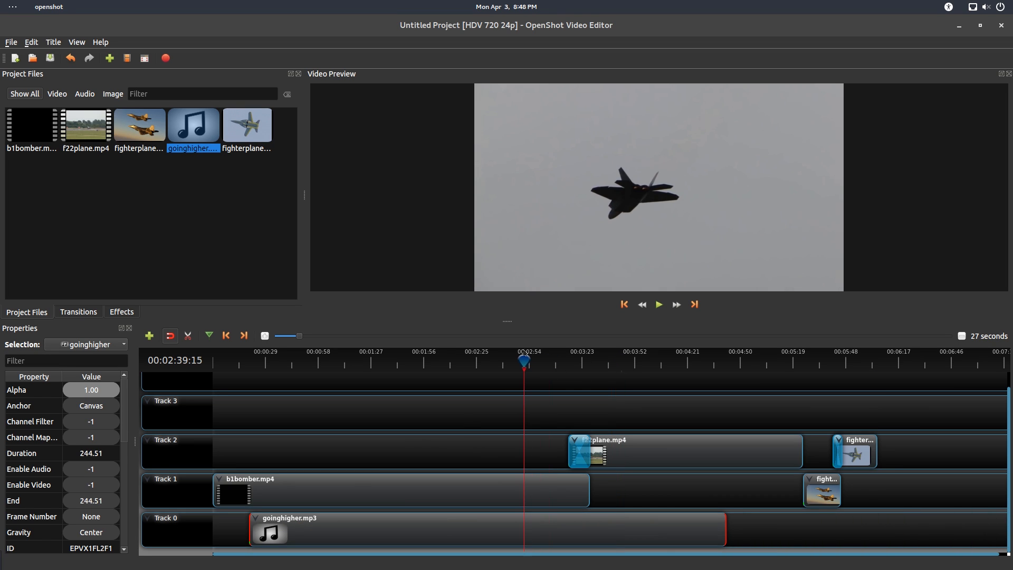
{"action": "left_click", "coordinate": [996, 4]}
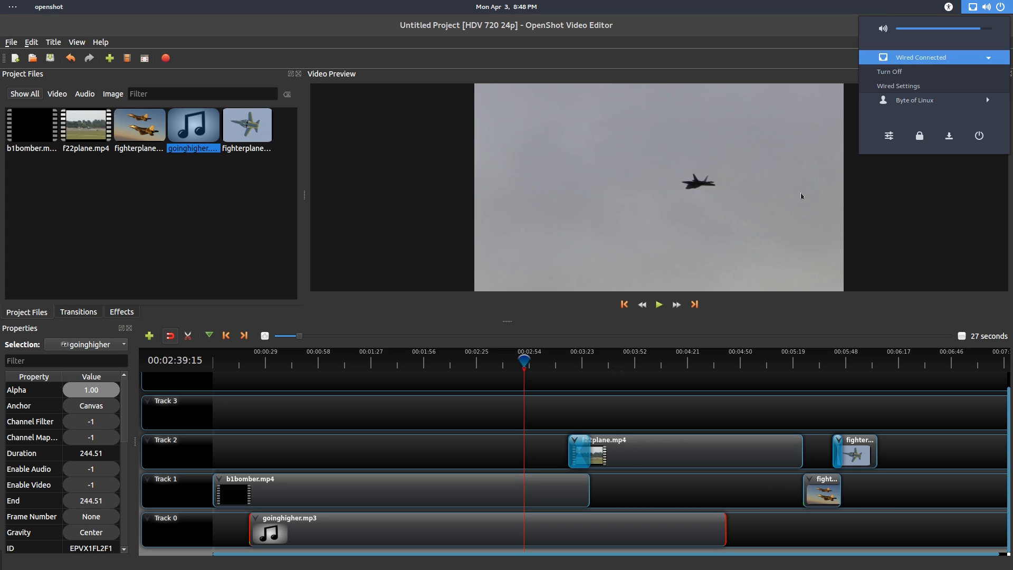
{"action": "left_click", "coordinate": [532, 376]}
{"action": "key", "text": "space"}
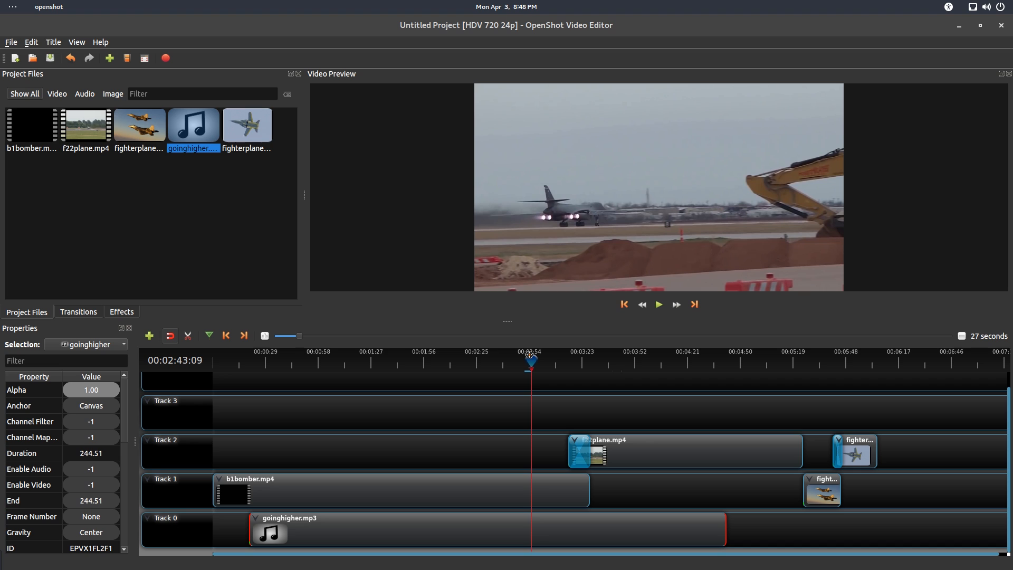
{"action": "left_click", "coordinate": [601, 363]}
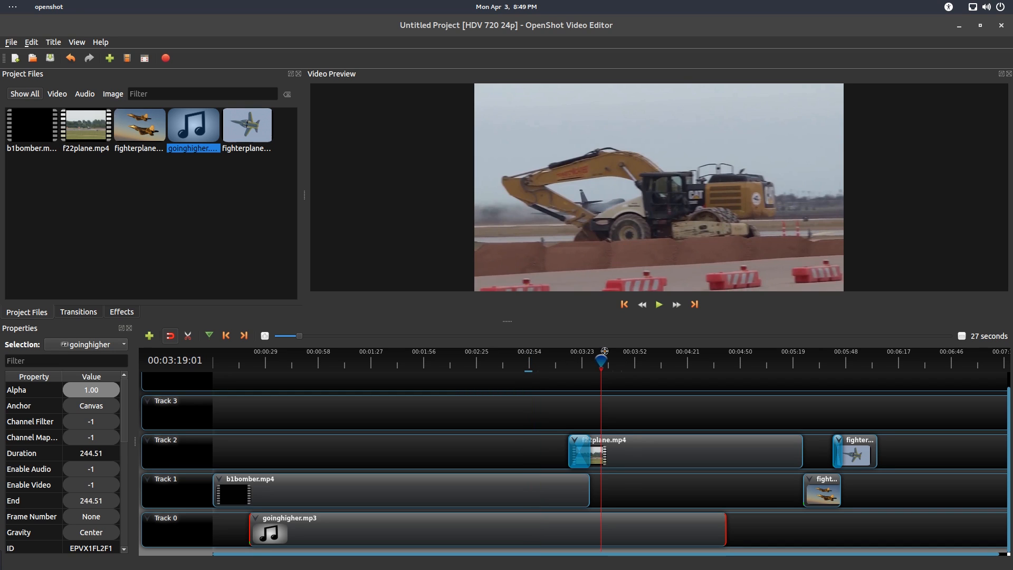
{"action": "left_click", "coordinate": [605, 352]}
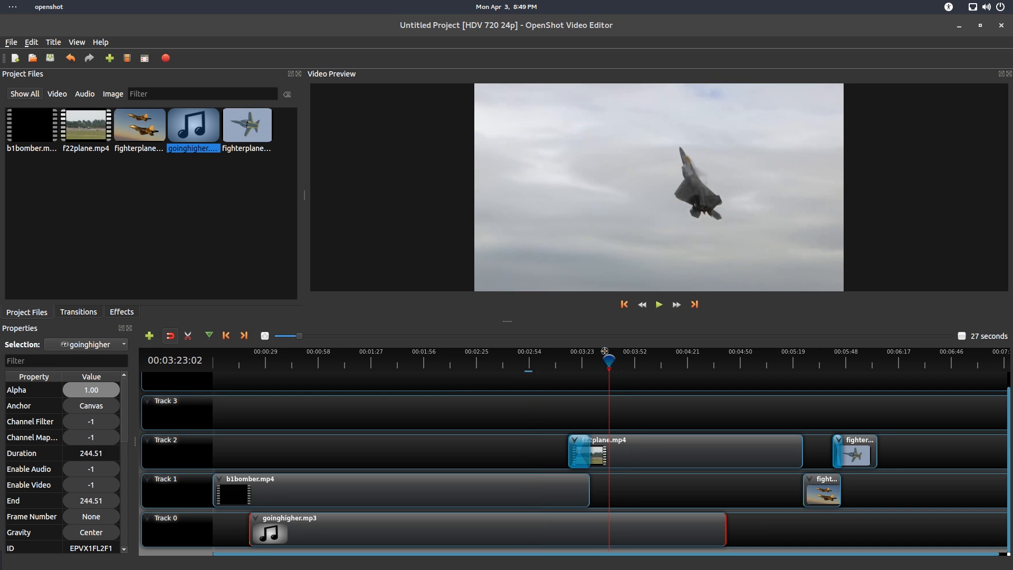
{"action": "left_click_drag", "start_coordinate": [604, 352], "coordinate": [668, 352]}
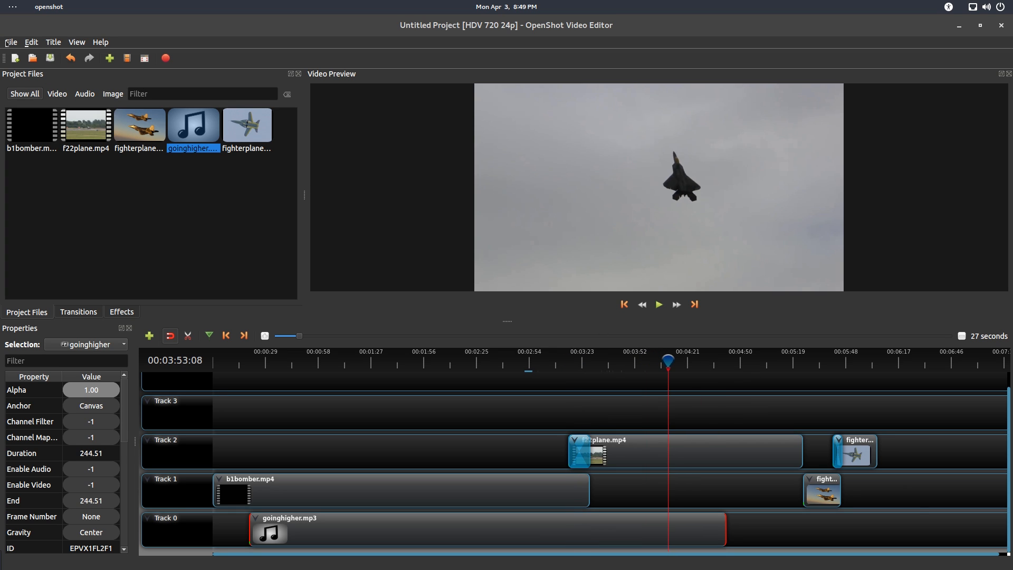
- Save the project as Fighterplanes in the Videos folder
{"action": "left_click", "coordinate": [9, 42]}
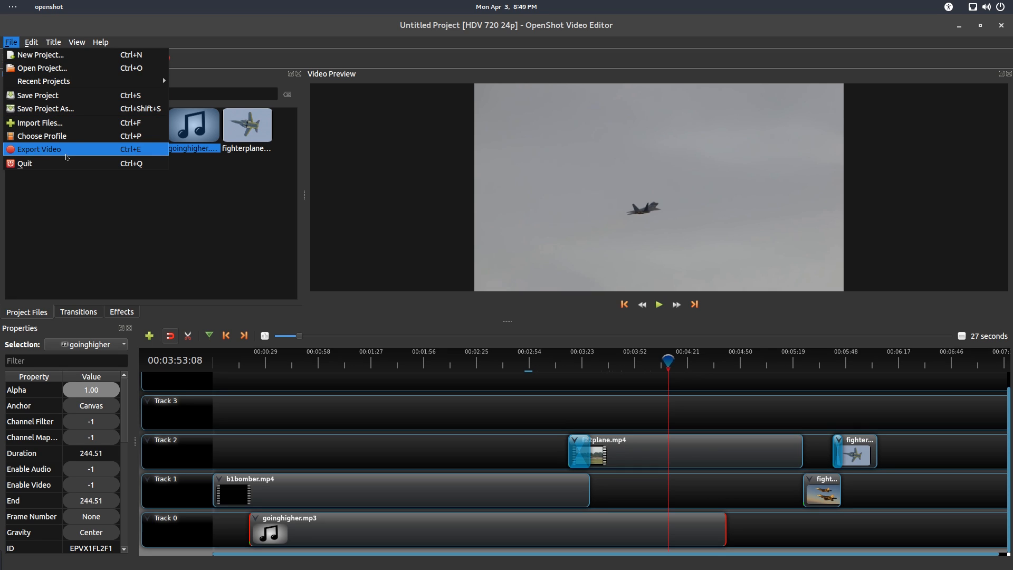
{"action": "left_click", "coordinate": [93, 202]}
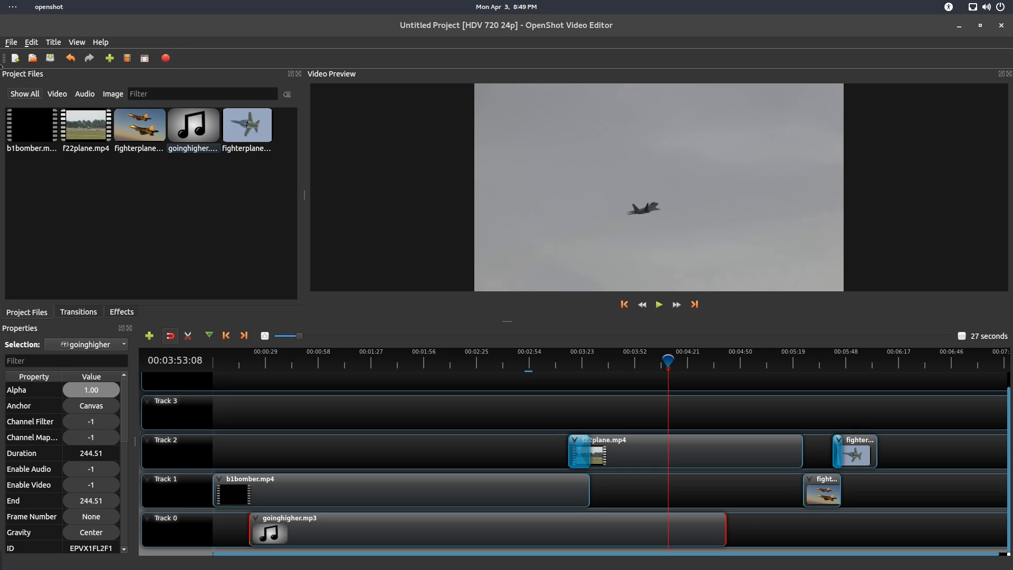
{"action": "left_click", "coordinate": [9, 41]}
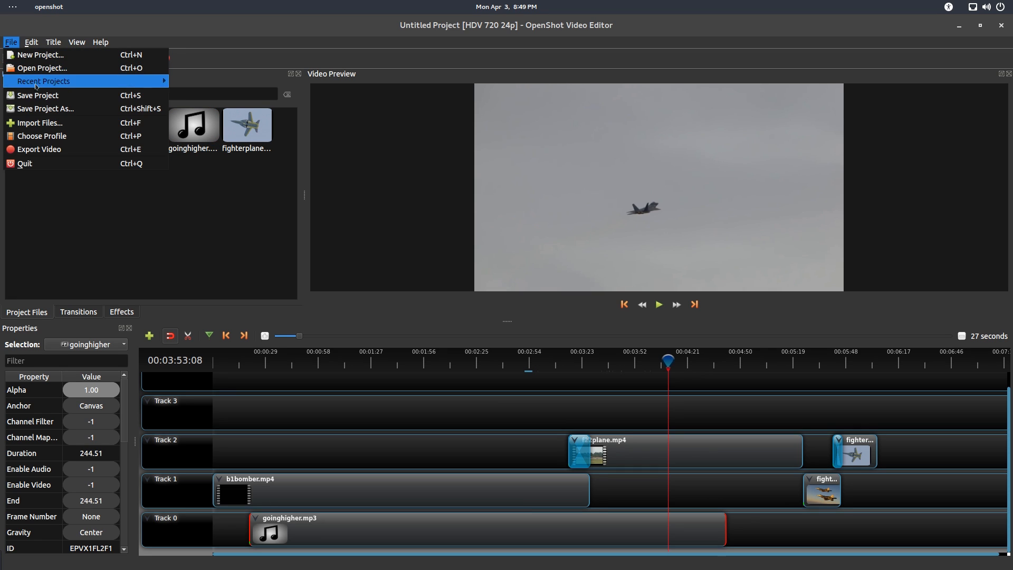
{"action": "left_click", "coordinate": [73, 96]}
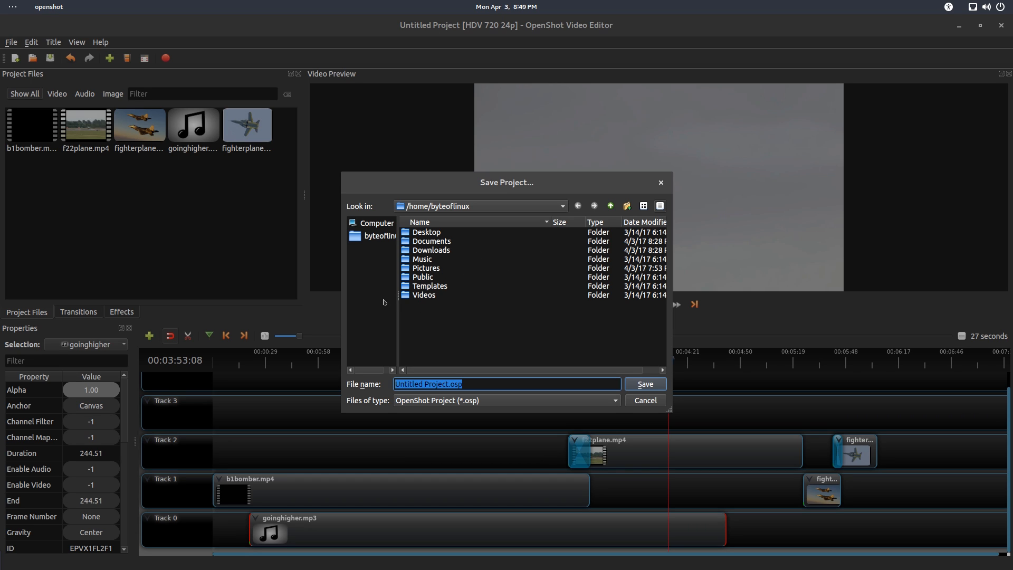
{"action": "double_click", "coordinate": [424, 294]}
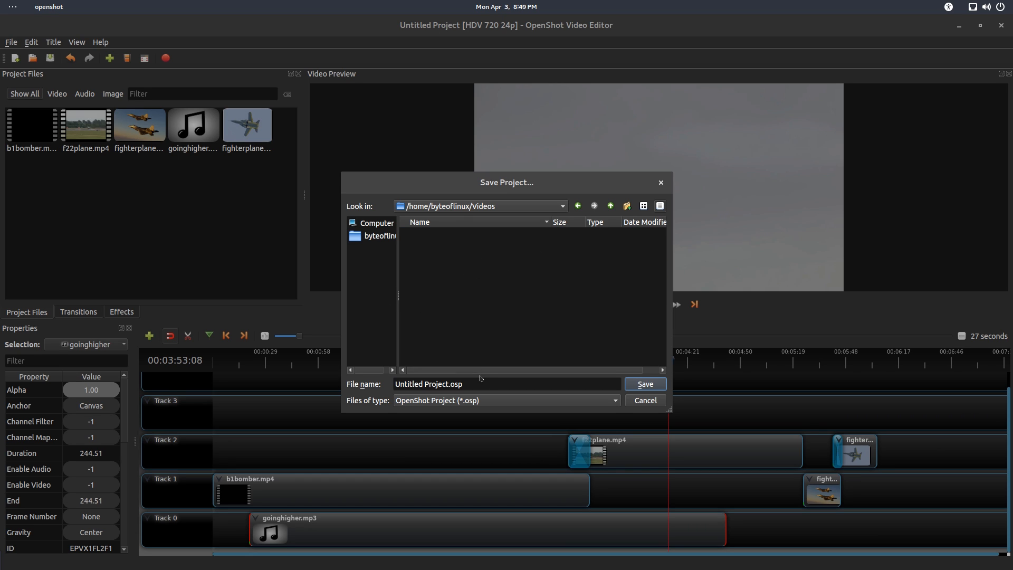
{"action": "left_click", "coordinate": [438, 384]}
{"action": "left_click_drag", "start_coordinate": [448, 383], "coordinate": [344, 387]}
{"action": "type", "text": "fight"}
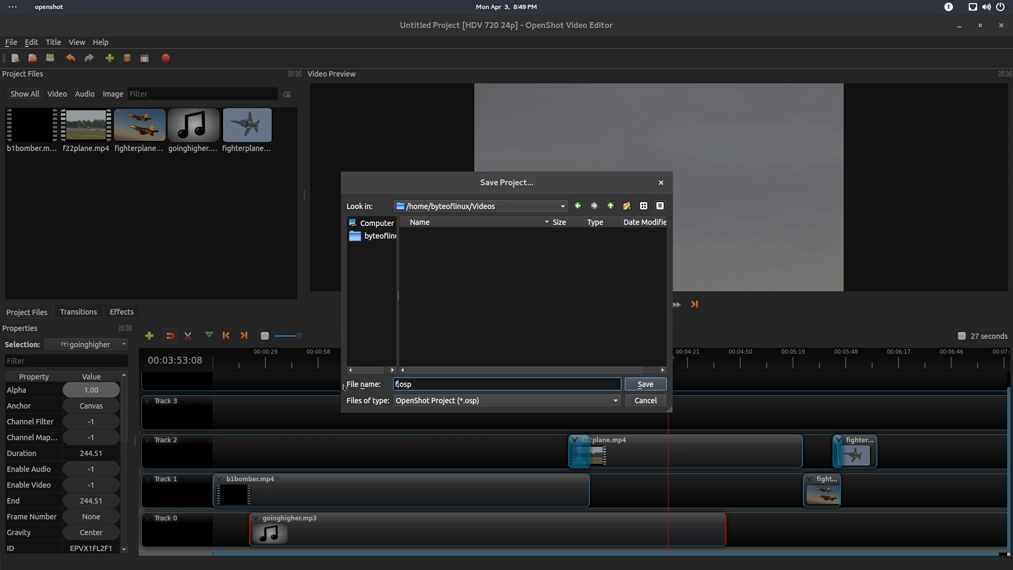
{"action": "type", "text": "erplanes"}
{"action": "key", "text": "Return"}
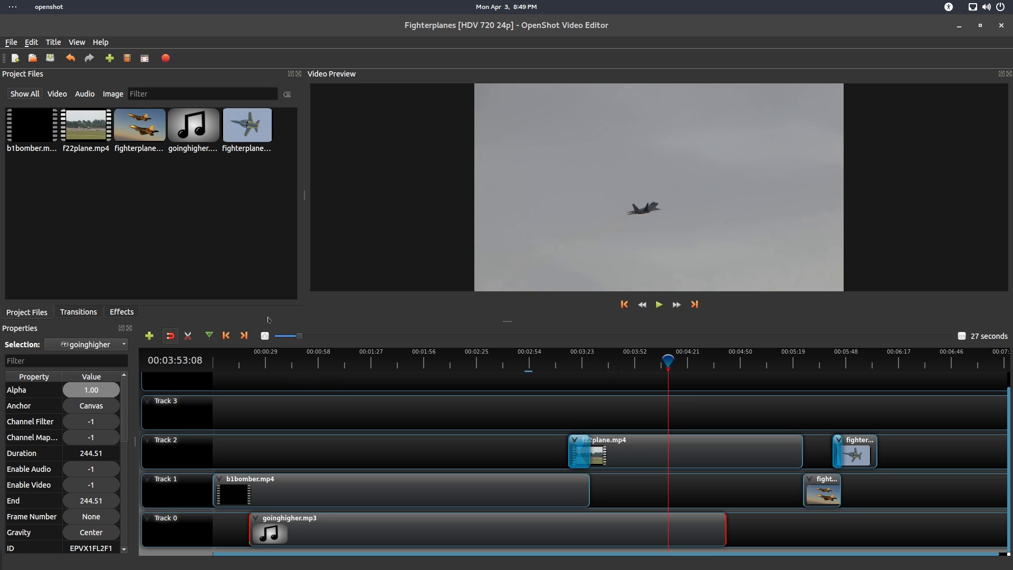
- Open the video export settings and set the export file name to Cool Fighter Planes
{"action": "left_click", "coordinate": [11, 44]}
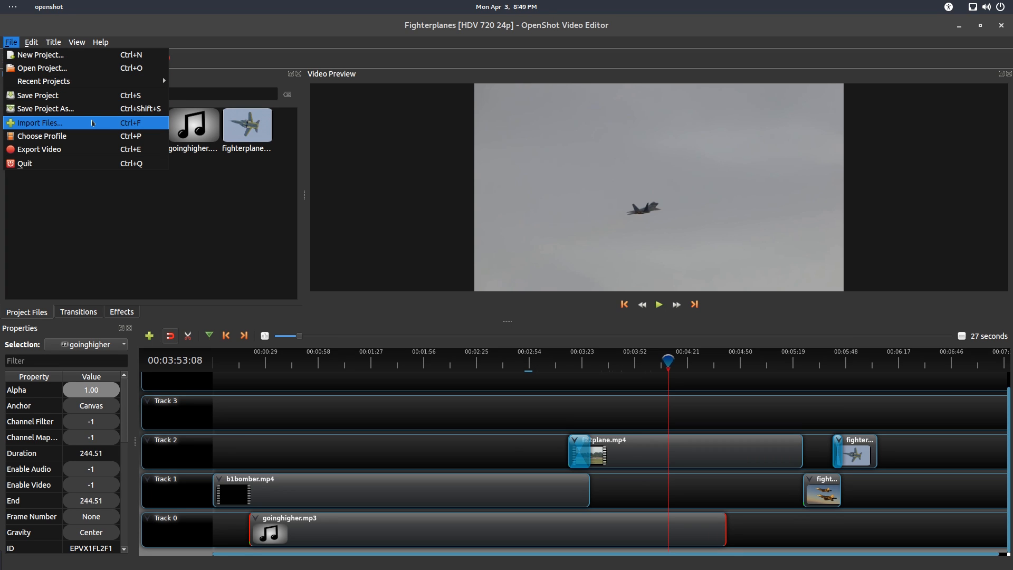
{"action": "left_click", "coordinate": [40, 149]}
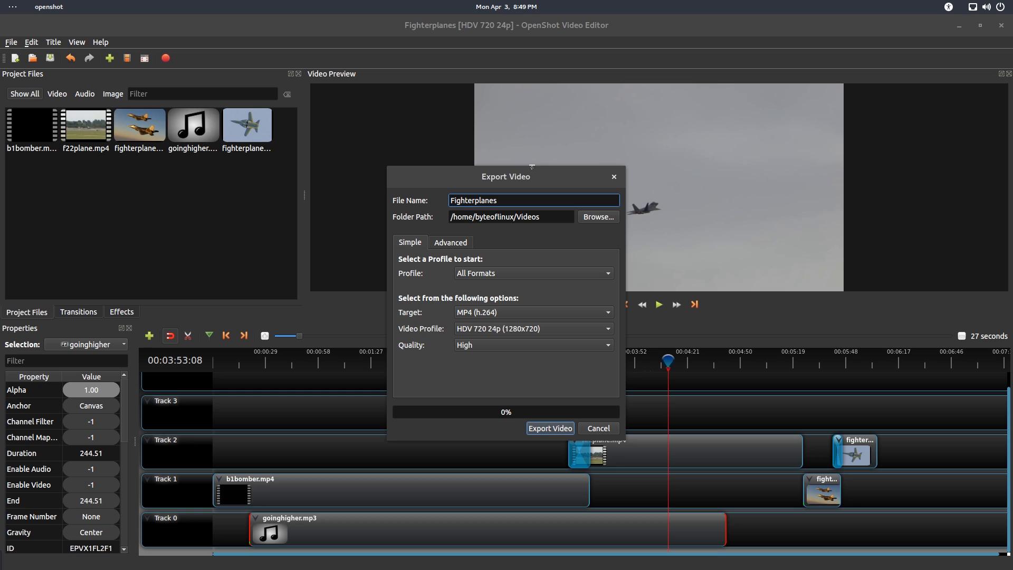
{"action": "left_click_drag", "start_coordinate": [536, 173], "coordinate": [529, 168]}
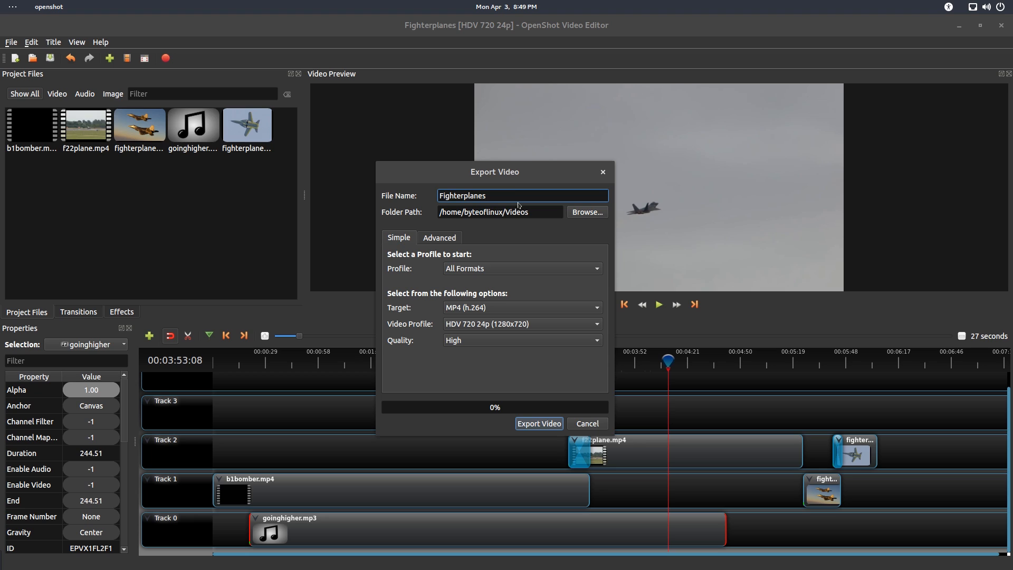
{"action": "left_click", "coordinate": [586, 212]}
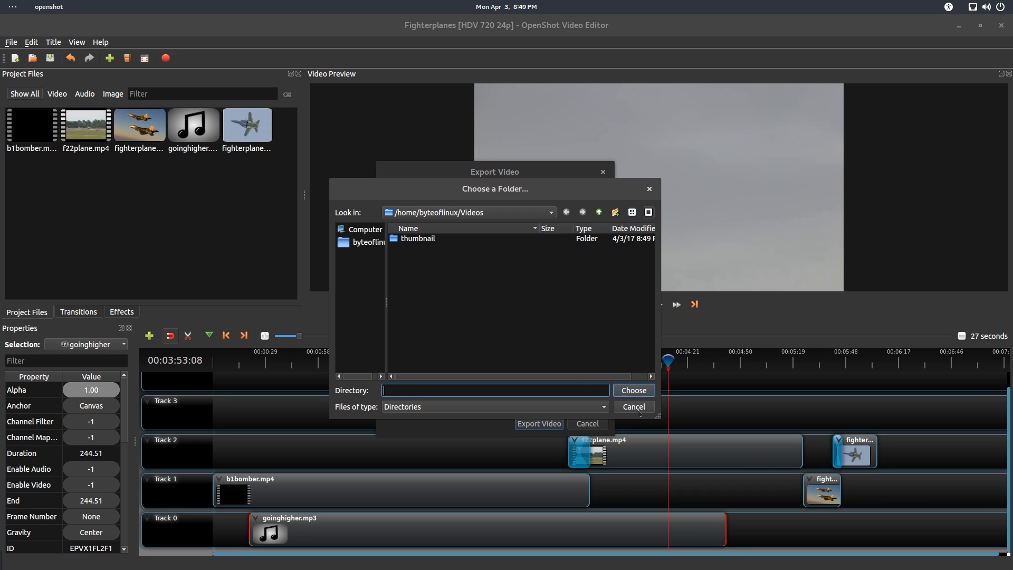
{"action": "left_click", "coordinate": [638, 410]}
{"action": "double_click", "coordinate": [505, 195]}
{"action": "type", "text": "C"}
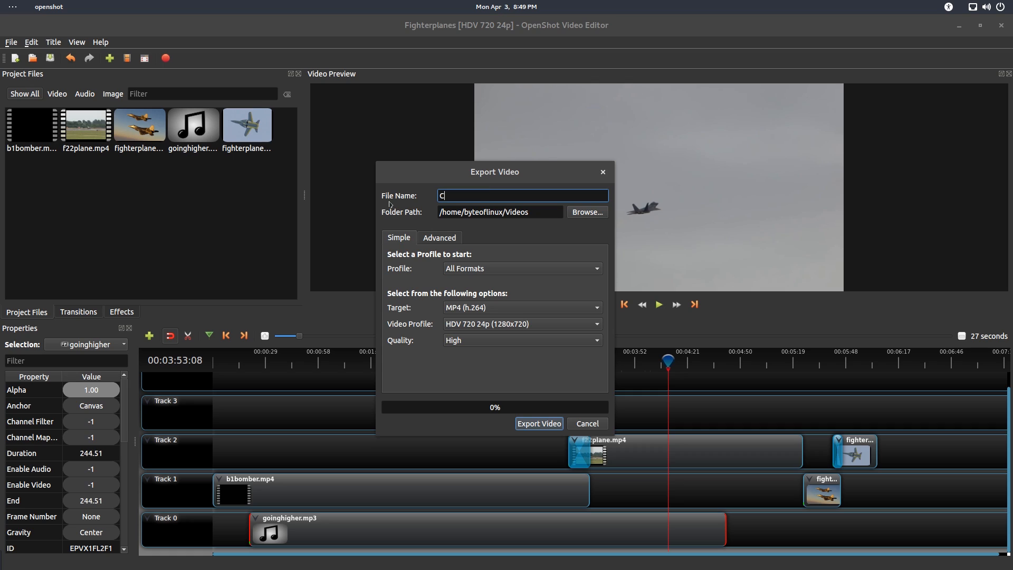
{"action": "type", "text": "ool Fighter Planes"}
- Look through the available export profiles and target formats, choosing All Formats and MP4 (h.264)
{"action": "left_click", "coordinate": [489, 269]}
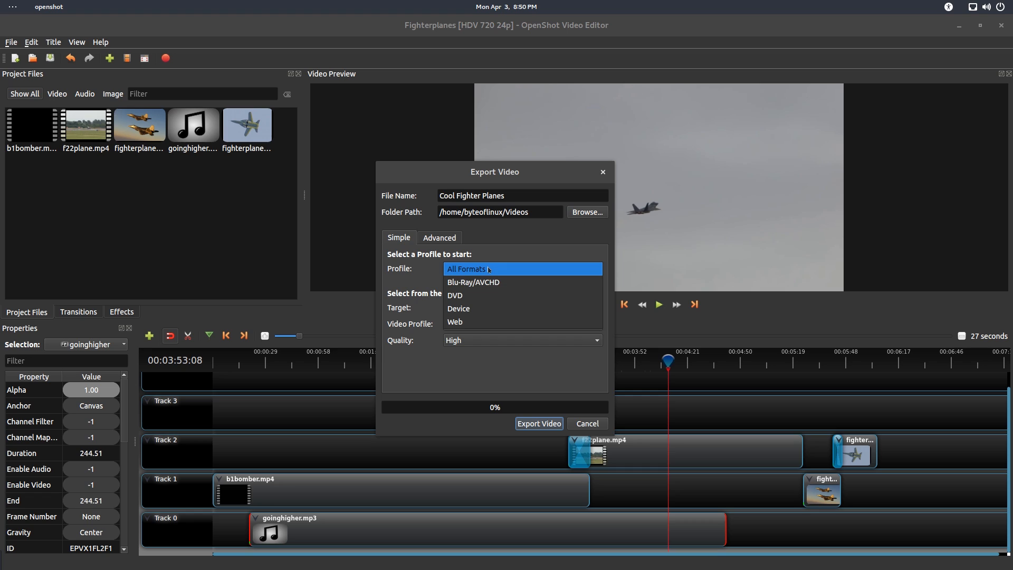
{"action": "left_click", "coordinate": [452, 270]}
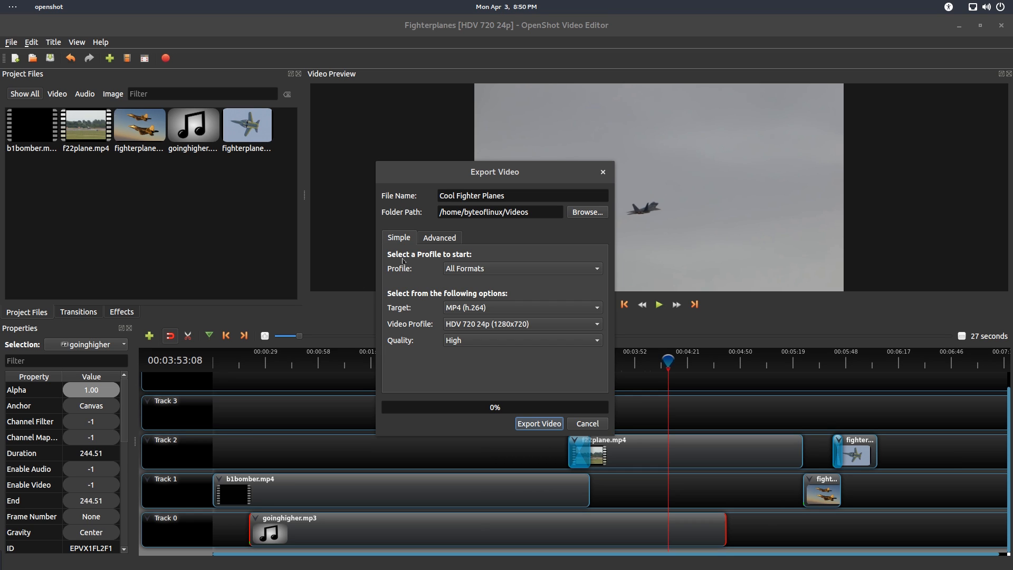
{"action": "left_click", "coordinate": [461, 267]}
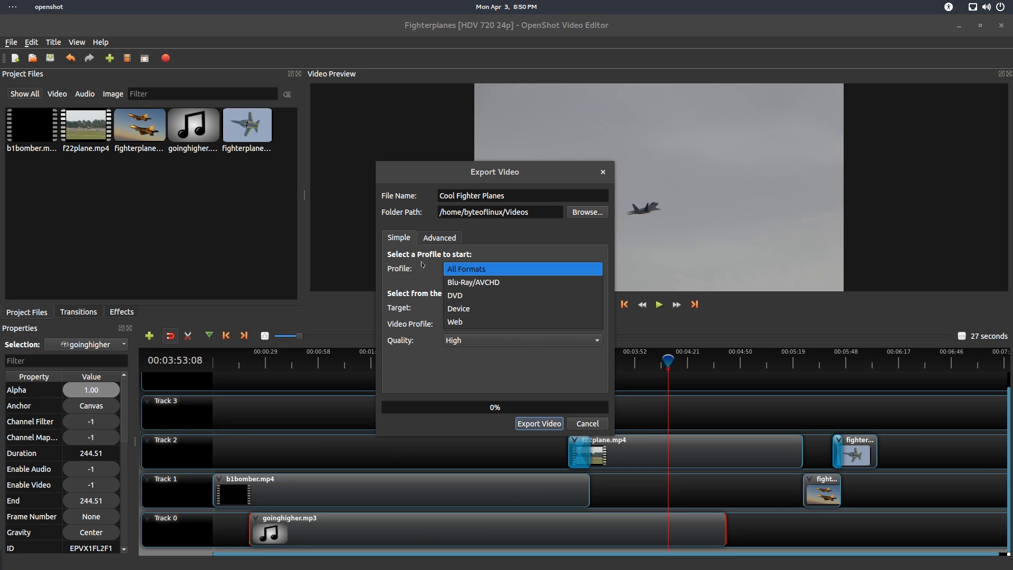
{"action": "left_click", "coordinate": [463, 268]}
{"action": "left_click", "coordinate": [464, 267]}
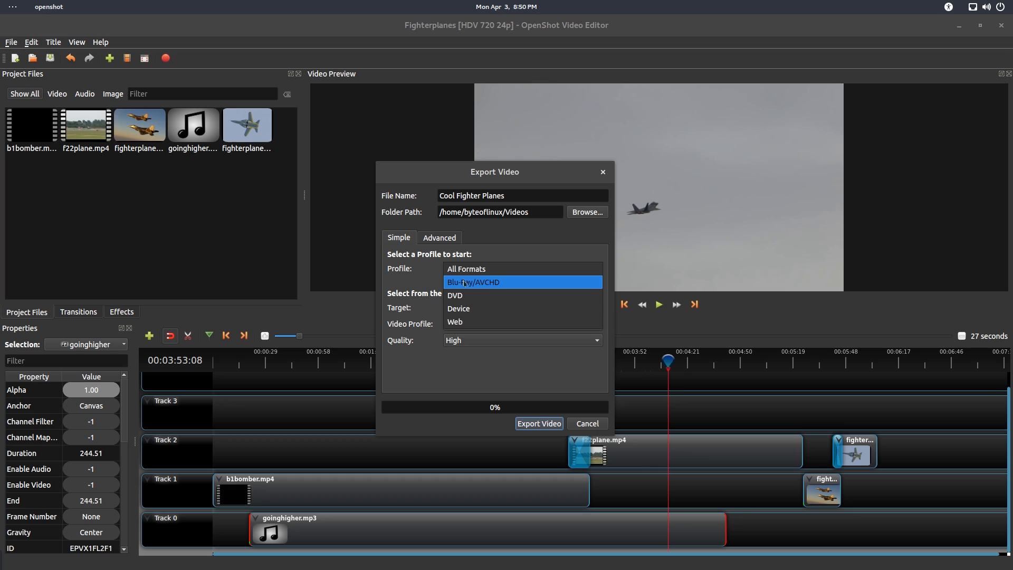
{"action": "left_click", "coordinate": [495, 338]}
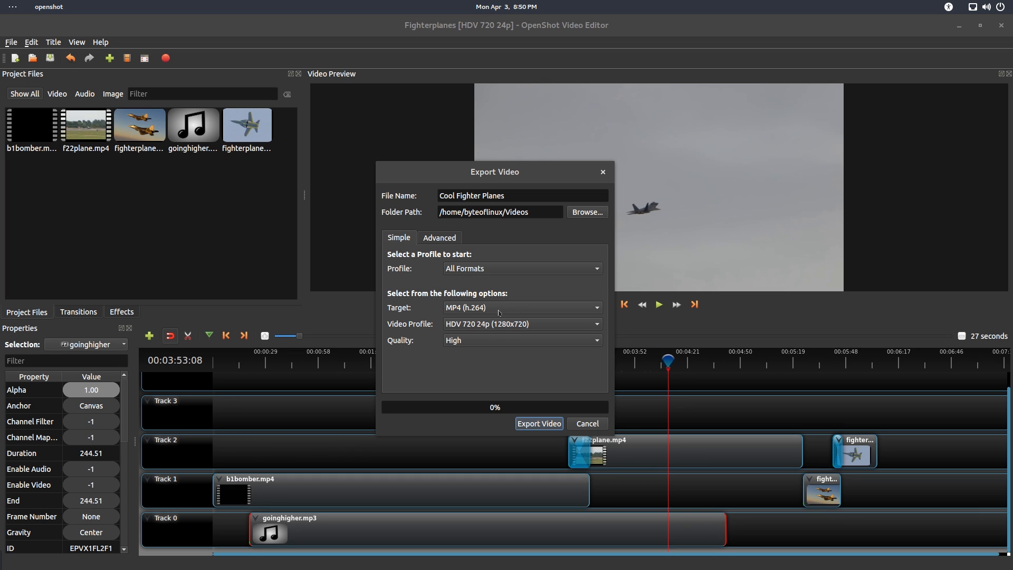
{"action": "left_click", "coordinate": [499, 312]}
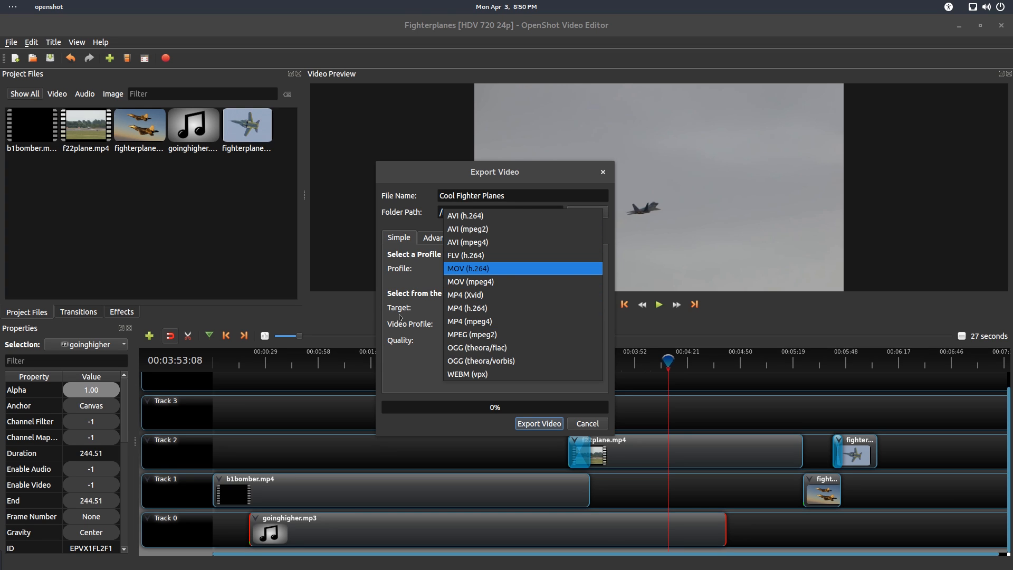
{"action": "left_click", "coordinate": [529, 307]}
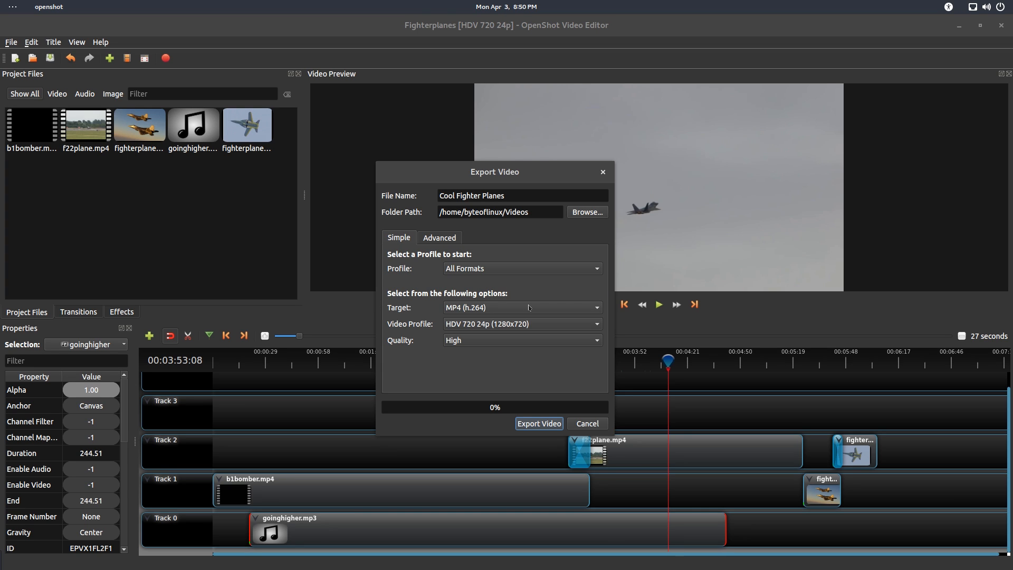
- Look through the export quality and video profile options, choosing High quality and HDV 720 24p (1280x720)
{"action": "left_click", "coordinate": [508, 340]}
{"action": "left_click", "coordinate": [463, 353]}
{"action": "left_click", "coordinate": [481, 325]}
{"action": "left_click", "coordinate": [410, 367]}
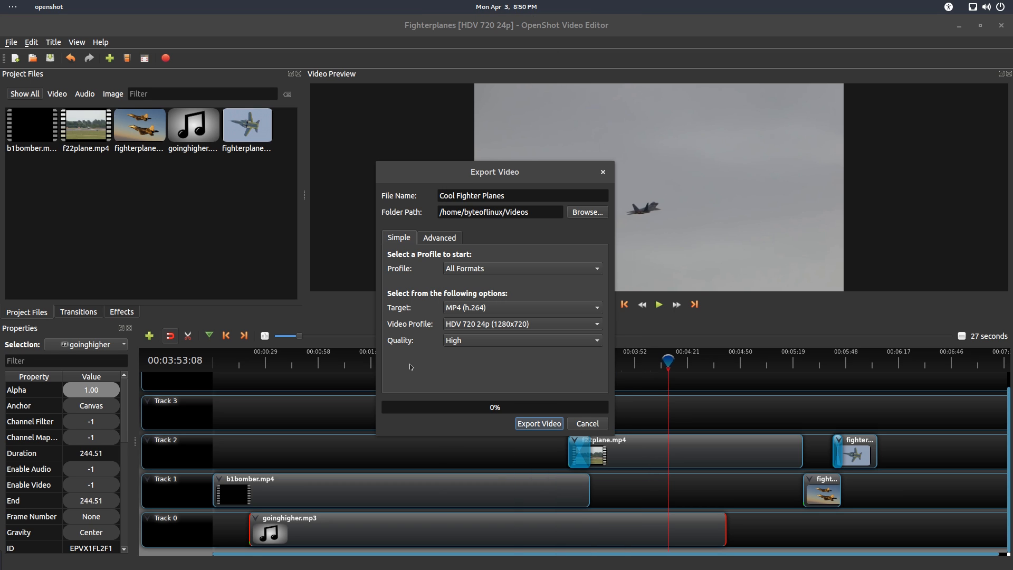
{"action": "left_click", "coordinate": [483, 325]}
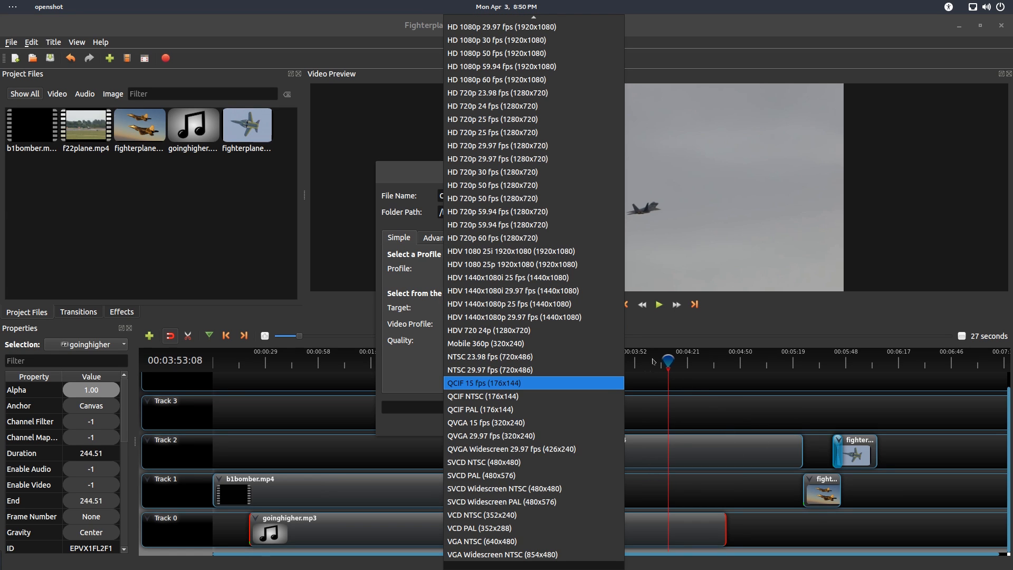
{"action": "left_click", "coordinate": [488, 328]}
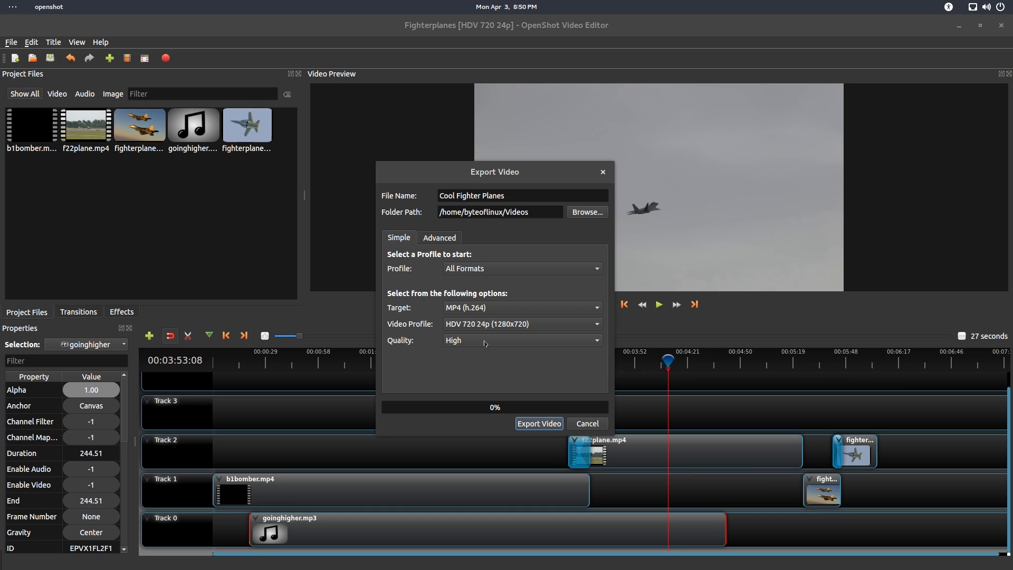
- Review the start and end frame fields in the advanced export options, and export the video from the simple settings
{"action": "left_click", "coordinate": [430, 239]}
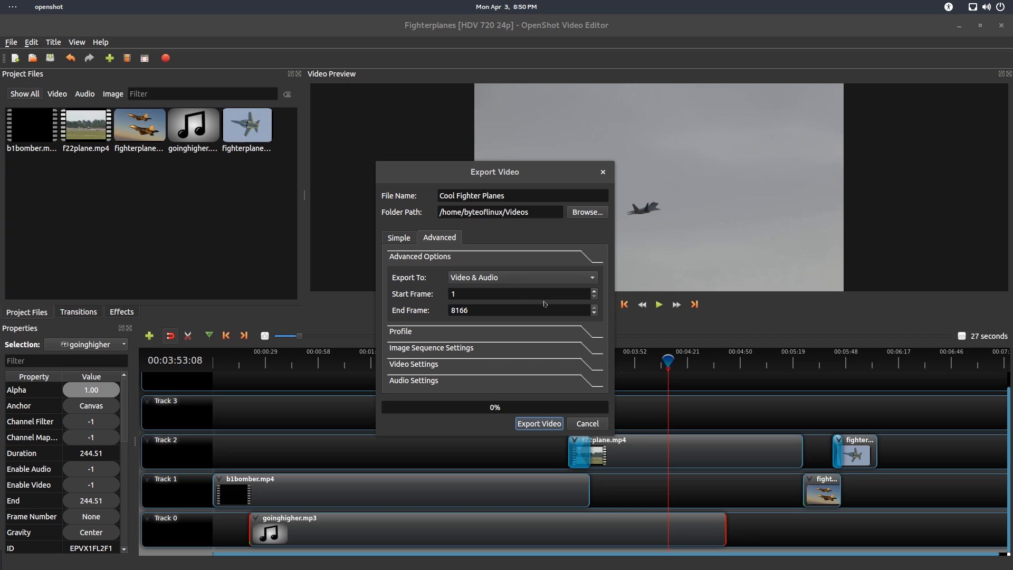
{"action": "left_click", "coordinate": [448, 289]}
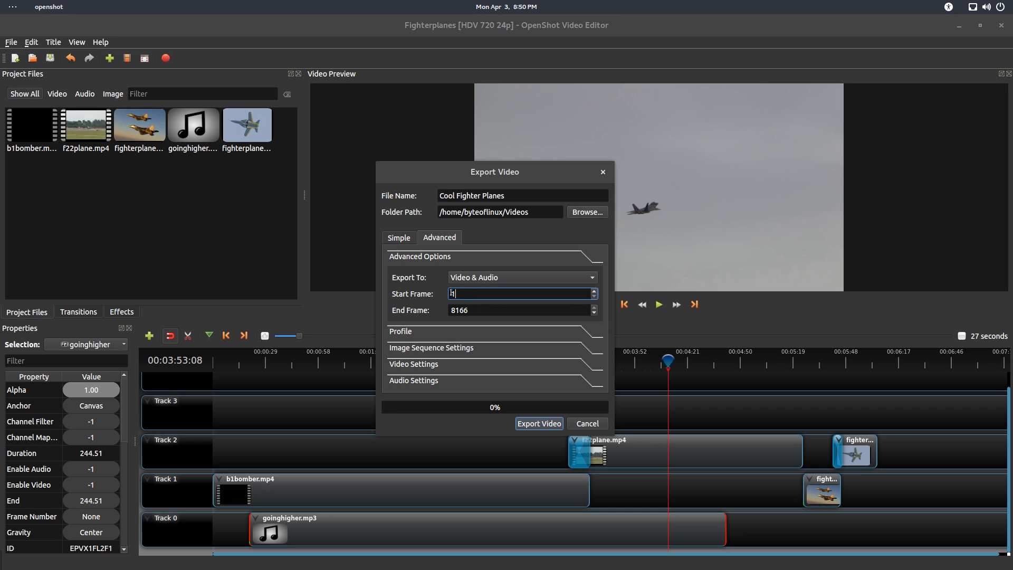
{"action": "key", "text": "Tab"}
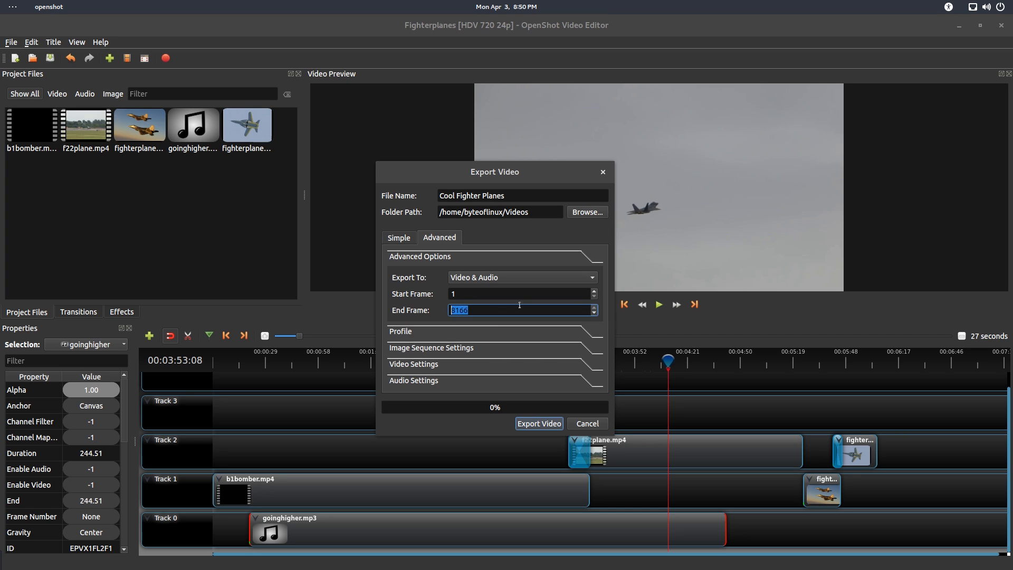
{"action": "left_click", "coordinate": [519, 305]}
{"action": "left_click", "coordinate": [393, 238]}
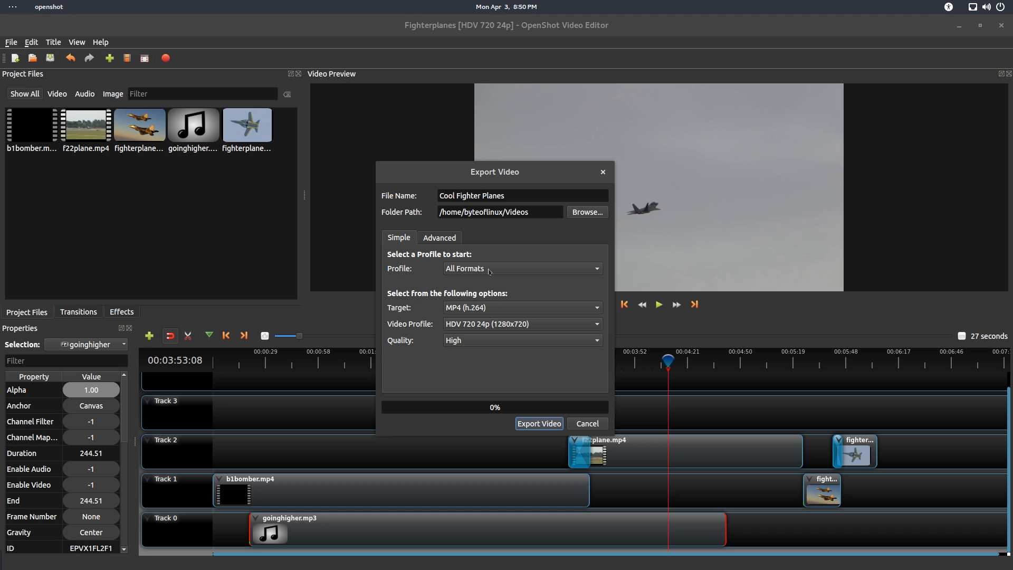
{"action": "left_click", "coordinate": [538, 424]}
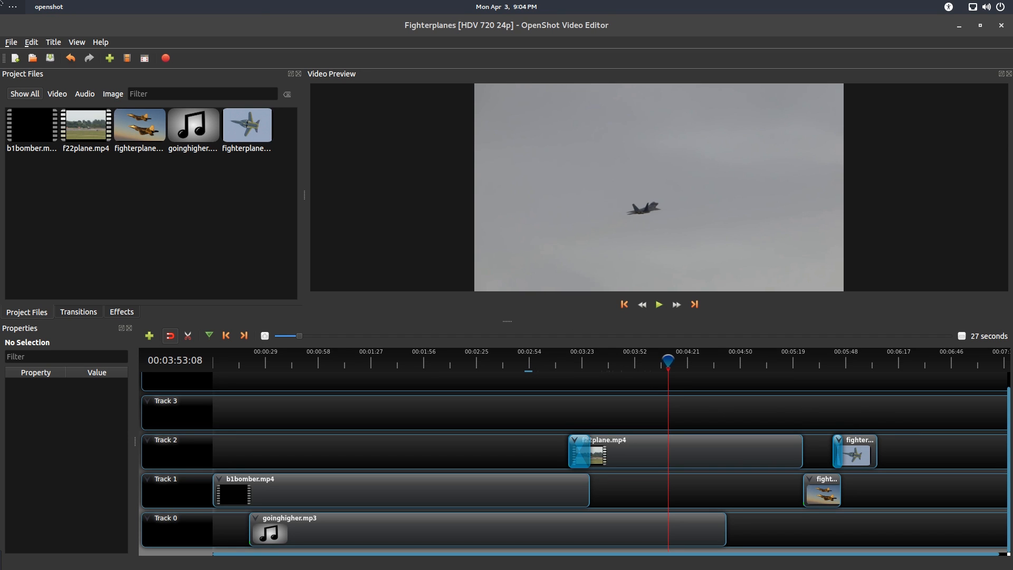
- Switch to the Videos folder, play the exported Cool Fighter Planes.mp4, and check it at about 3:57 and at two further points
{"action": "mouse_move", "coordinate": [7, 3]}
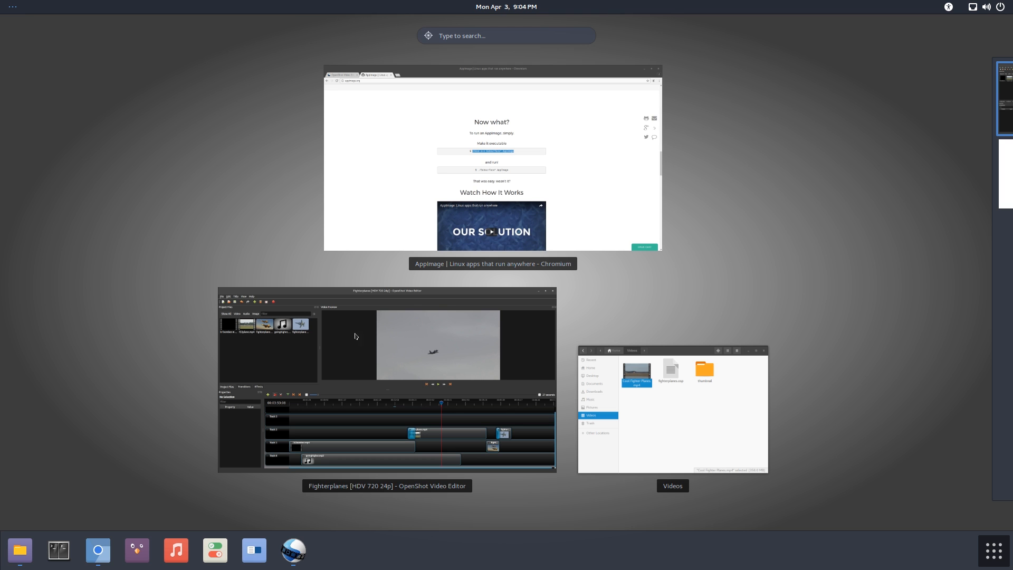
{"action": "left_click", "coordinate": [636, 449]}
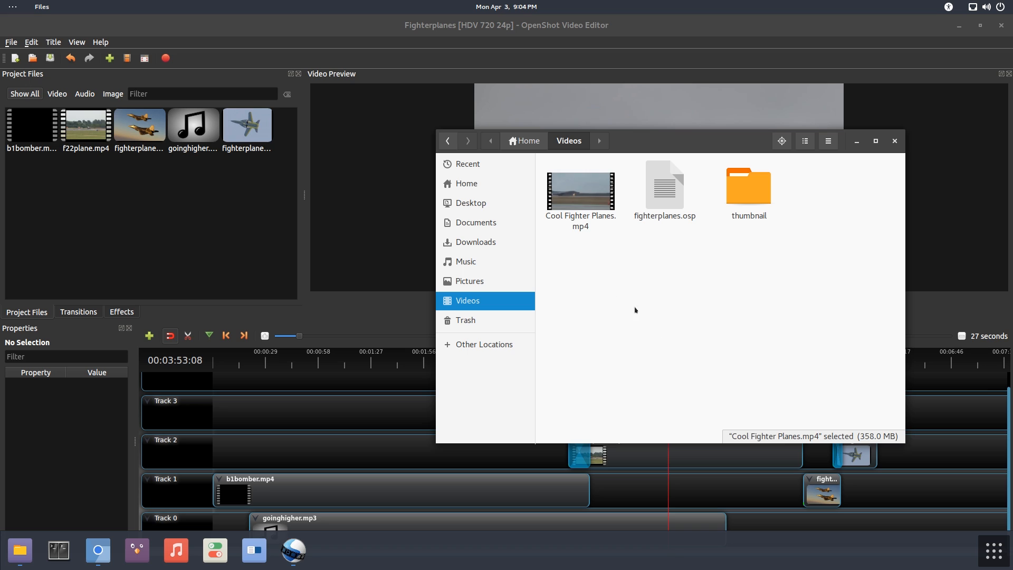
{"action": "double_click", "coordinate": [581, 195]}
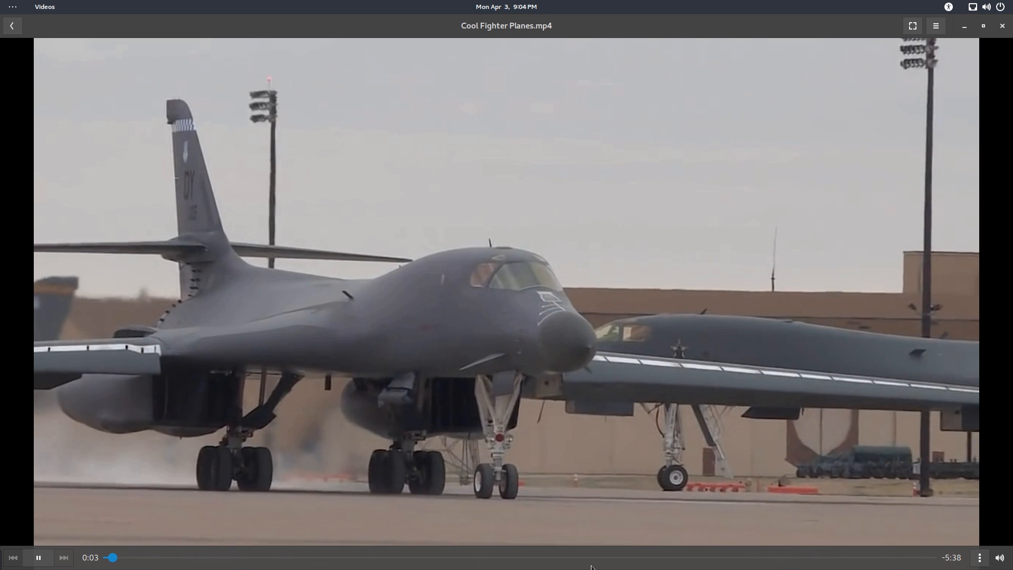
{"action": "left_click", "coordinate": [684, 557]}
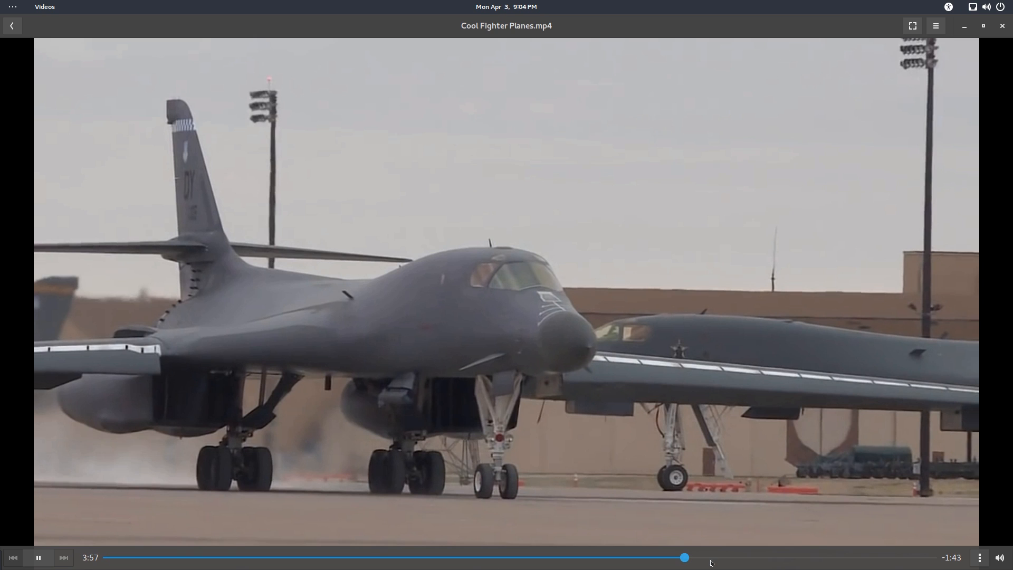
{"action": "left_click", "coordinate": [786, 558]}
{"action": "left_click", "coordinate": [890, 557]}
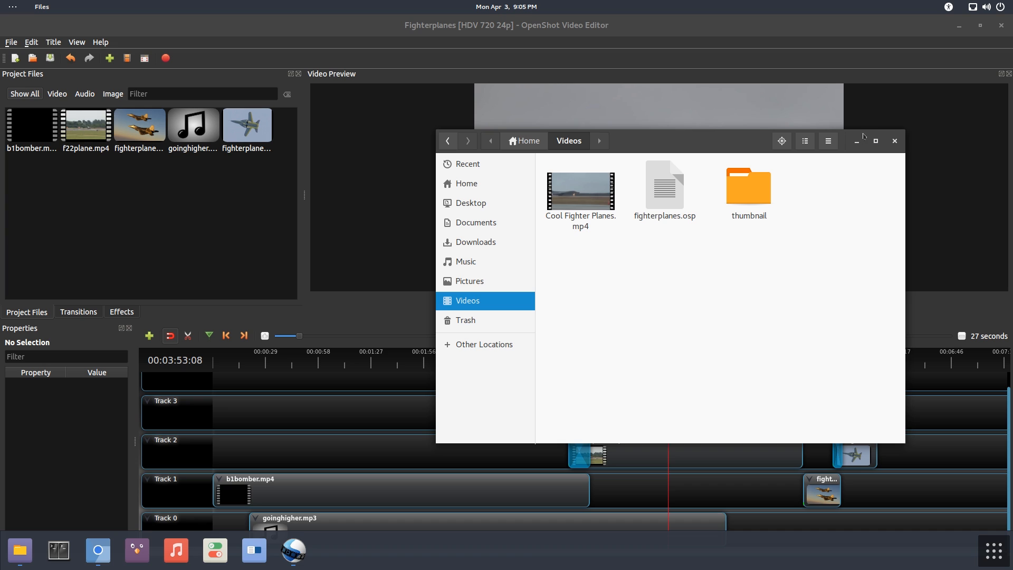
{"action": "left_click", "coordinate": [861, 140]}
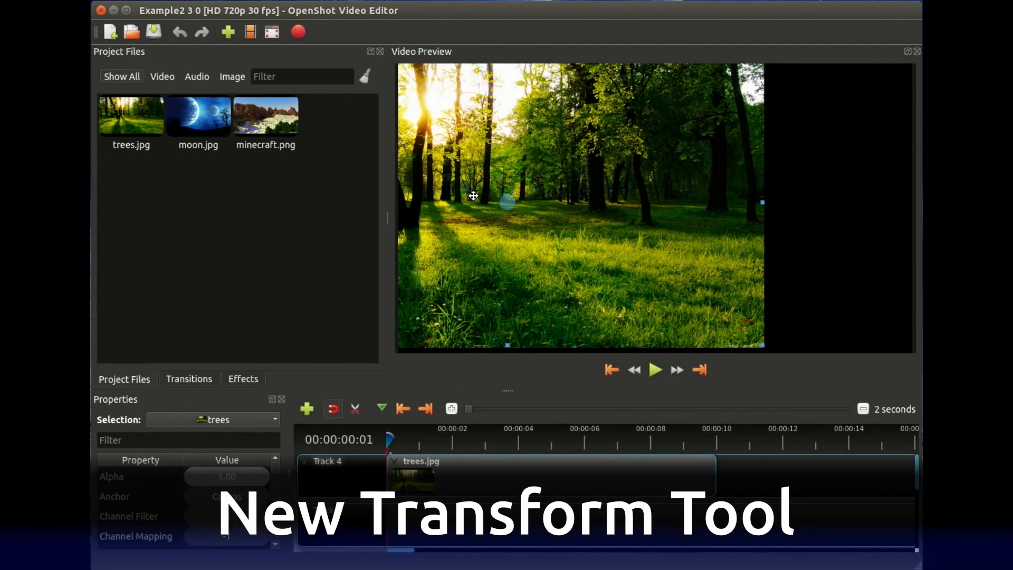
- Zoom and pan the timeline around the trees, moon and minecraft clips on Track 4
{"action": "left_click_drag", "start_coordinate": [455, 438], "coordinate": [533, 437]}
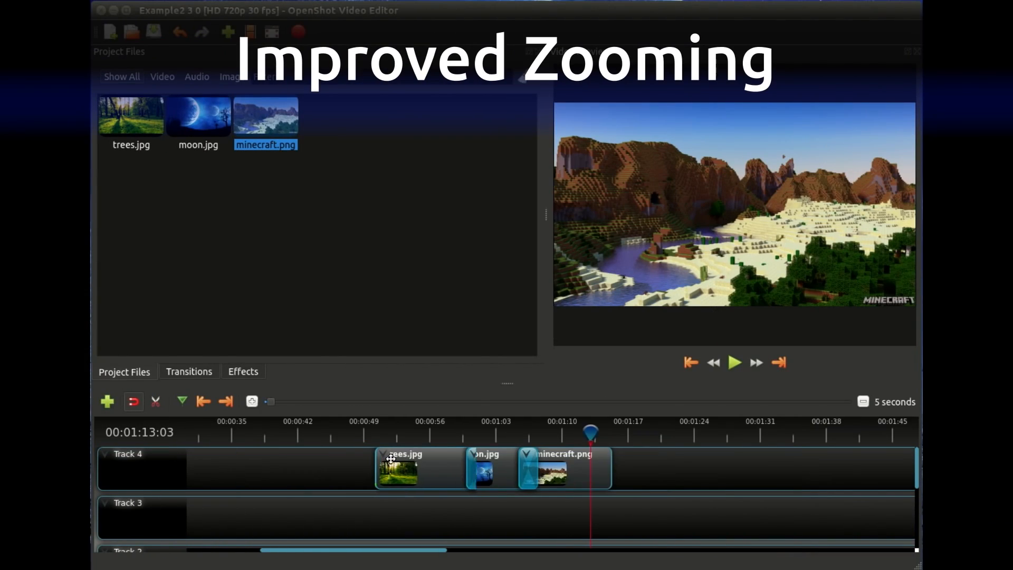
{"action": "scroll", "coordinate": [390, 458], "scroll_direction": "up", "scroll_amount": 2, "text": "ctrl"}
{"action": "scroll", "coordinate": [475, 458], "scroll_direction": "down", "scroll_amount": 2, "text": "ctrl"}
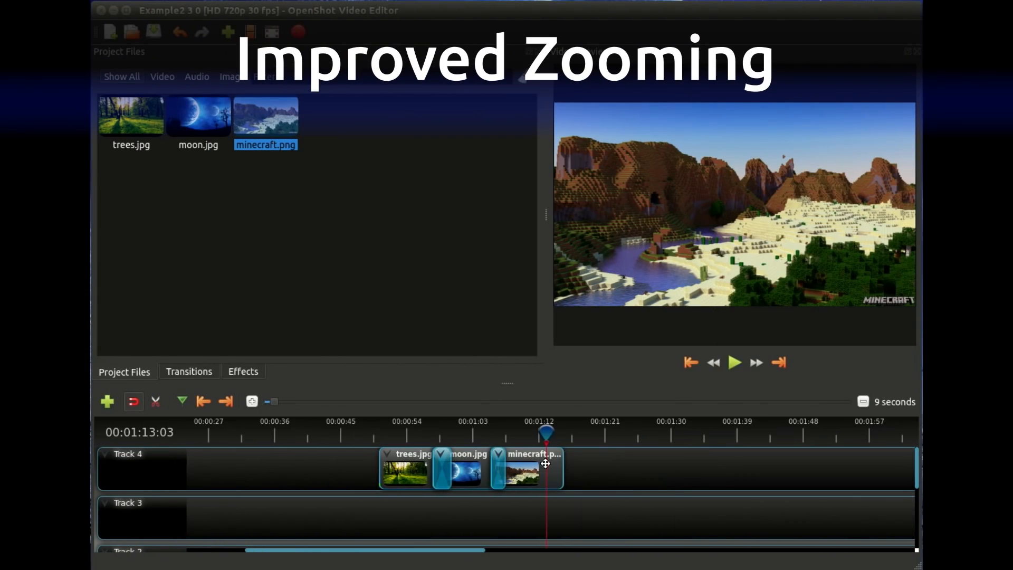
{"action": "scroll", "coordinate": [528, 457], "scroll_direction": "up", "scroll_amount": 2, "text": "ctrl"}
{"action": "scroll", "coordinate": [556, 456], "scroll_direction": "down", "scroll_amount": 1, "text": "ctrl"}
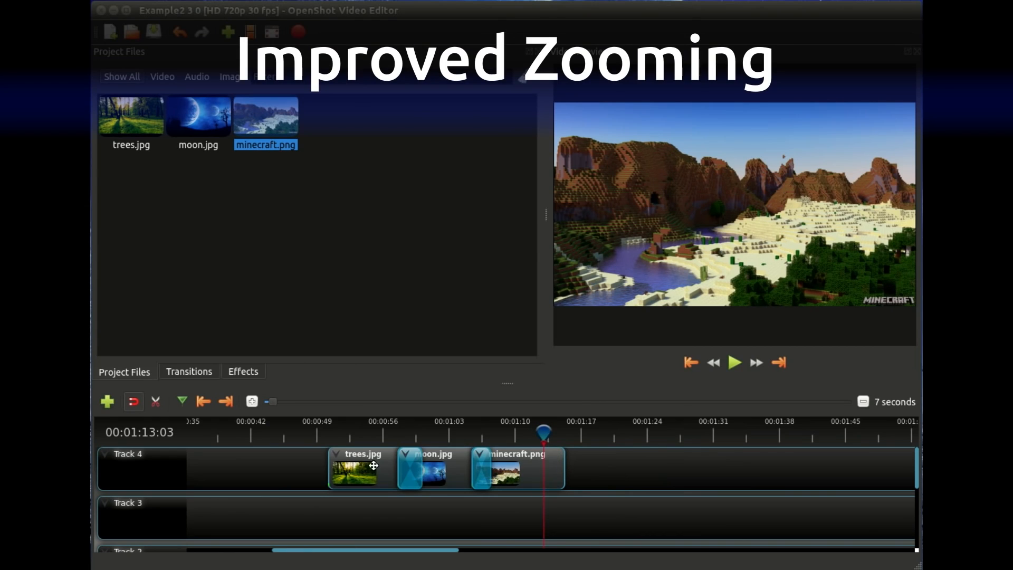
{"action": "scroll", "coordinate": [364, 475], "scroll_direction": "left", "scroll_amount": 5}
{"action": "scroll", "coordinate": [505, 479], "scroll_direction": "right", "scroll_amount": 5}
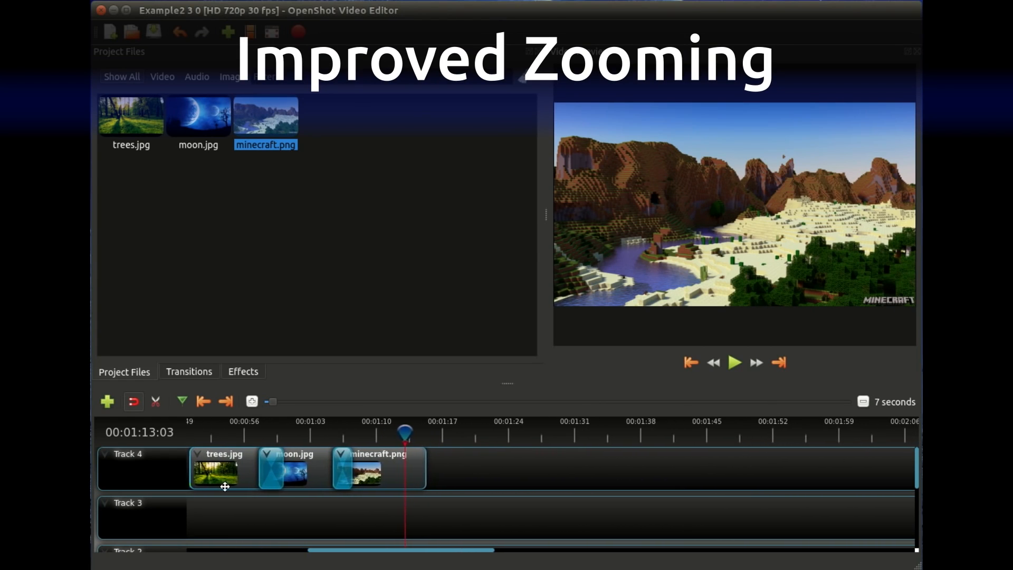
{"action": "left_click_drag", "start_coordinate": [271, 401], "coordinate": [273, 401]}
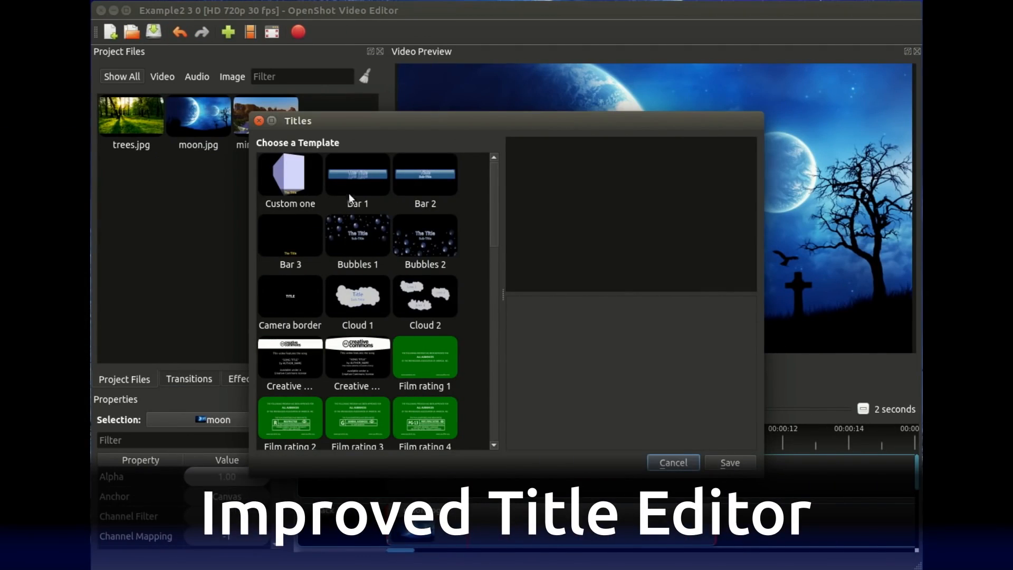
- Browse the title templates, trying Oval 1, Oval 2 and Film rating 1
{"action": "scroll", "coordinate": [348, 211], "scroll_direction": "down", "scroll_amount": 5}
{"action": "scroll", "coordinate": [347, 219], "scroll_direction": "down", "scroll_amount": 3}
{"action": "left_click", "coordinate": [305, 265]}
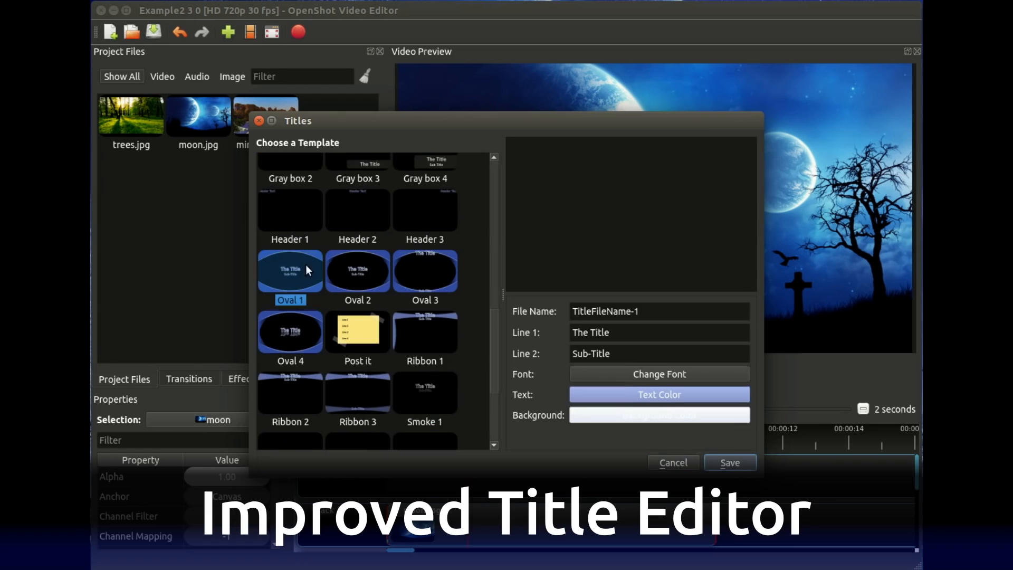
{"action": "left_click", "coordinate": [362, 272]}
{"action": "scroll", "coordinate": [405, 248], "scroll_direction": "up", "scroll_amount": 6}
{"action": "left_click", "coordinate": [406, 248]}
{"action": "scroll", "coordinate": [418, 361], "scroll_direction": "up", "scroll_amount": 3}
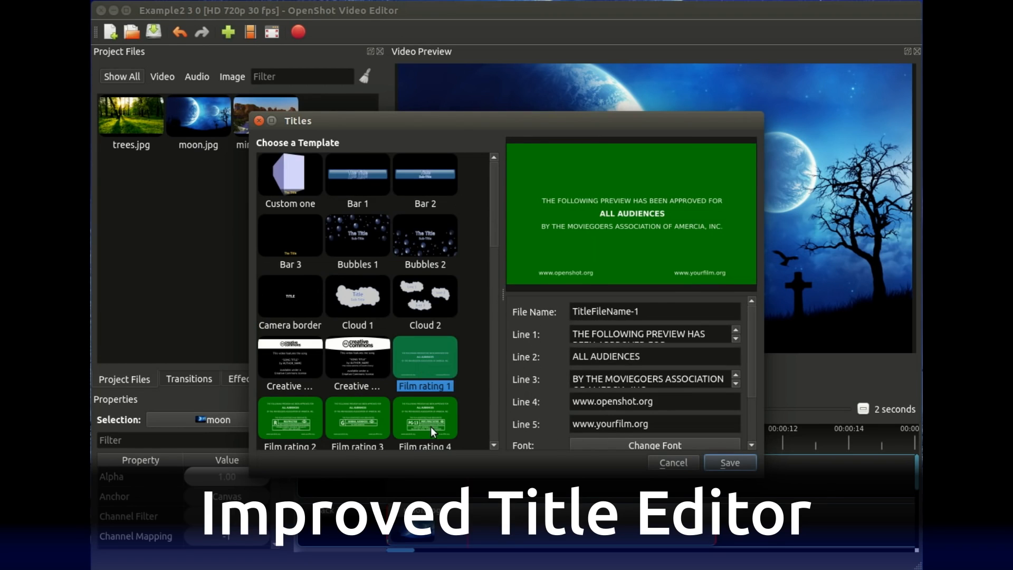
- Create a title from the Film rating 3 template with line 2 set to JUST YOU, and save it
{"action": "left_click", "coordinate": [343, 420]}
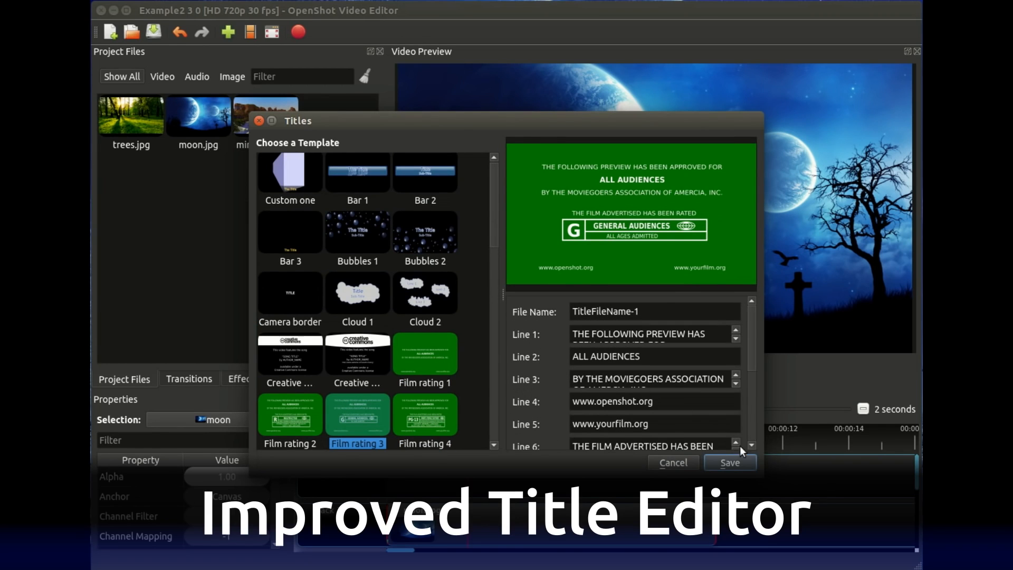
{"action": "triple_click", "coordinate": [654, 358]}
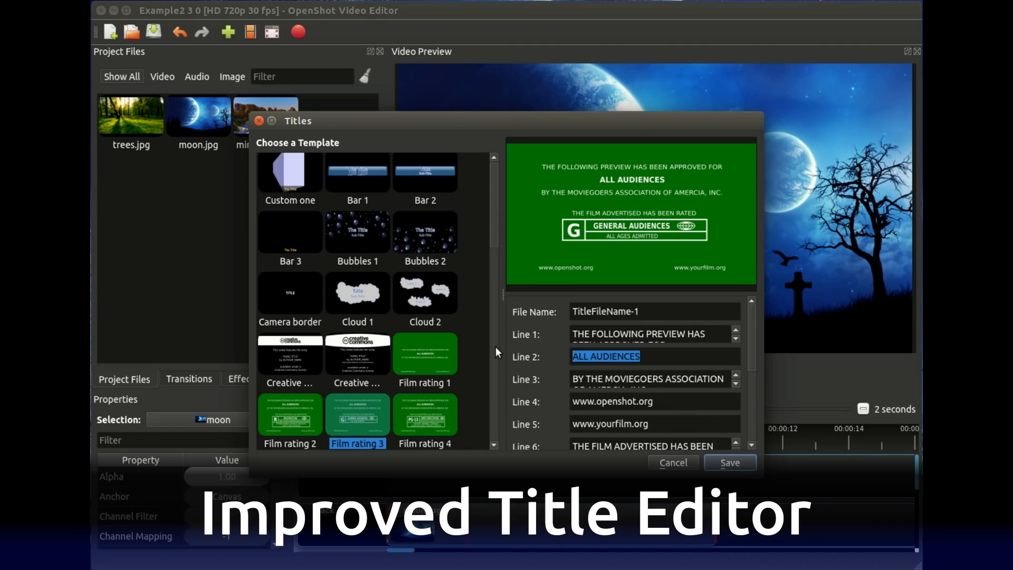
{"action": "type", "text": "JUST YOU"}
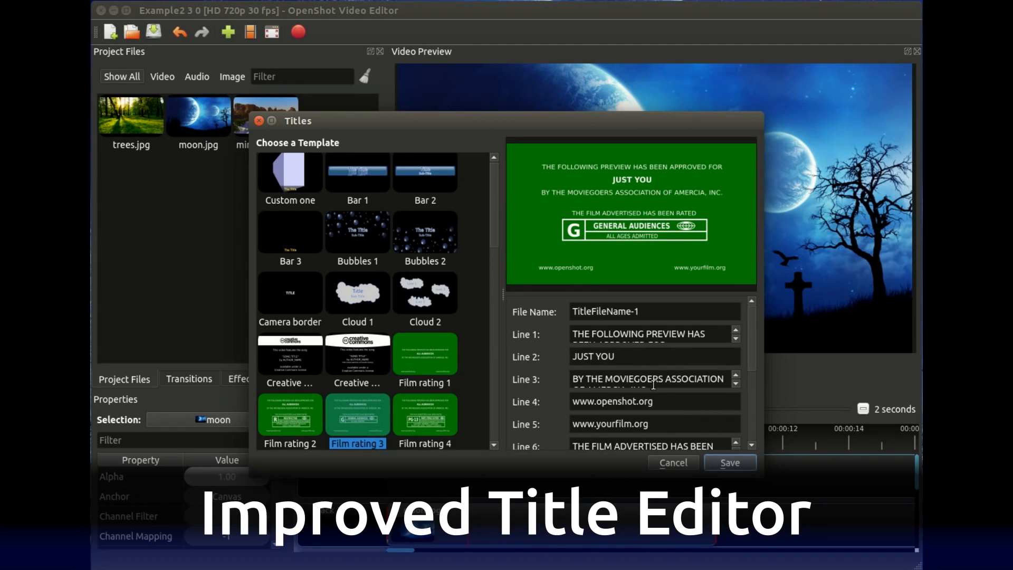
{"action": "left_click", "coordinate": [729, 462]}
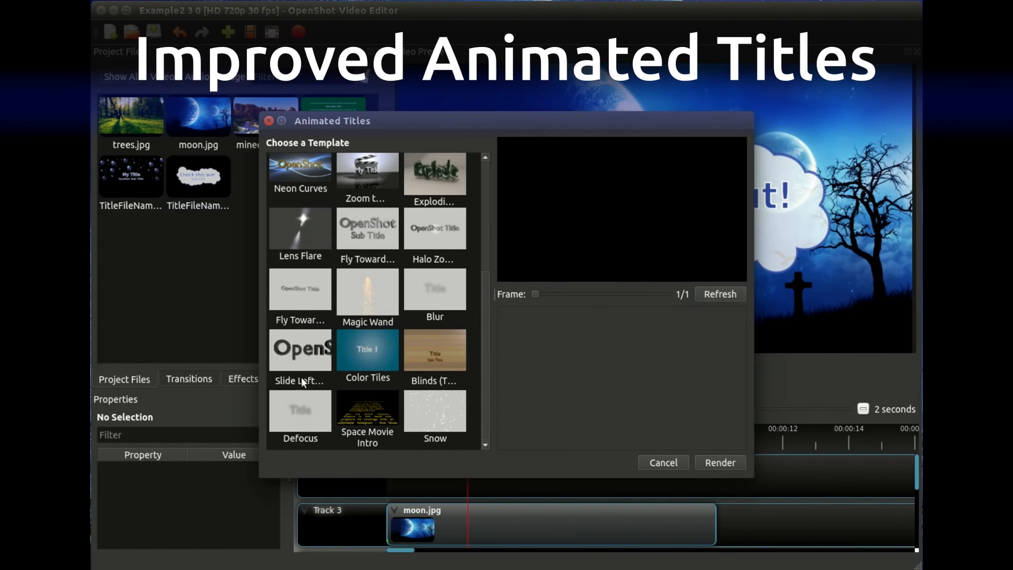
- Choose a Fly Towards animated title template, set its title text to OpenShot 2.3.0, and refresh the preview
{"action": "left_click", "coordinate": [160, 352]}
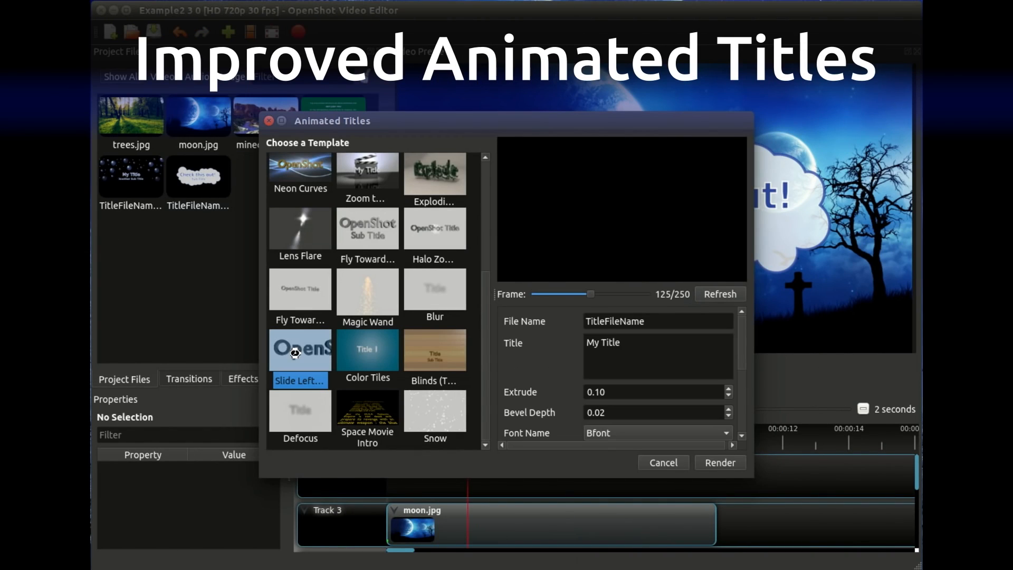
{"action": "left_click", "coordinate": [303, 290]}
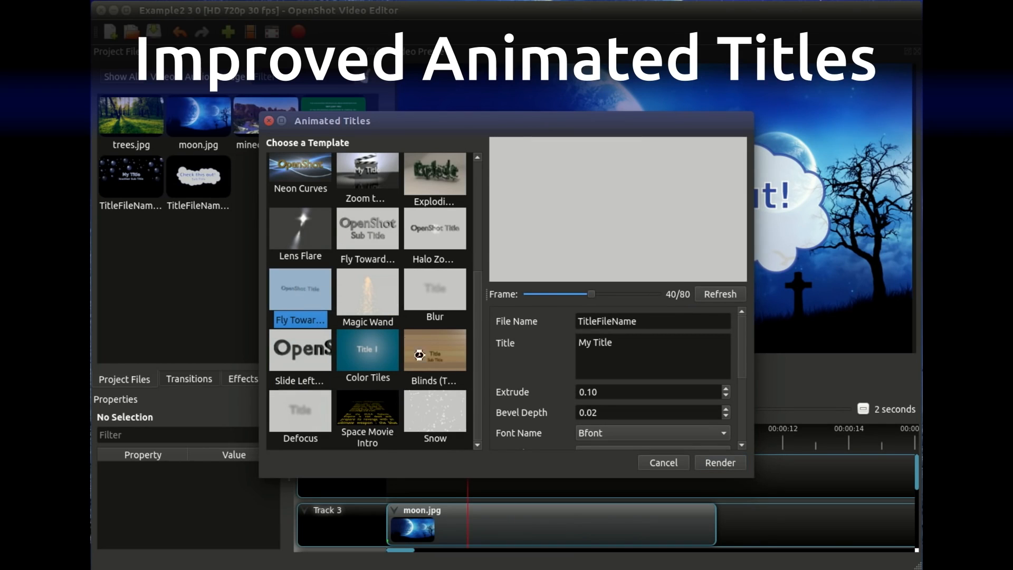
{"action": "left_click_drag", "start_coordinate": [626, 342], "coordinate": [502, 334]}
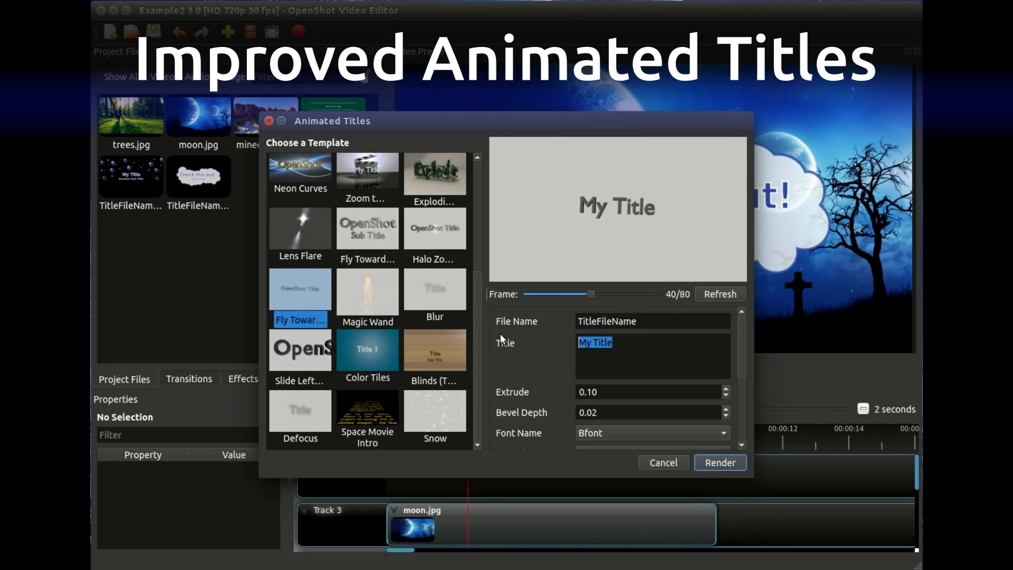
{"action": "type", "text": "OpenShot 2.3."}
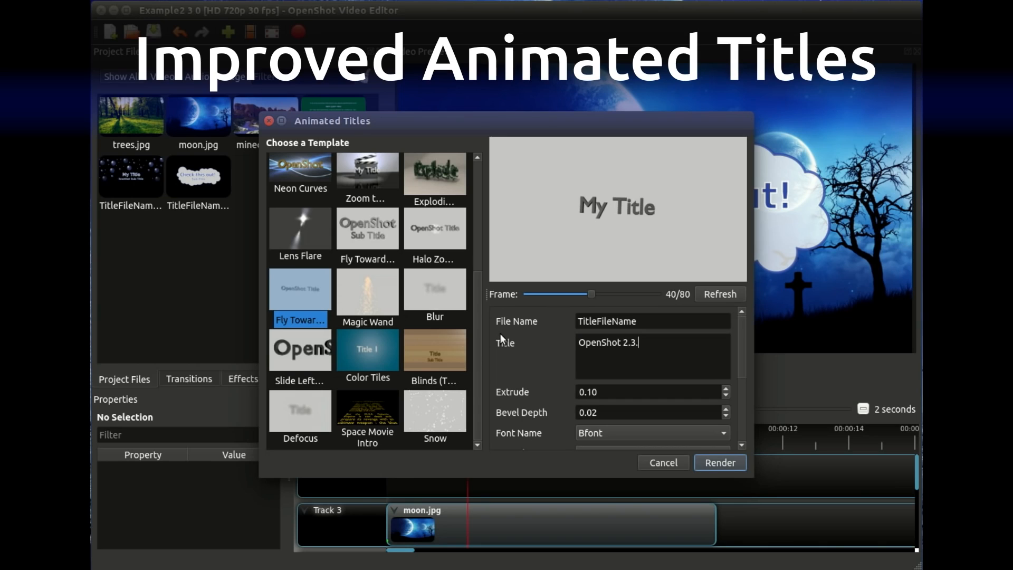
{"action": "type", "text": "0"}
{"action": "left_click", "coordinate": [723, 294]}
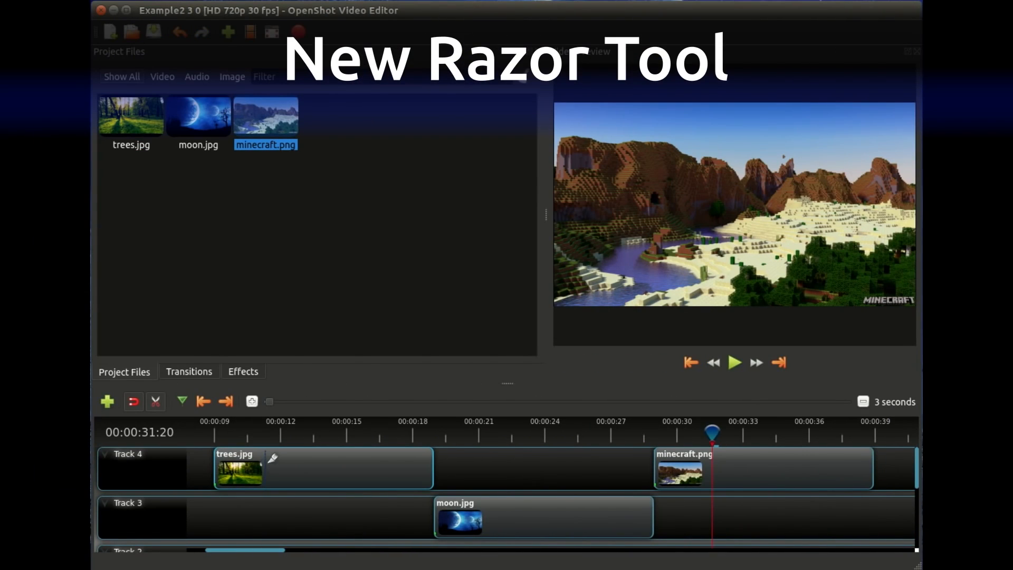
- Cut trees.jpg at three points, moon.jpg at two points and minecraft.png at one point with the Razor tool
{"action": "left_click", "coordinate": [266, 464]}
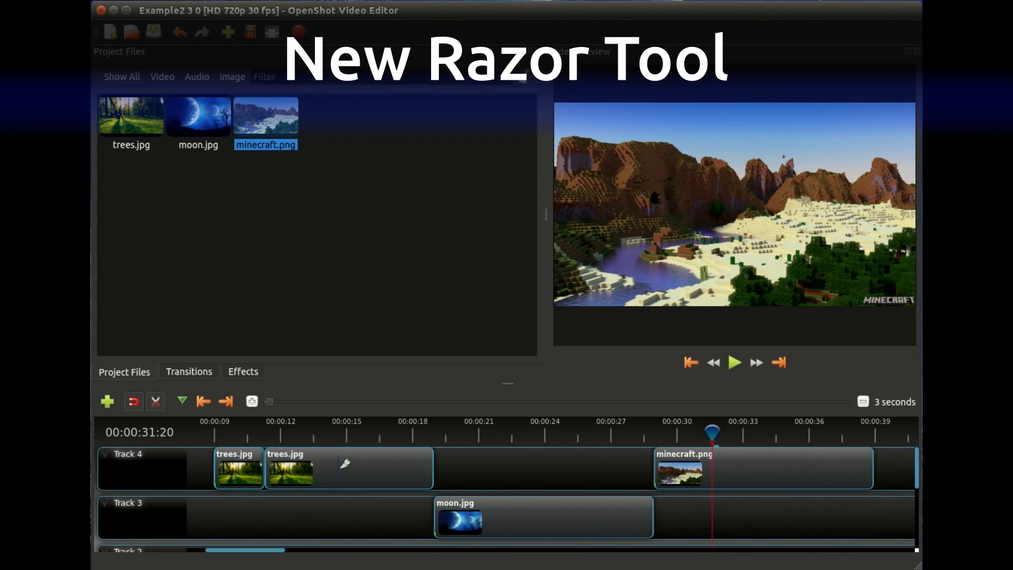
{"action": "left_click", "coordinate": [339, 466]}
{"action": "left_click", "coordinate": [395, 460]}
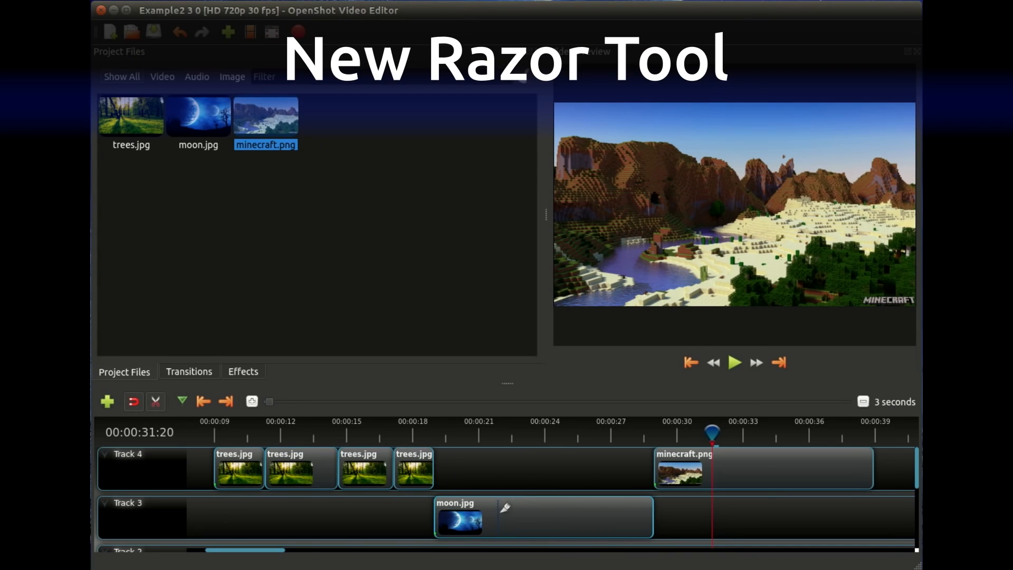
{"action": "left_click", "coordinate": [500, 510]}
{"action": "left_click", "coordinate": [596, 509]}
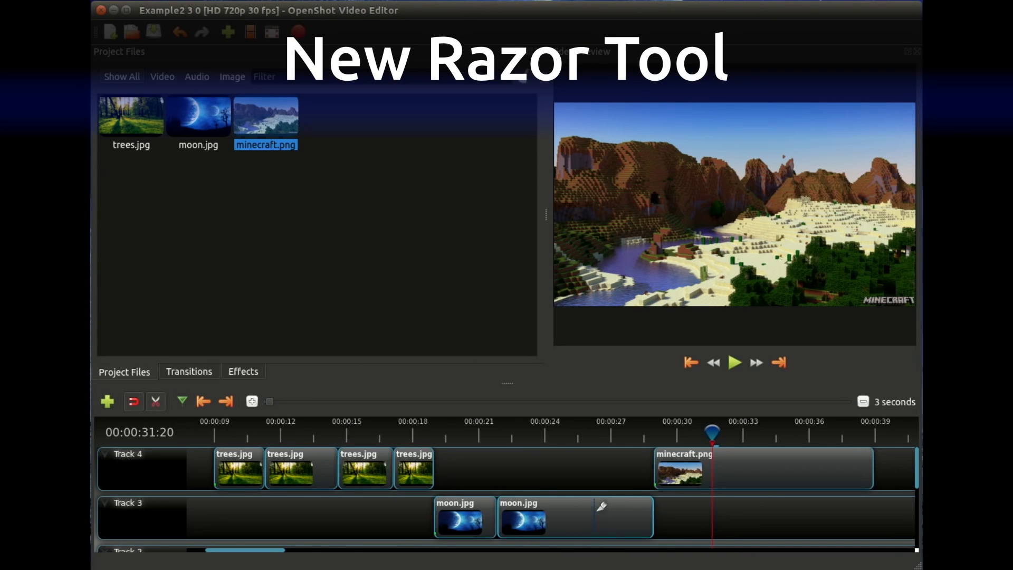
{"action": "left_click", "coordinate": [701, 457]}
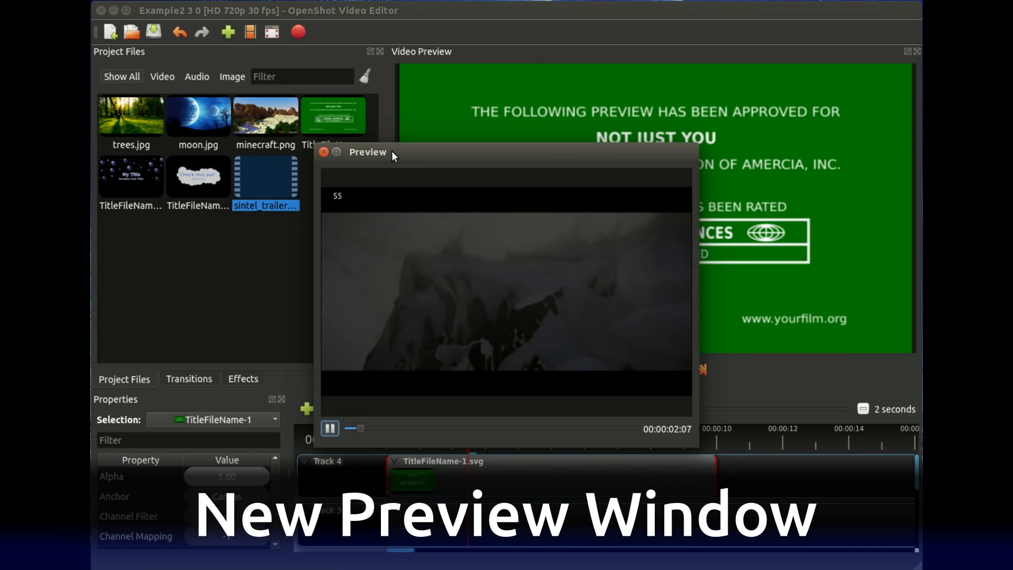
- Move the preview window of the sintel_trailer clip up over the main video preview
{"action": "left_click_drag", "start_coordinate": [392, 151], "coordinate": [591, 29]}
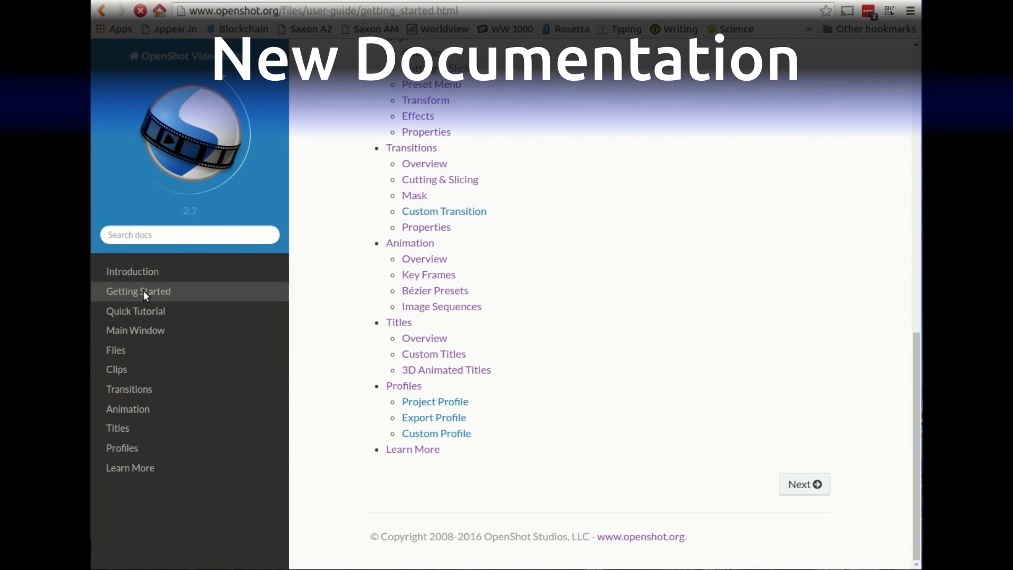
- Browse the Getting Started, Quick Tutorial and Main Window pages of the OpenShot user guide in the web browser
{"action": "left_click", "coordinate": [143, 290]}
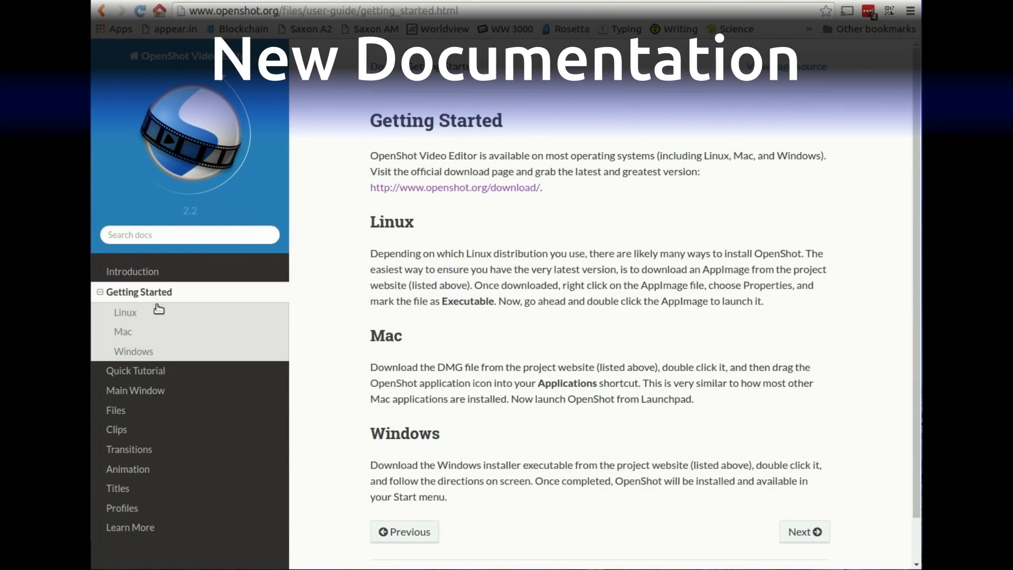
{"action": "left_click", "coordinate": [136, 370]}
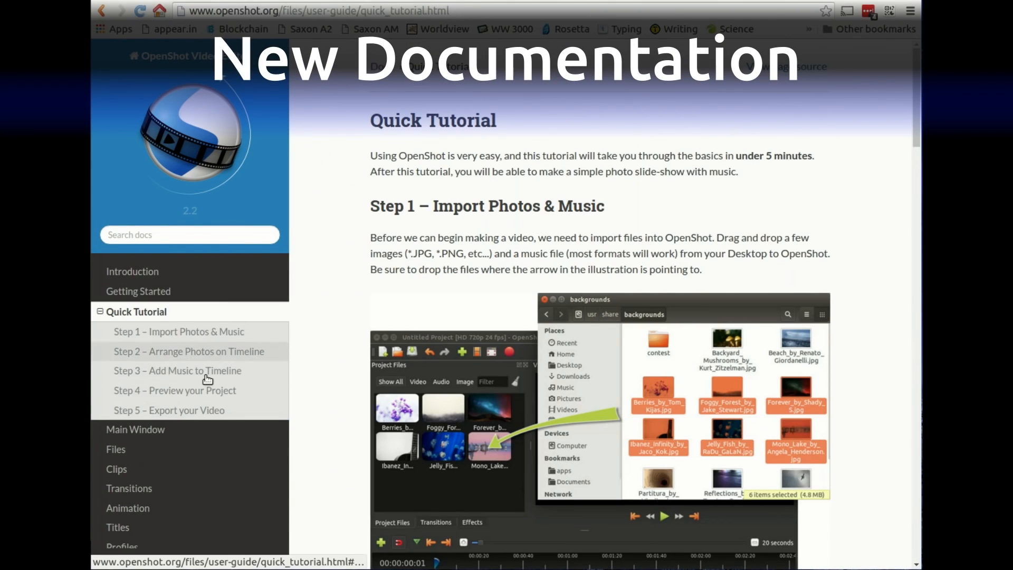
{"action": "left_click", "coordinate": [131, 429]}
{"action": "scroll", "coordinate": [523, 211], "scroll_direction": "down", "scroll_amount": 1}
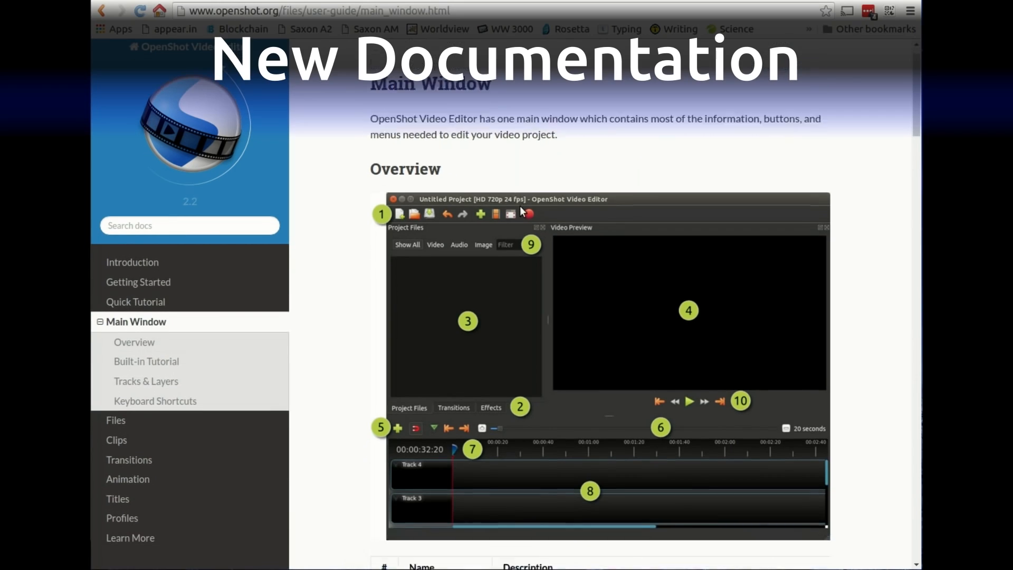
{"action": "scroll", "coordinate": [518, 223], "scroll_direction": "down", "scroll_amount": 9}
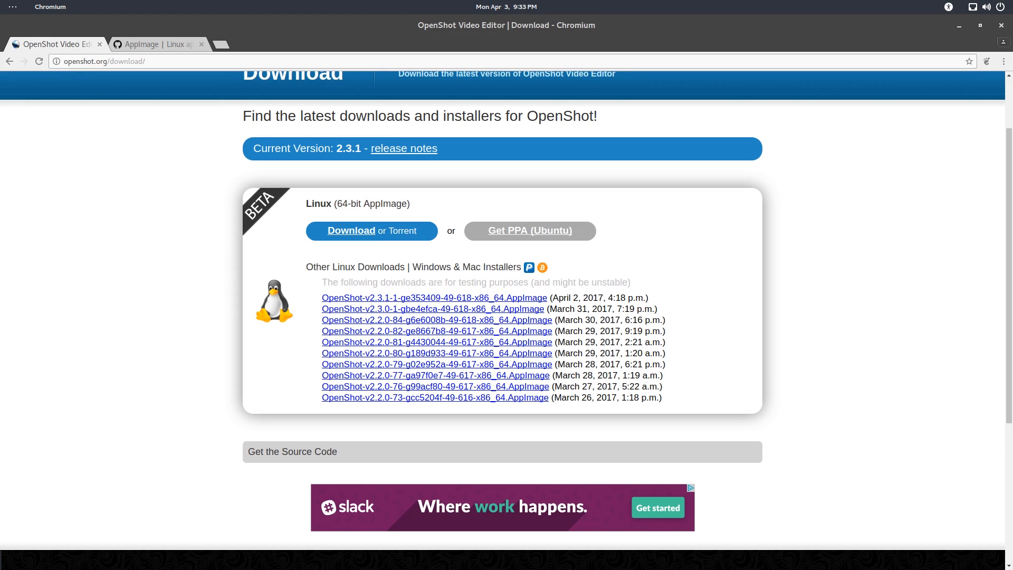
- Examine the OpenShot download page, including its Linux AppImage options and the list of other Linux test builds
{"action": "scroll", "coordinate": [851, 323], "scroll_direction": "up", "scroll_amount": 3}
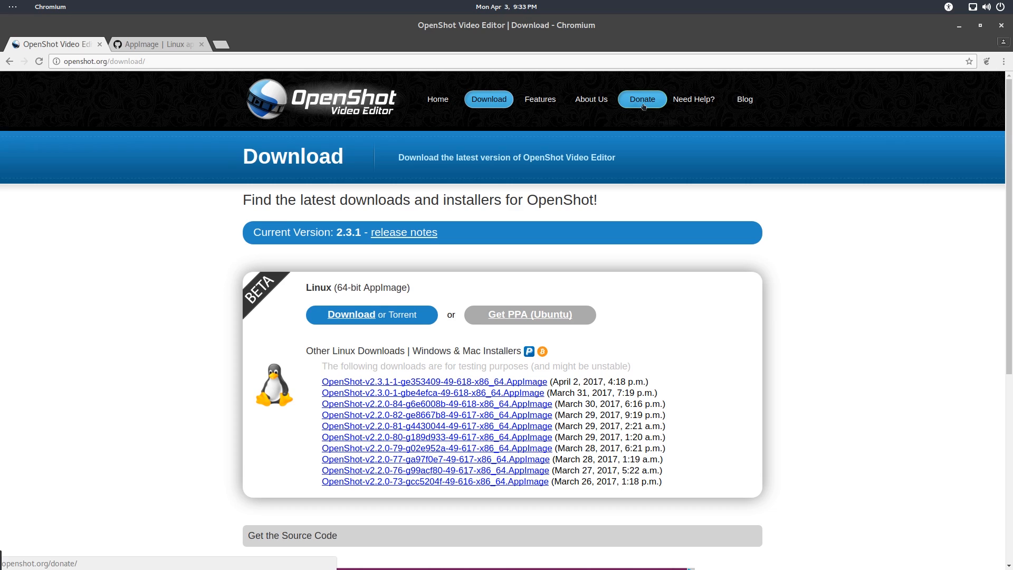
{"action": "mouse_move", "coordinate": [643, 106]}
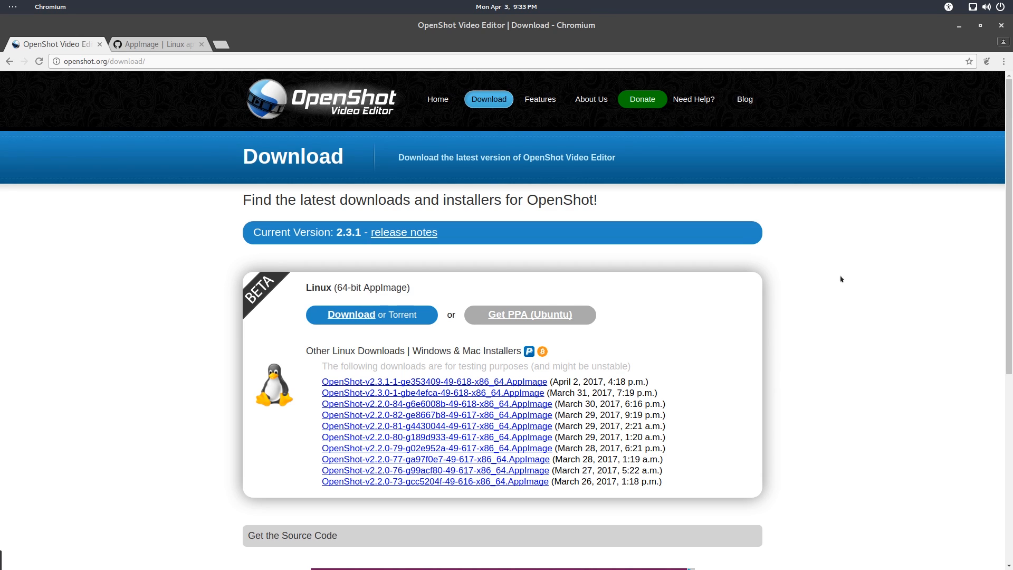
{"action": "scroll", "coordinate": [841, 278], "scroll_direction": "down", "scroll_amount": 5}
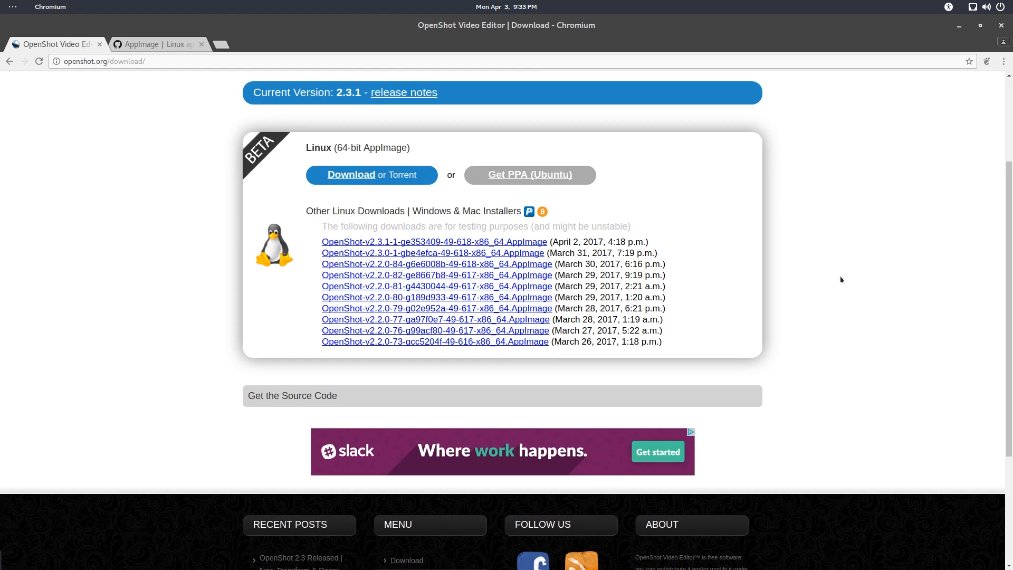
{"action": "left_click_drag", "start_coordinate": [585, 285], "coordinate": [501, 272]}
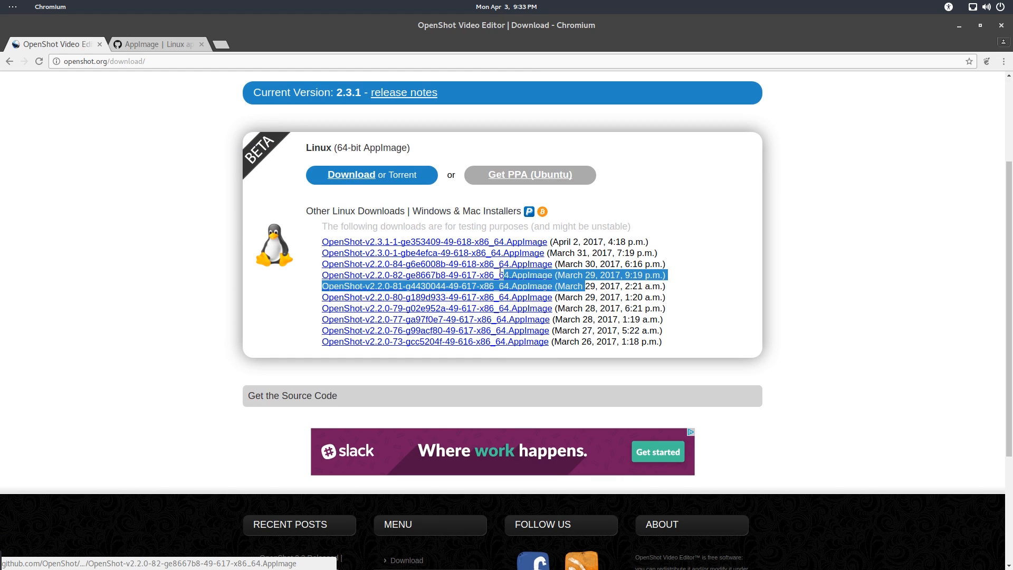
{"action": "left_click", "coordinate": [567, 260]}
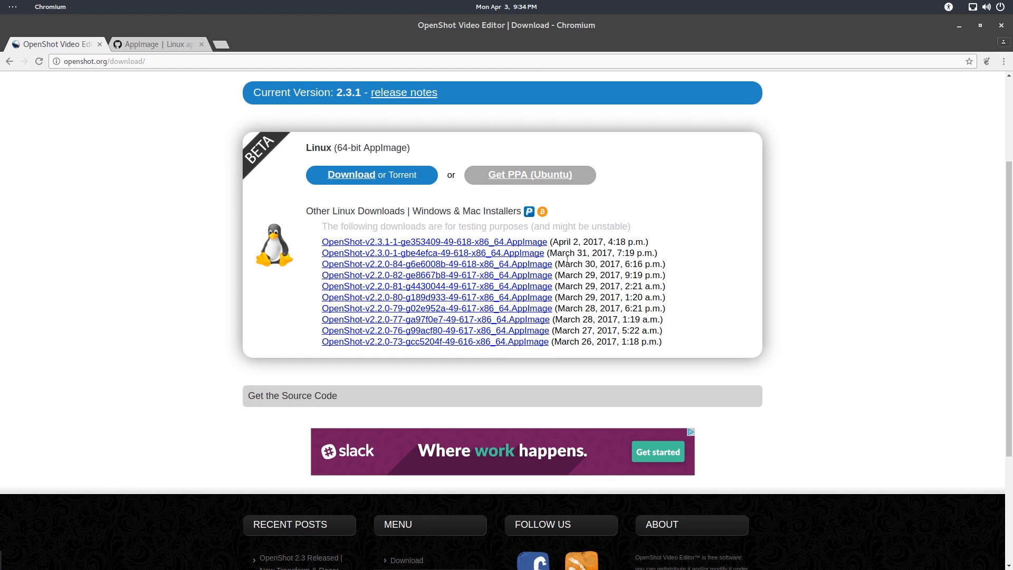
{"action": "scroll", "coordinate": [567, 259], "scroll_direction": "up", "scroll_amount": 5}
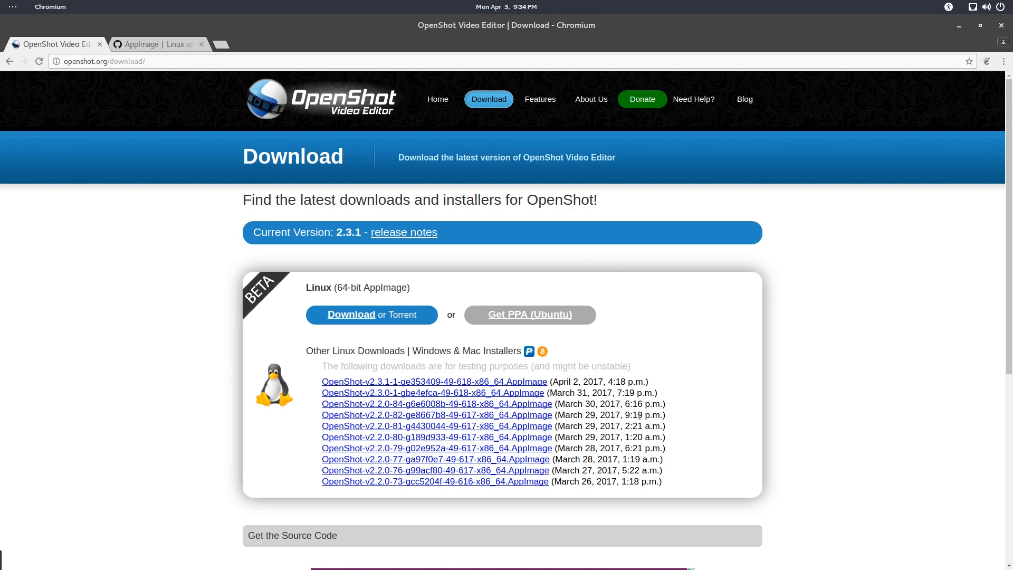
{"action": "left_click_drag", "start_coordinate": [645, 422], "coordinate": [662, 423]}
{"action": "left_click", "coordinate": [658, 419]}
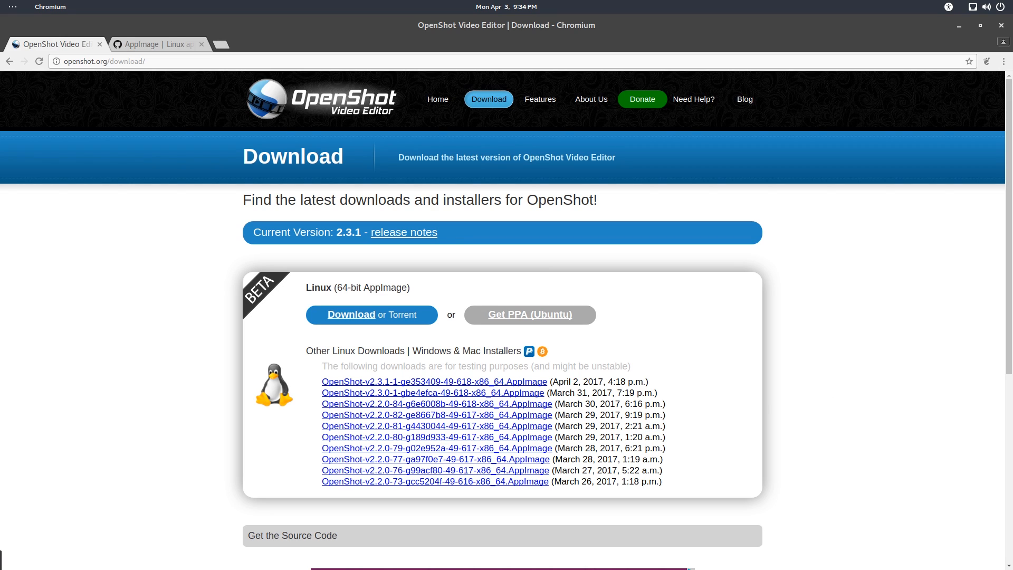